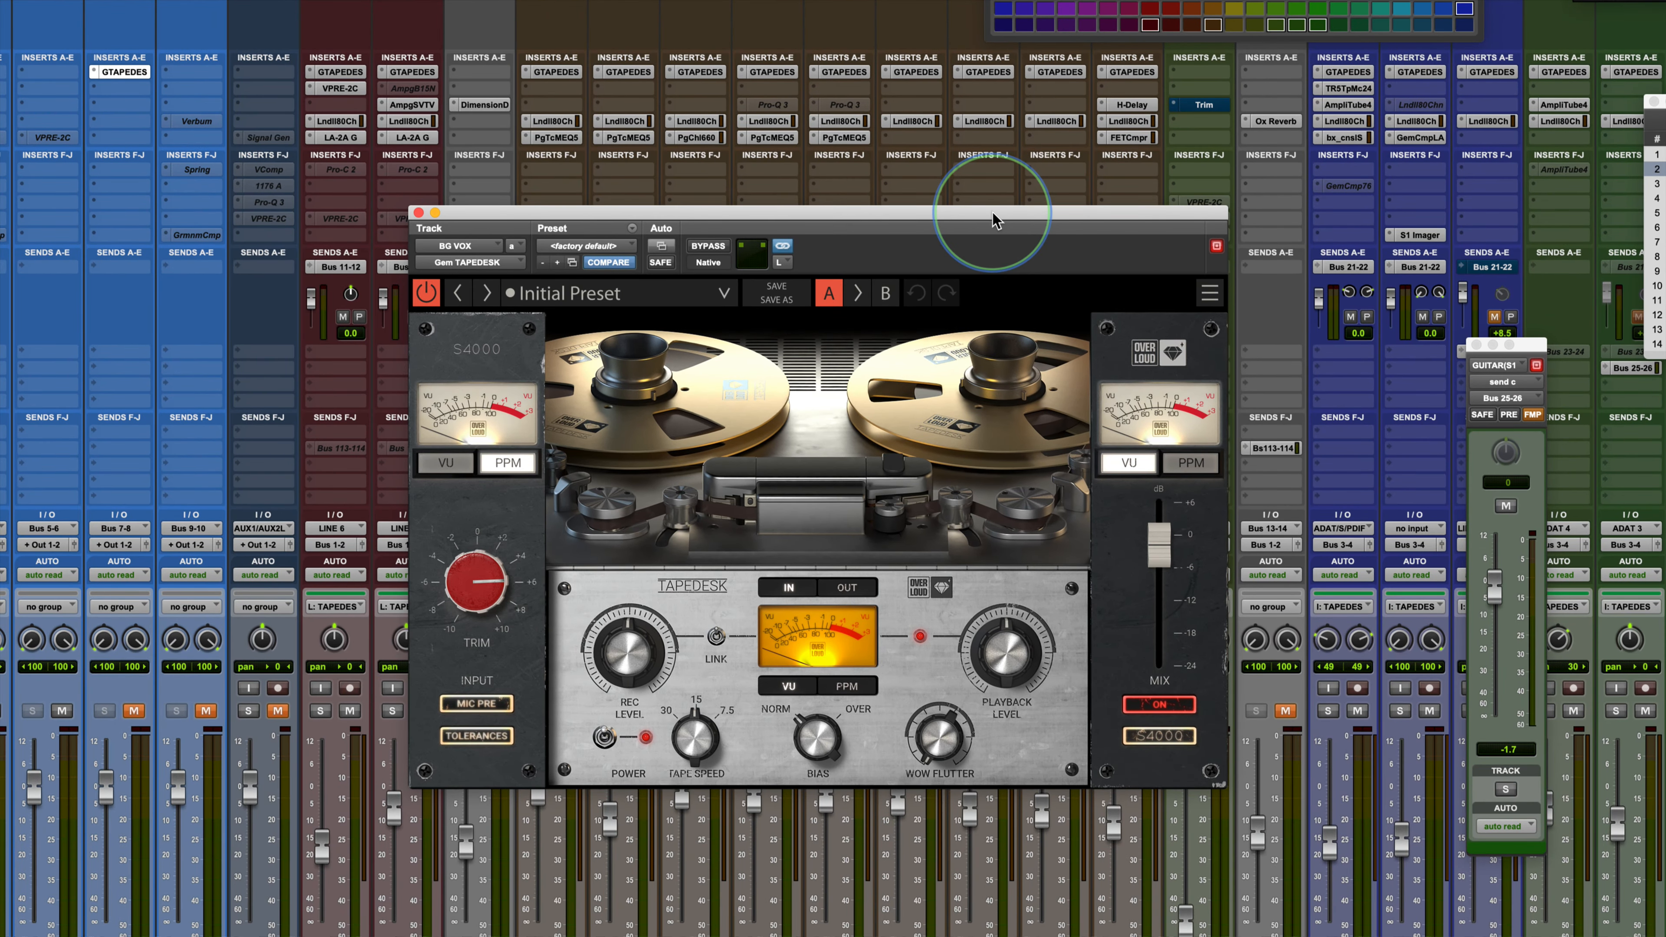
Step: Open the TAPEDESK preferences, review the options including the VU-meter calibration, and close them
left_click_drag(994, 220, 1037, 131)
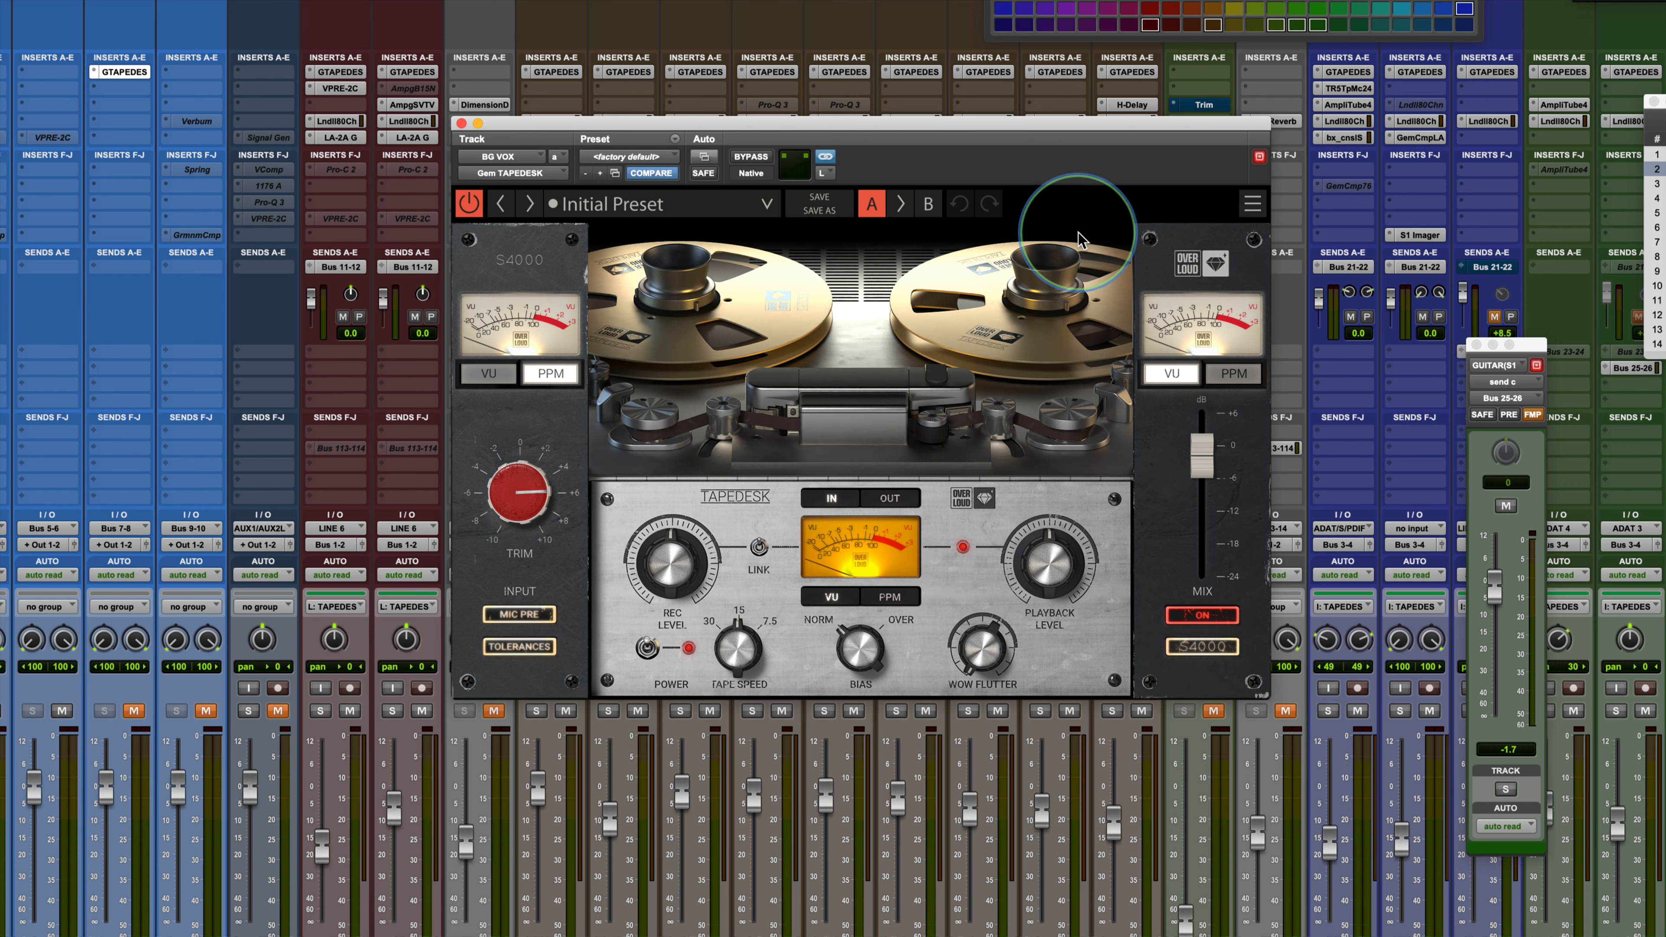
left_click(1252, 203)
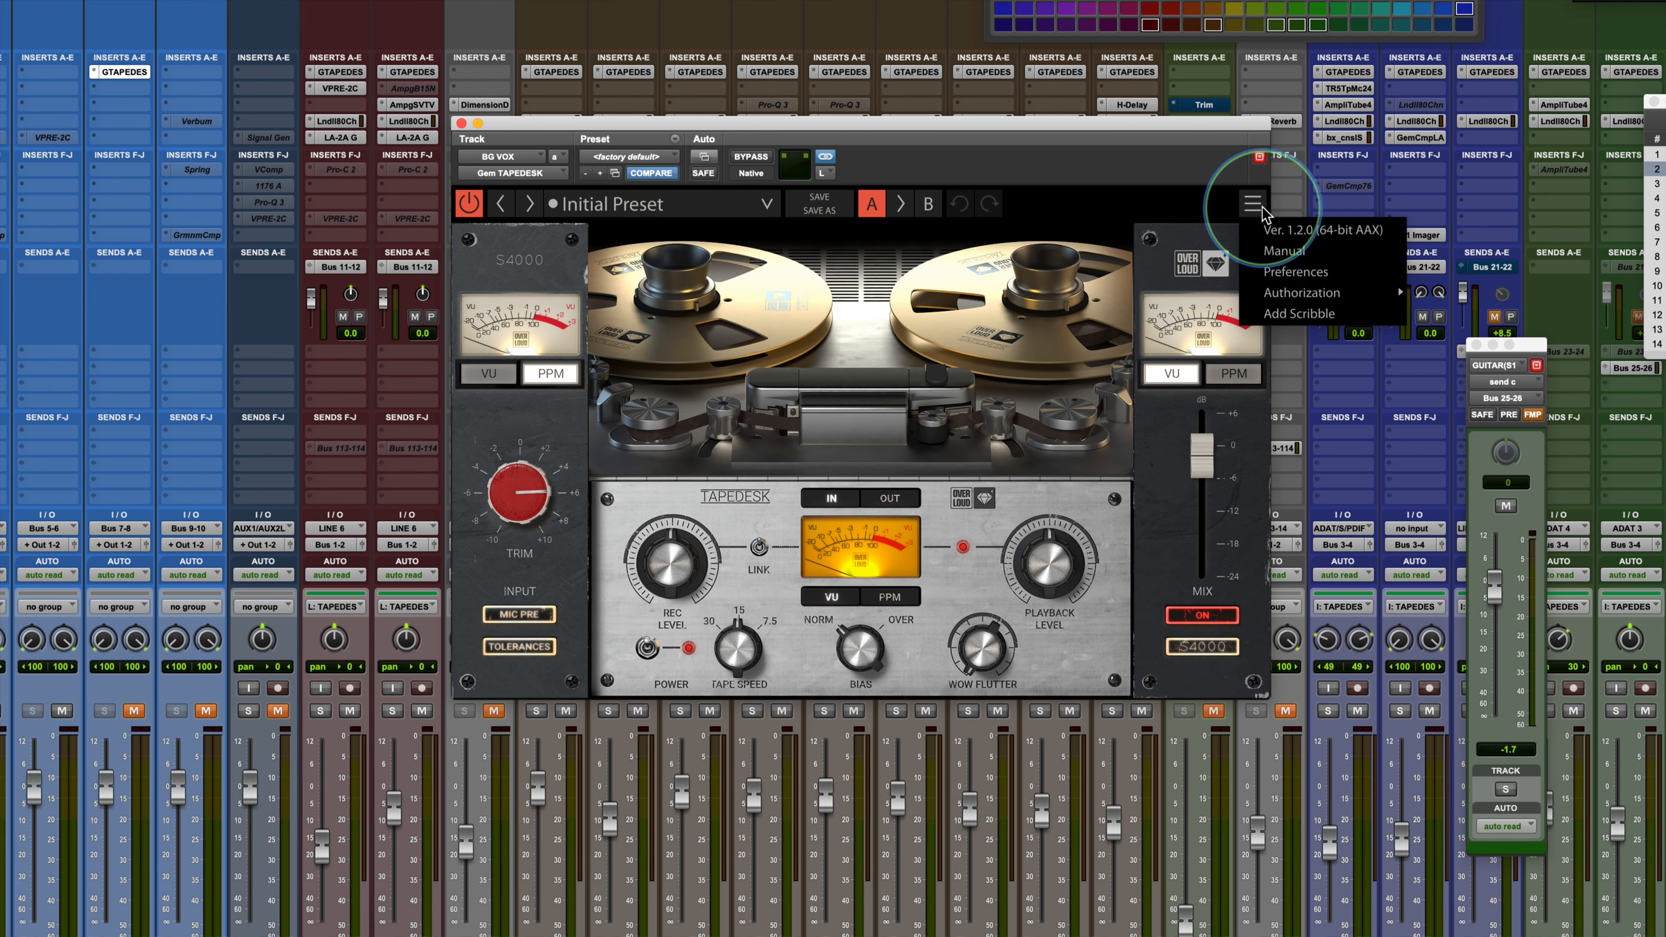
left_click(1298, 273)
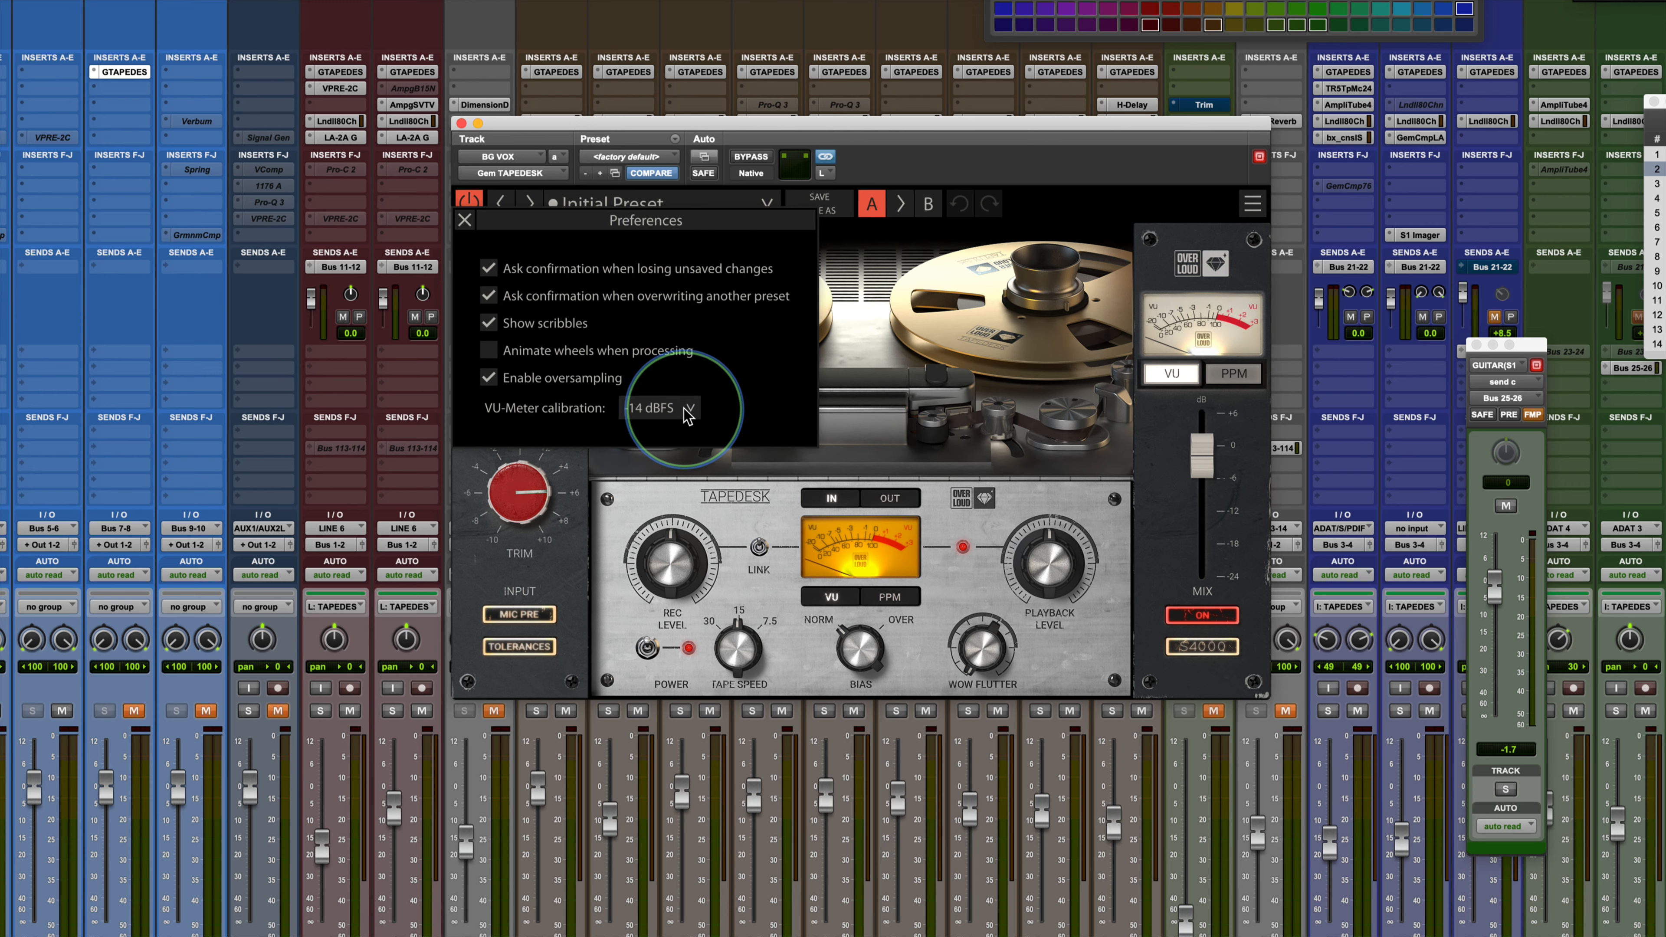
left_click(463, 223)
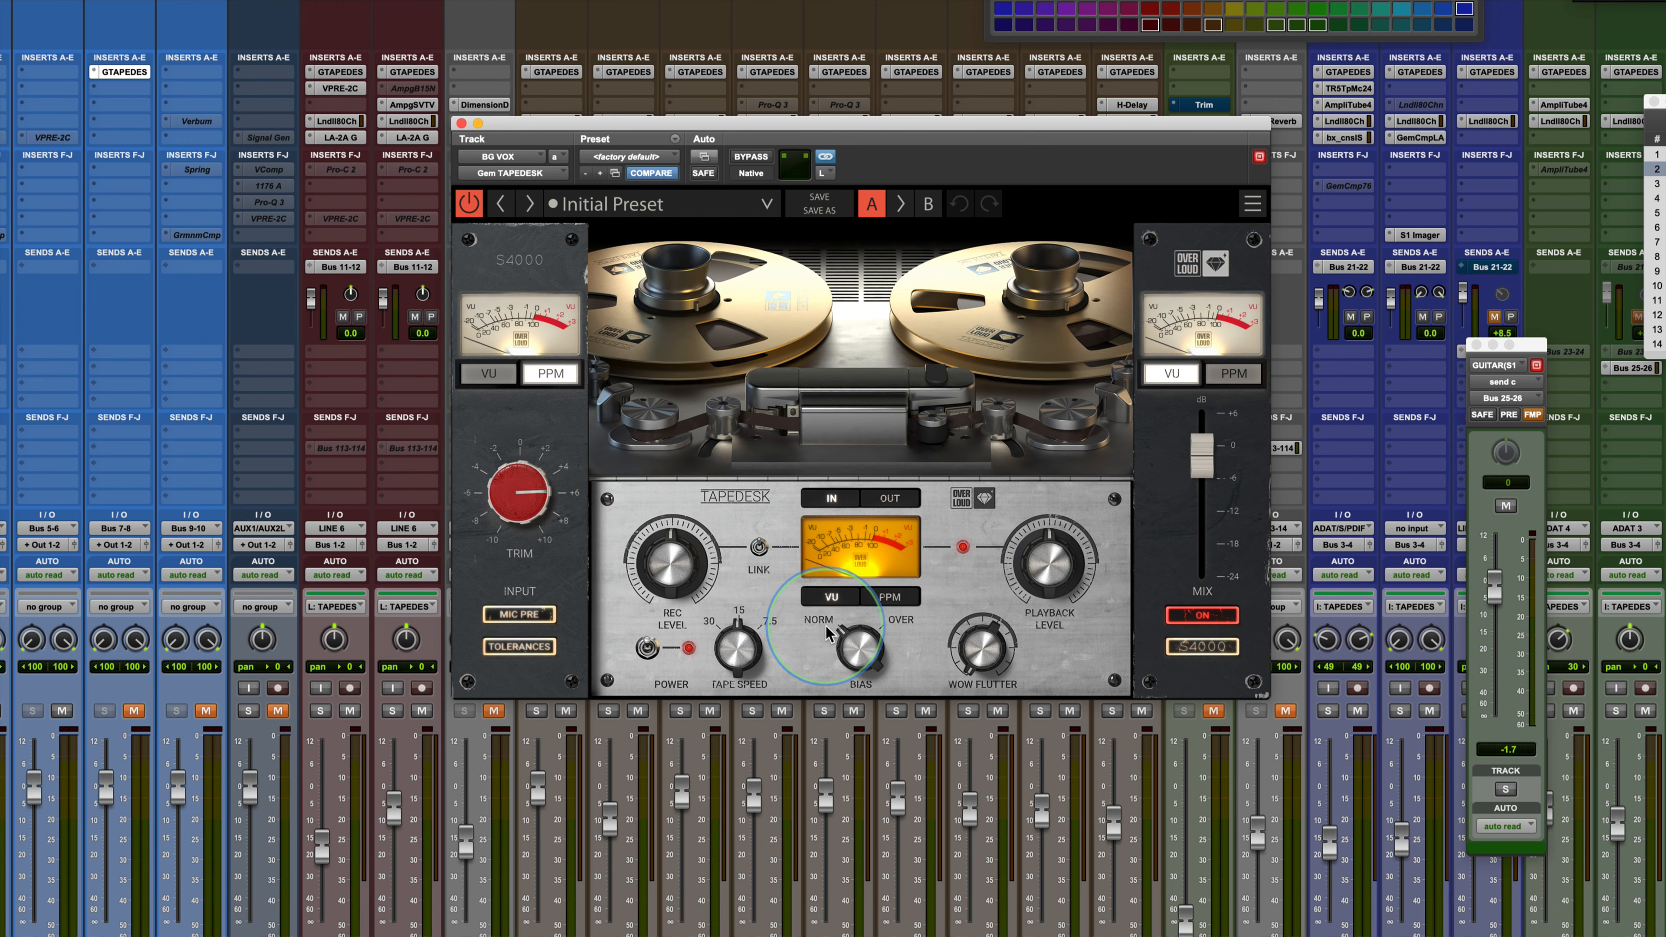
Step: Try the record level control and reset it to its default, then switch the tape machine's power off and back on
left_click_drag(852, 511, 853, 648)
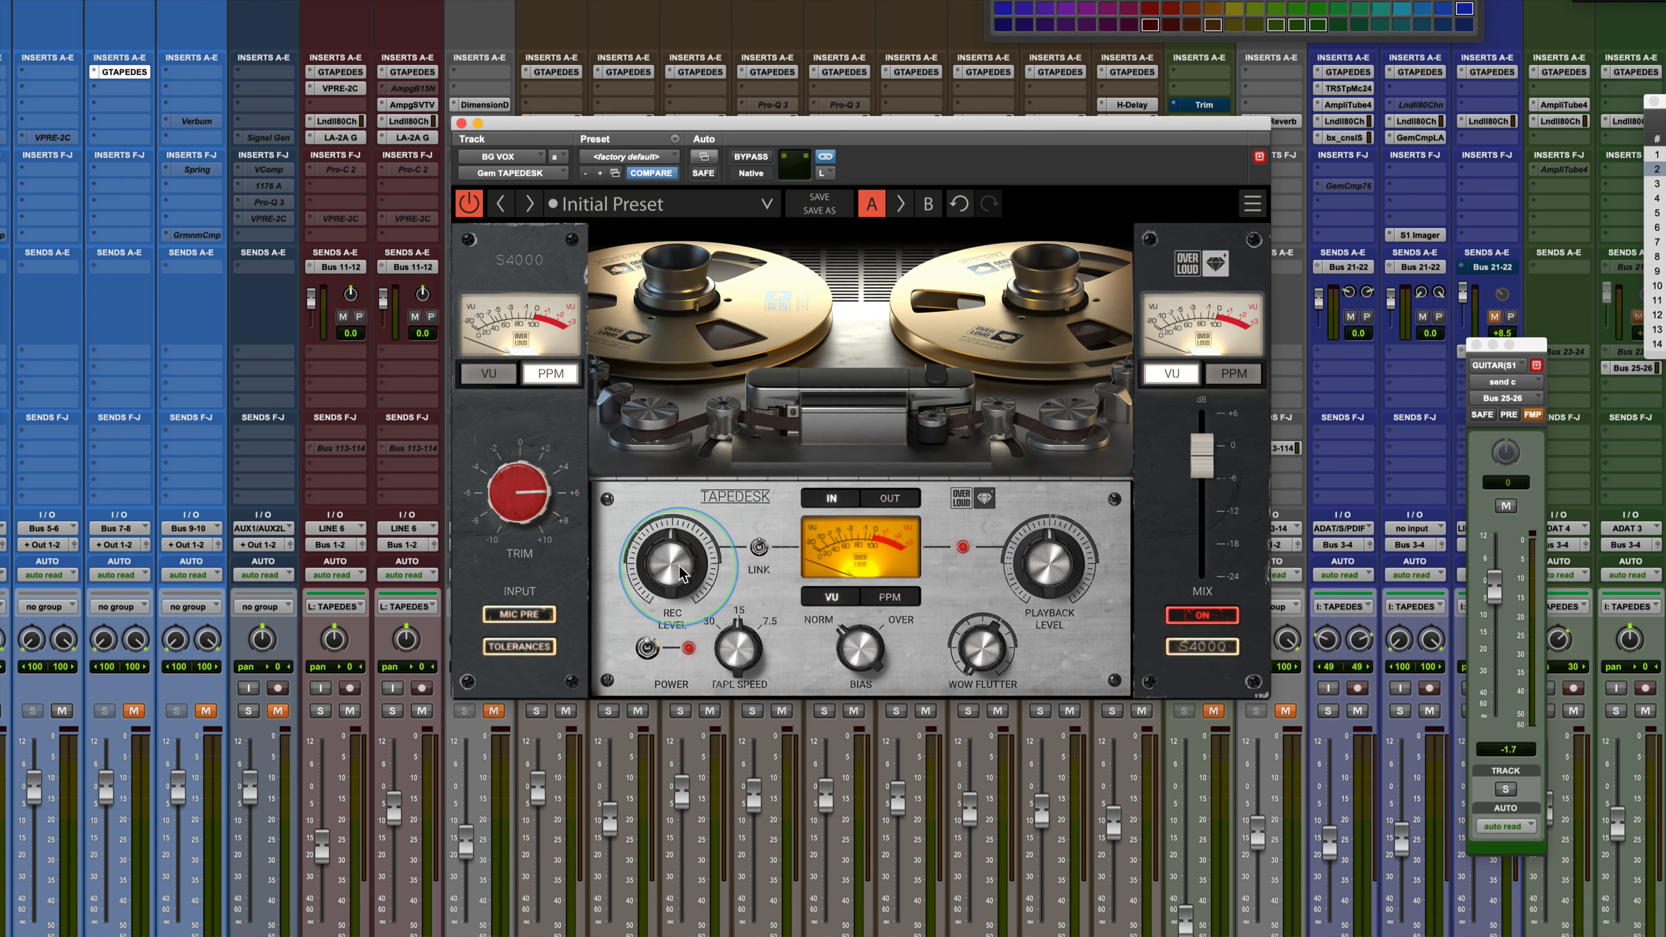
mouse_move(687, 583)
left_mouse_down()
mouse_move(679, 563)
mouse_move(676, 582)
left_mouse_up()
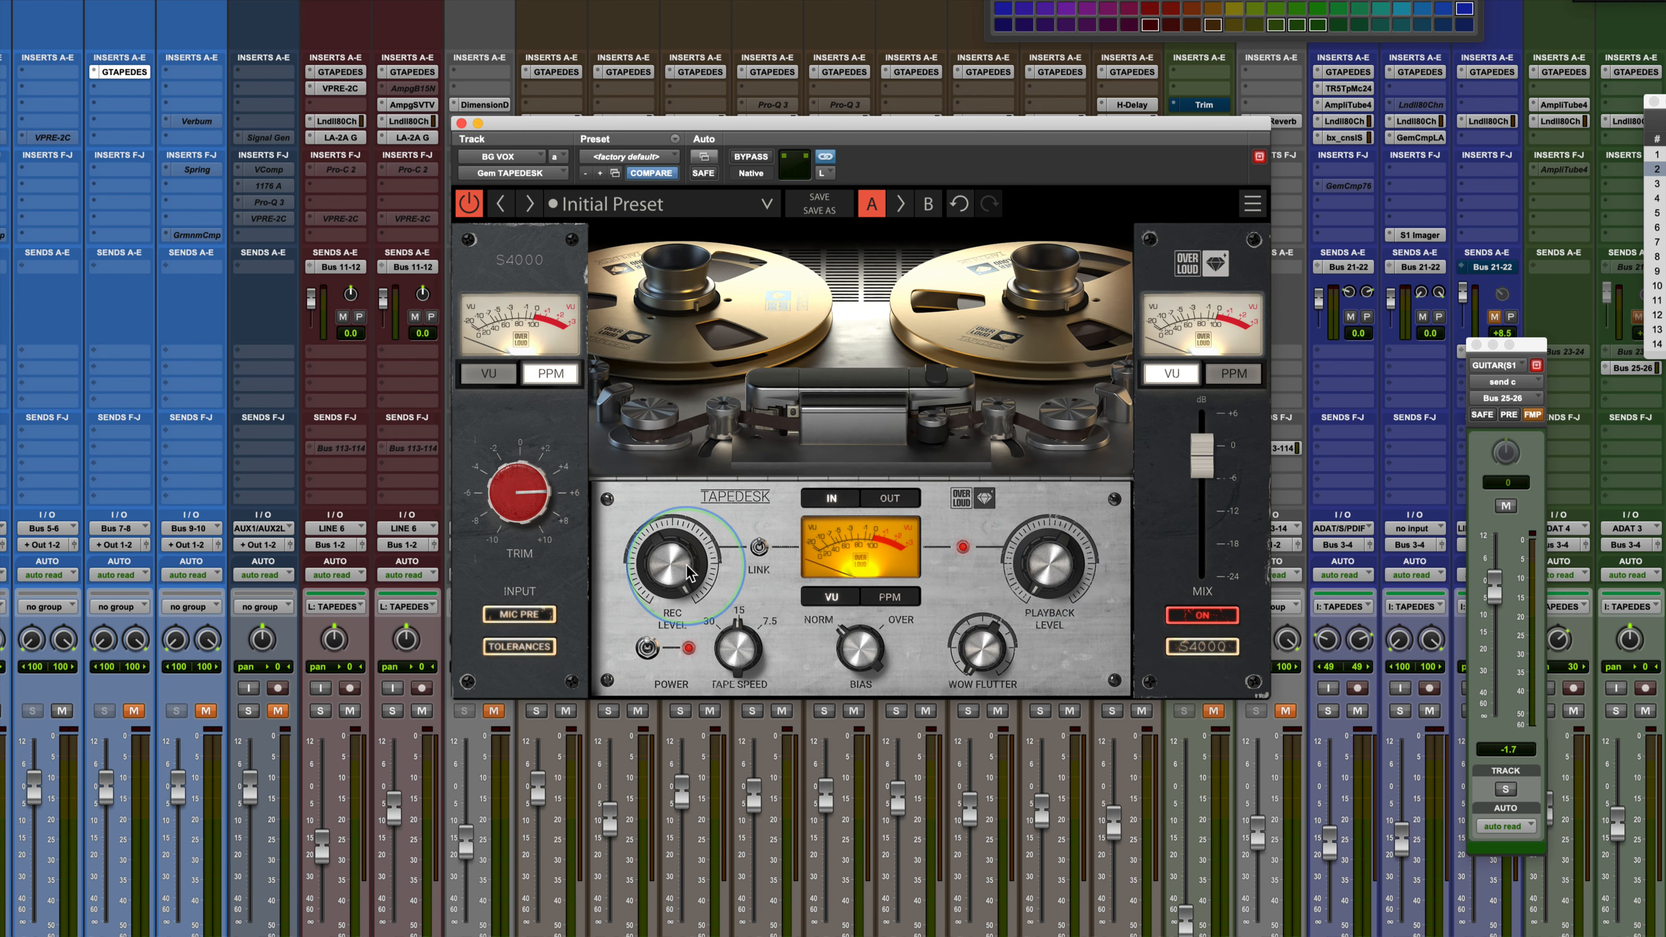
double_click(667, 575)
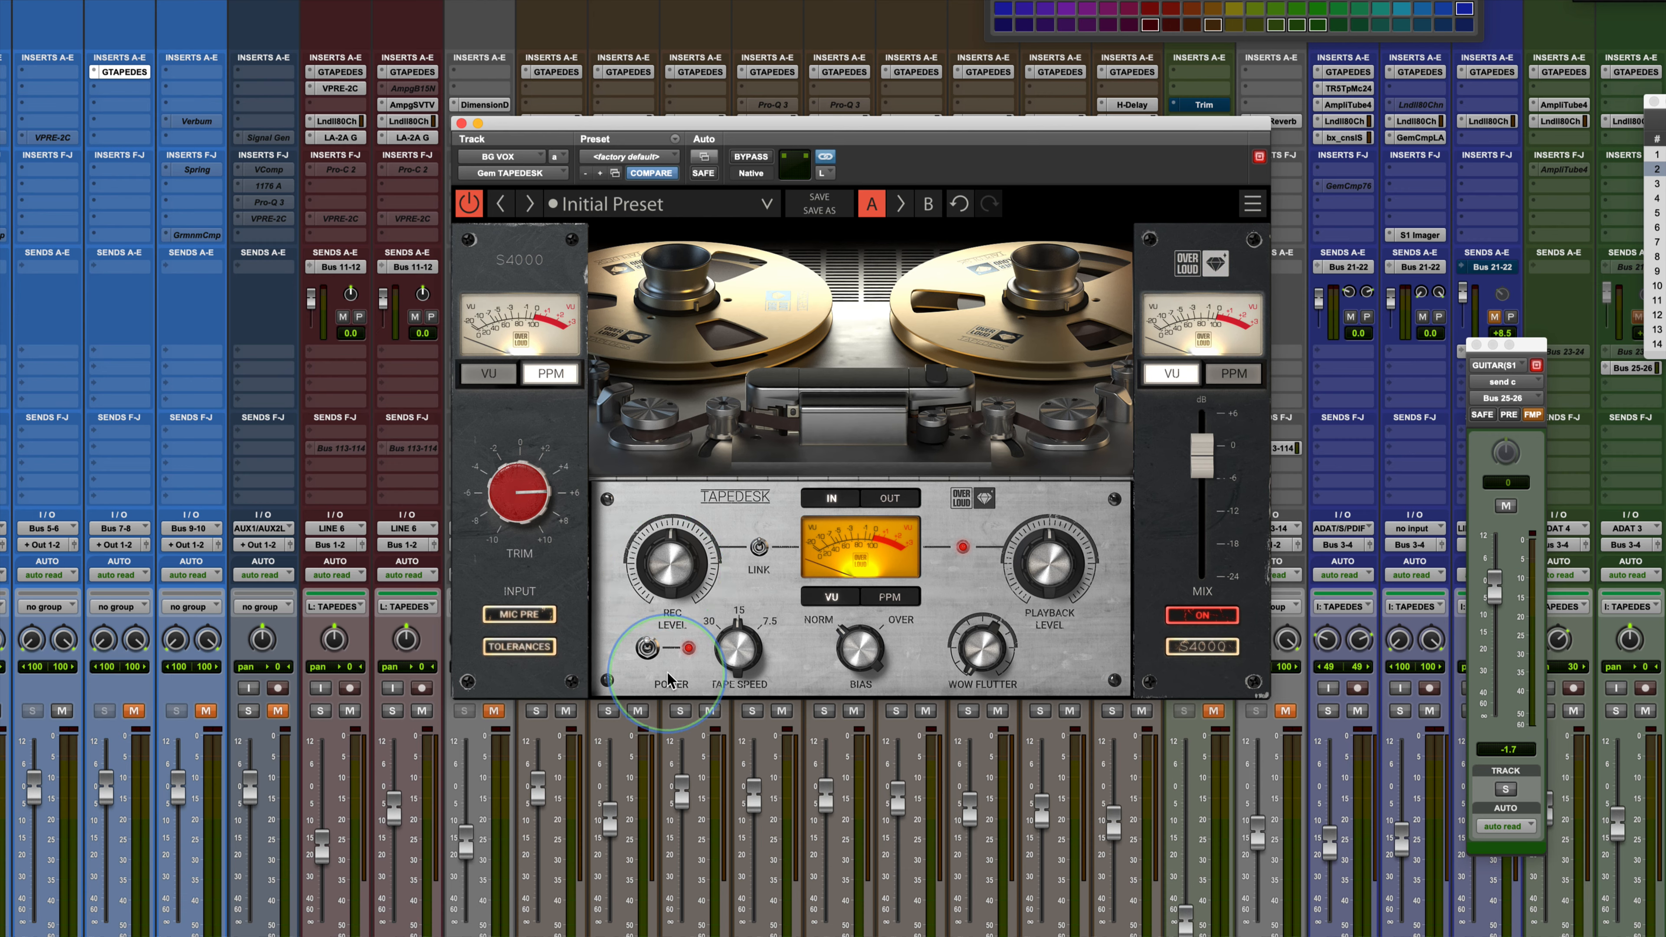
left_click(648, 649)
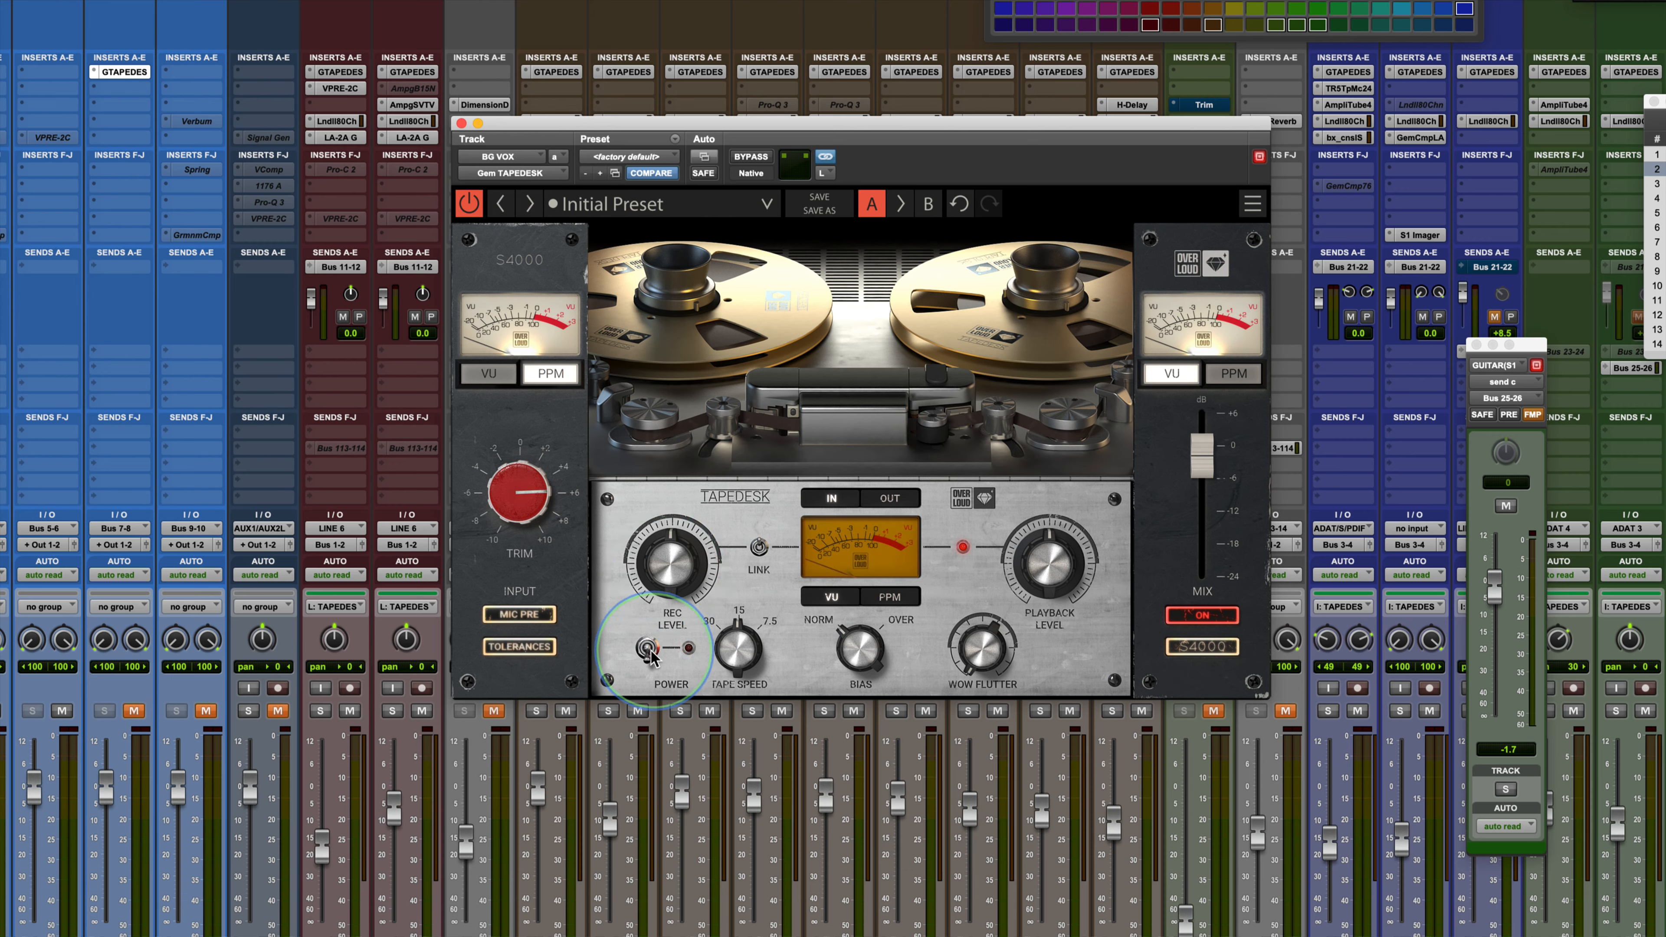
left_click(648, 652)
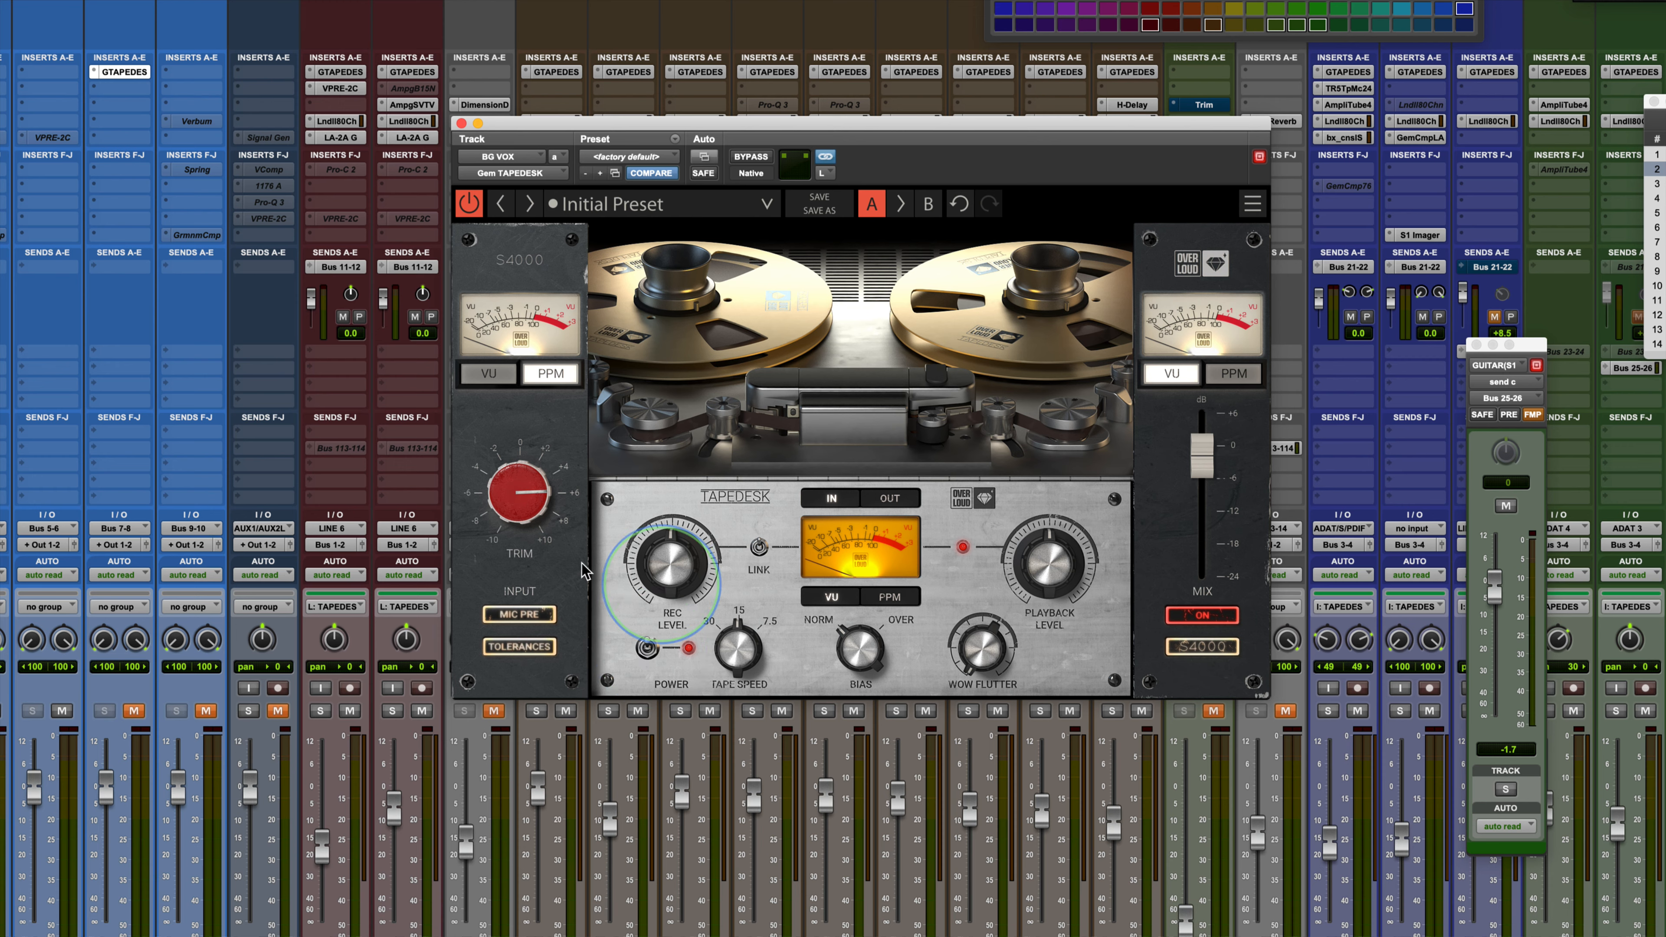
Step: Set the input meter to VU, and toggle the Mic Pre and Tolerances options off and back on
left_click(524, 616)
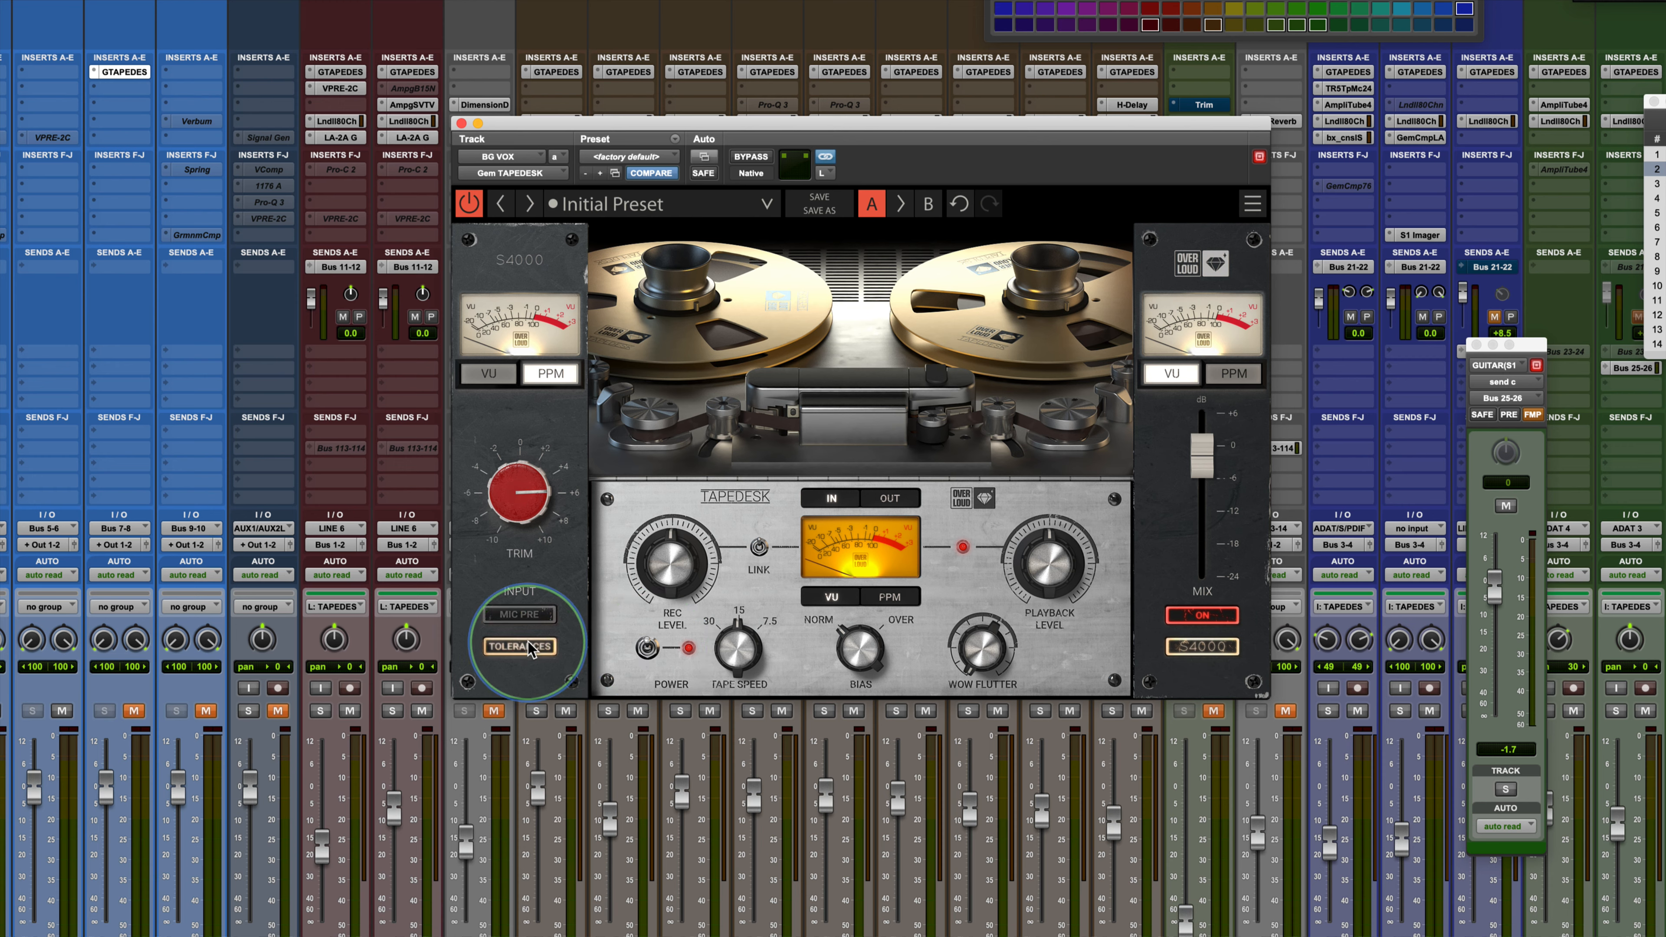
left_click(527, 617)
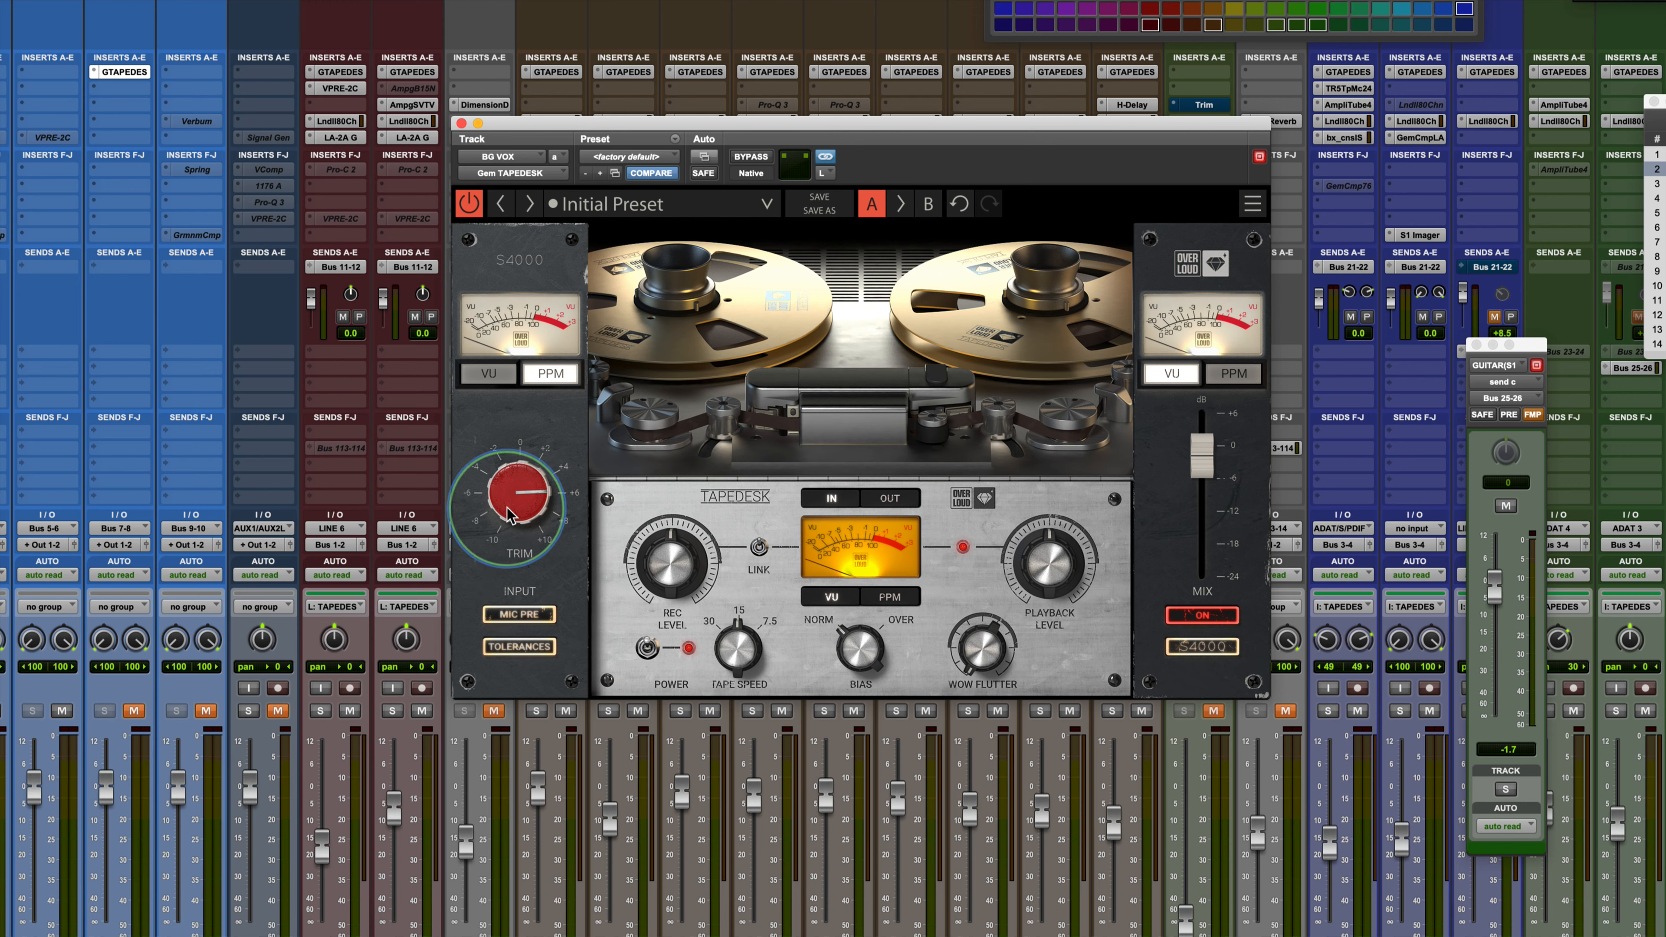
left_click(497, 379)
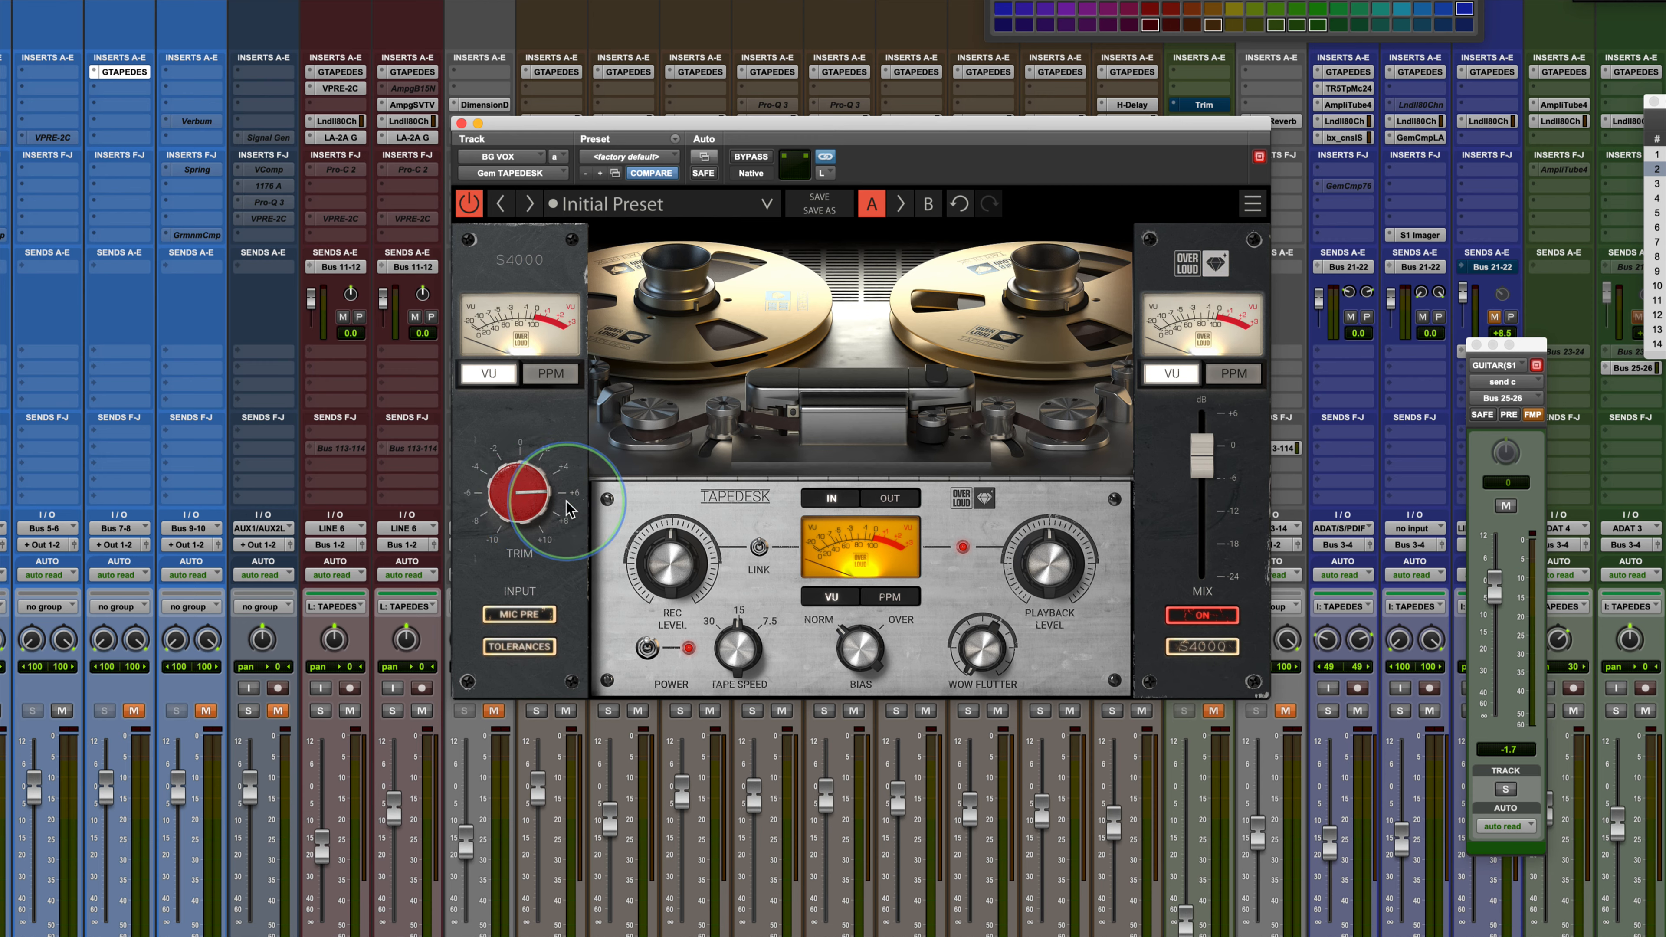
left_click(521, 614)
left_click(521, 615)
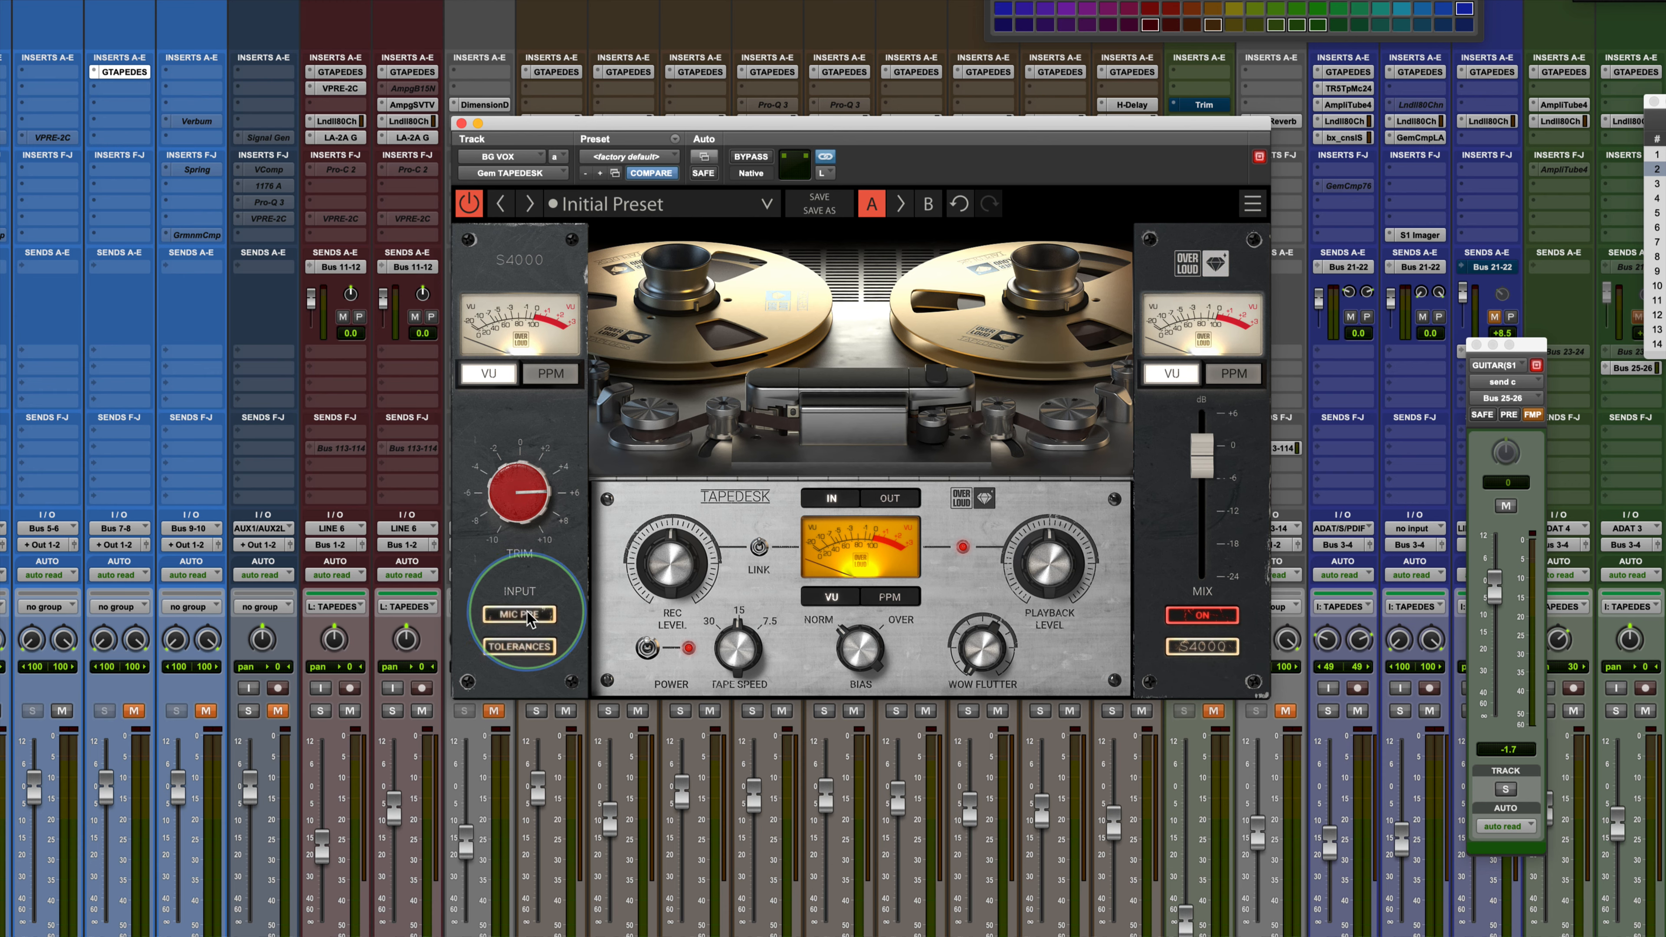
left_click(518, 650)
left_click(518, 647)
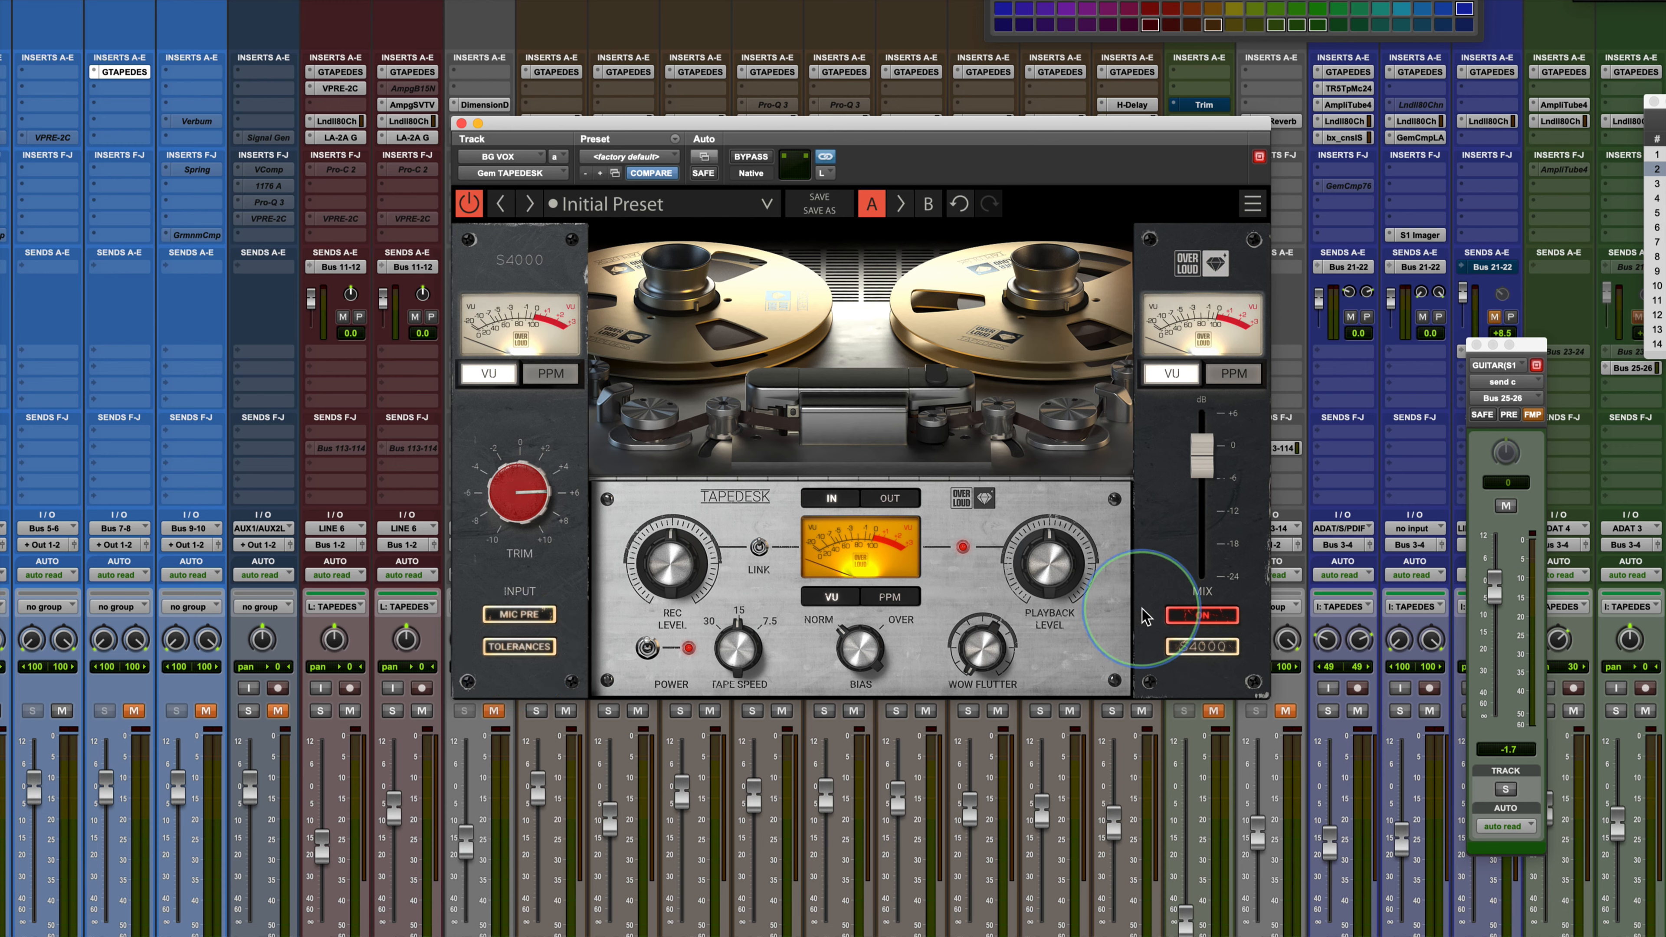
Step: Toggle the console emulation off and on, and try the n80 and T88 models before returning to S4000
left_click(1216, 617)
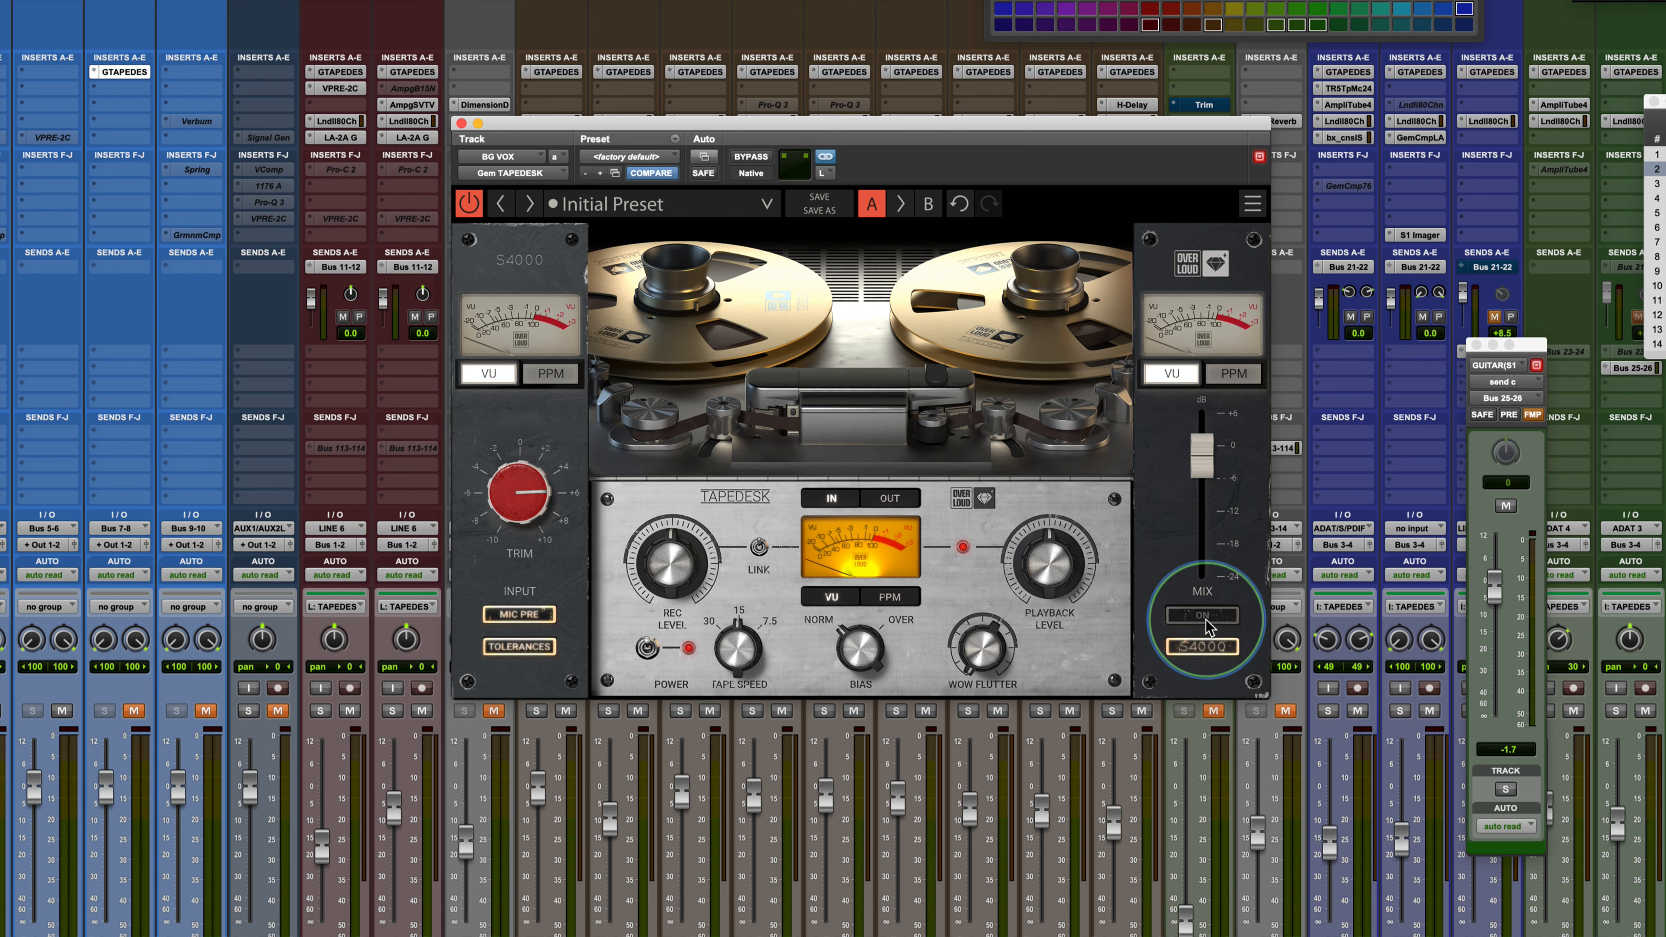
left_click(1206, 622)
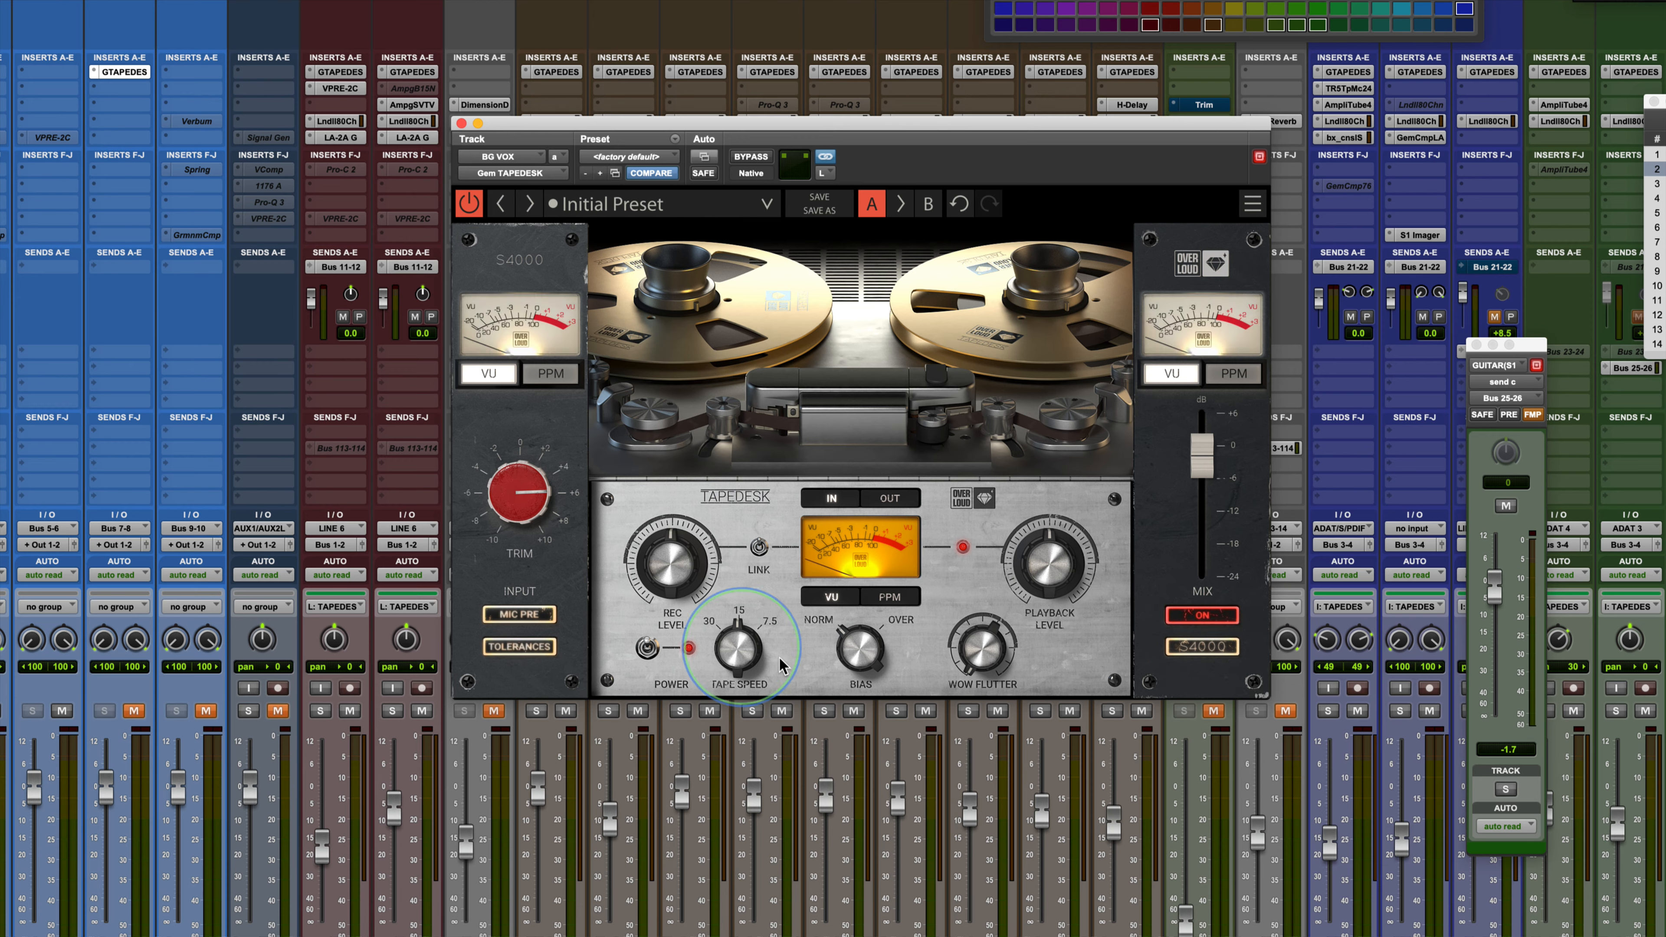
left_click(1213, 650)
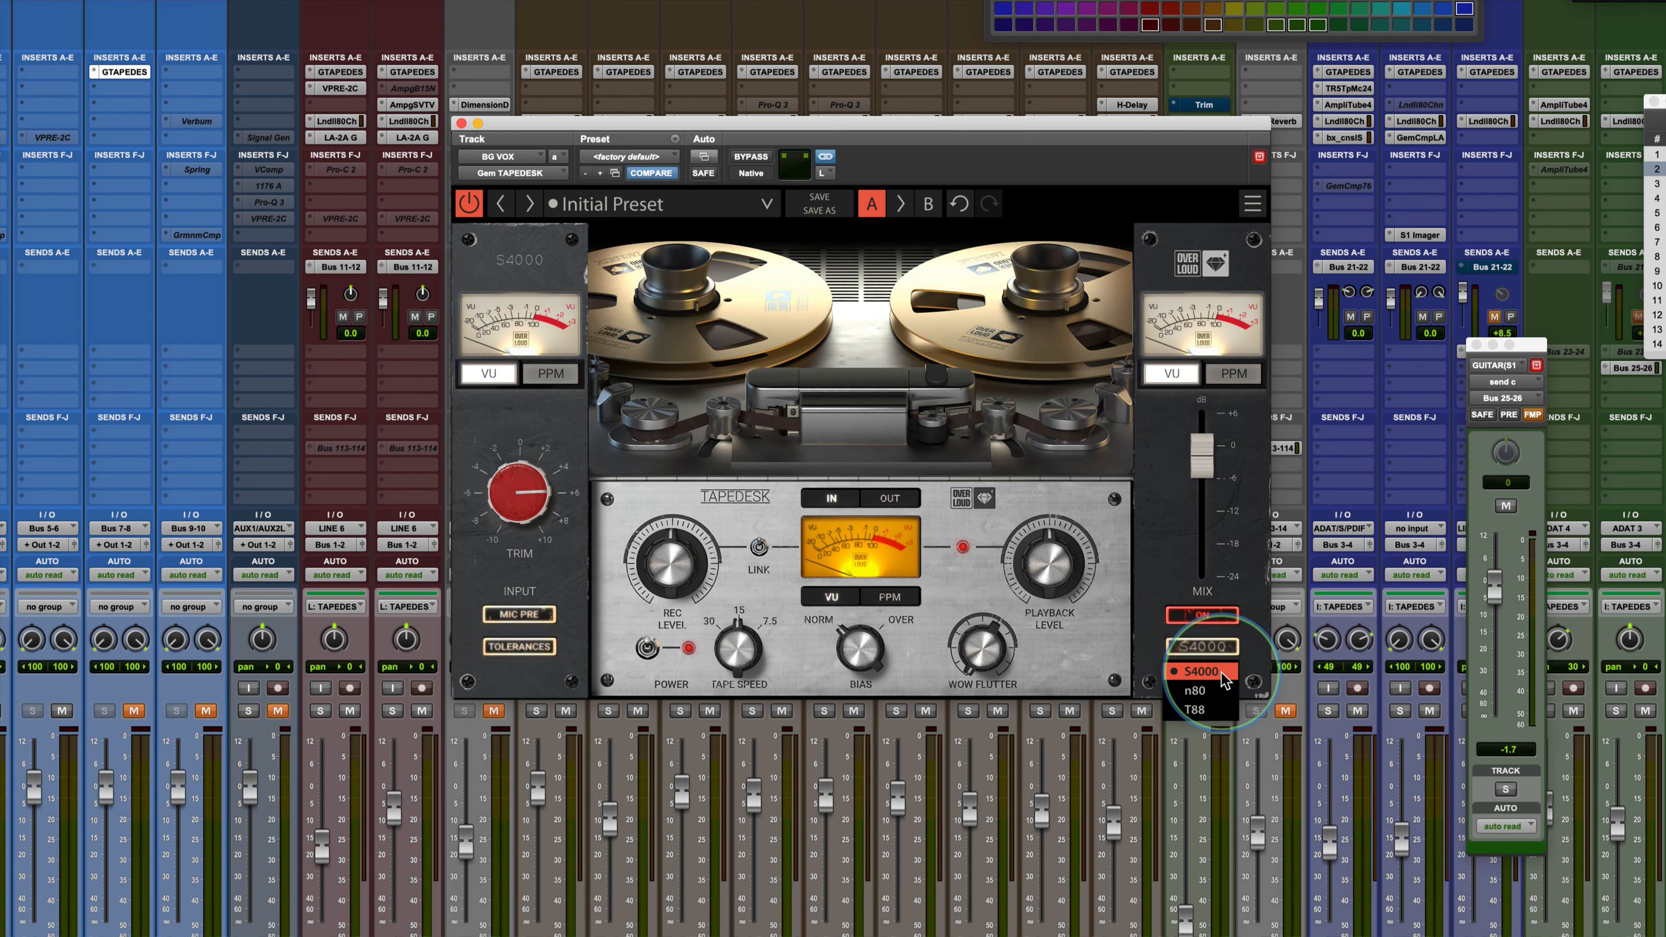
left_click(1213, 704)
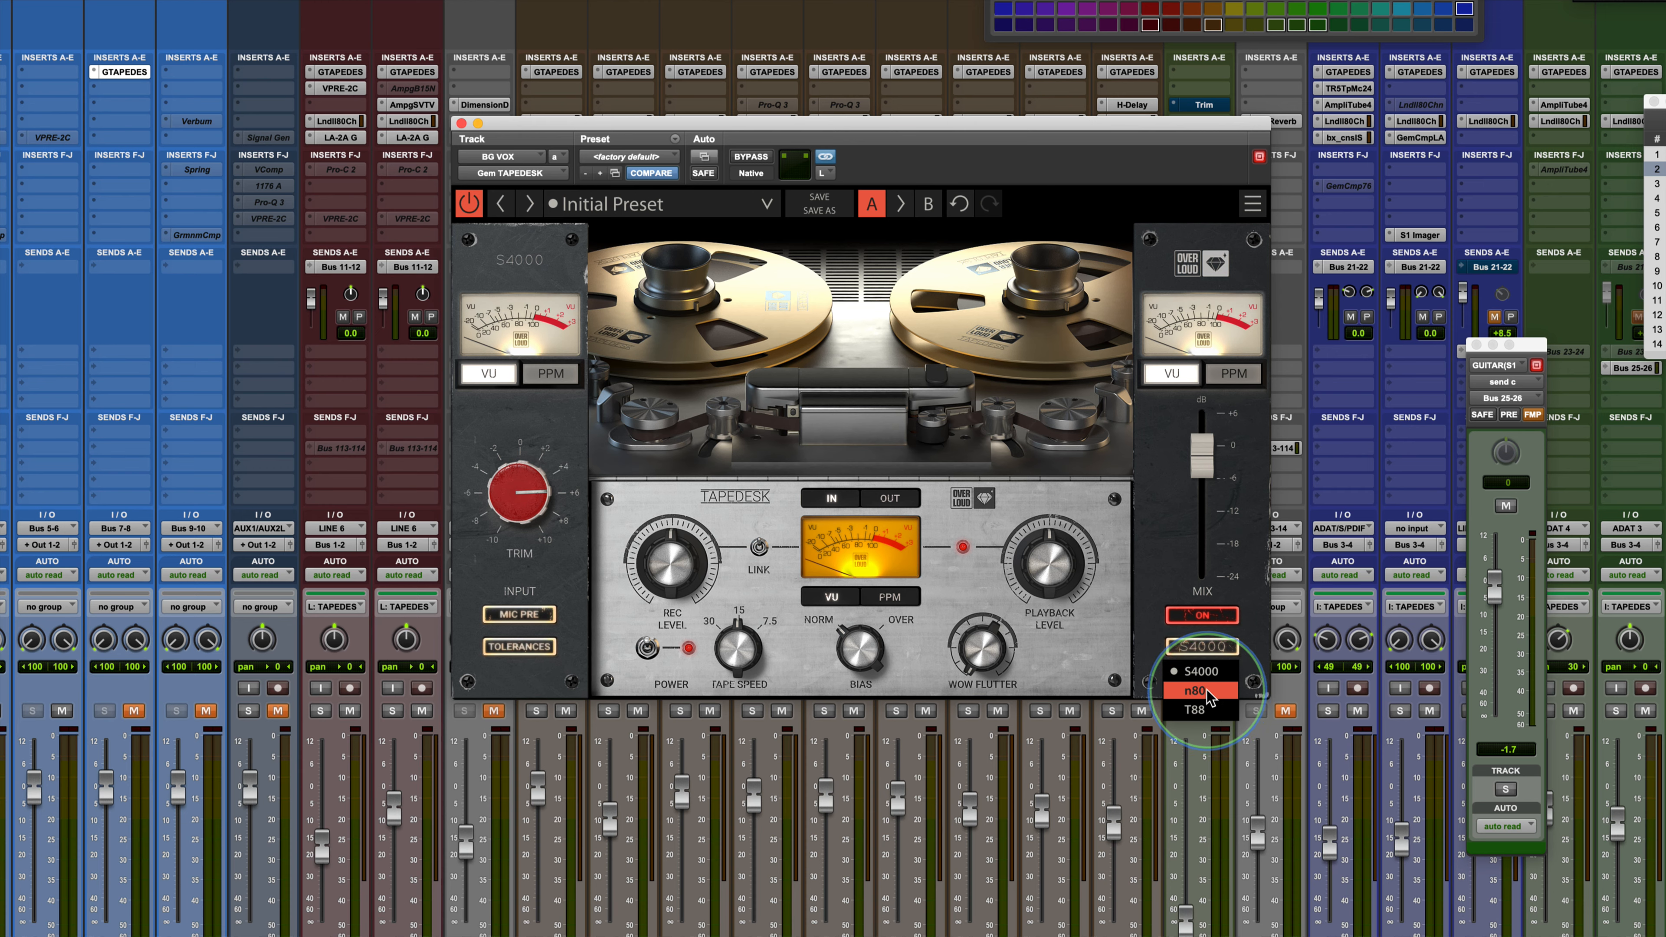
left_click(1224, 646)
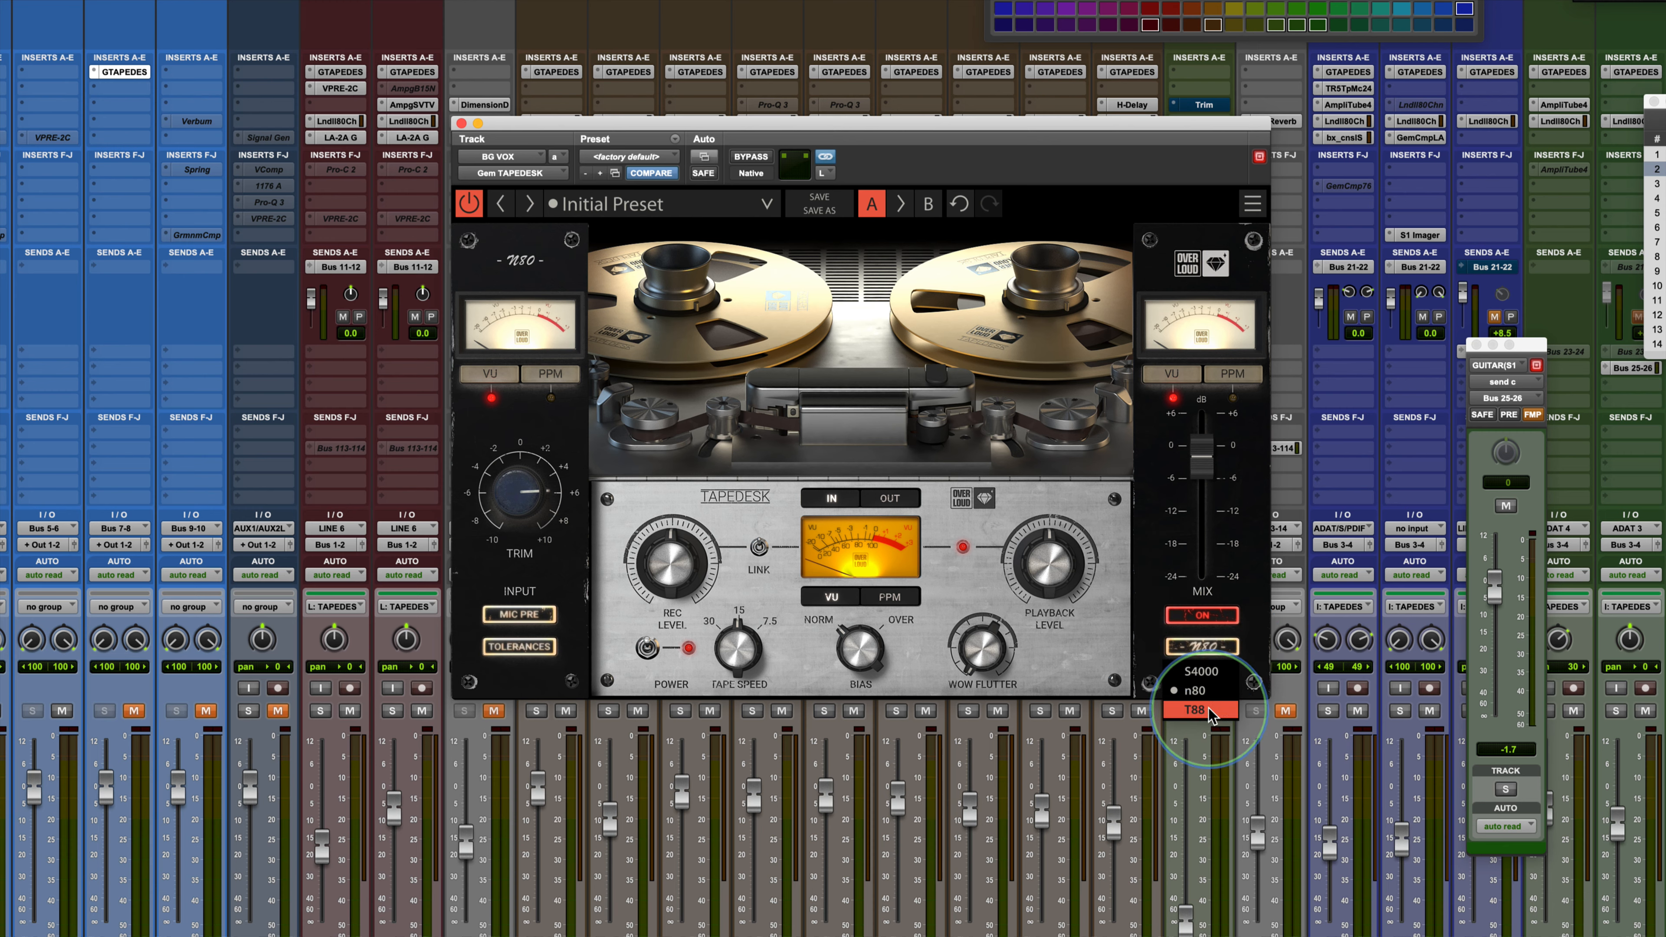
left_click(1194, 709)
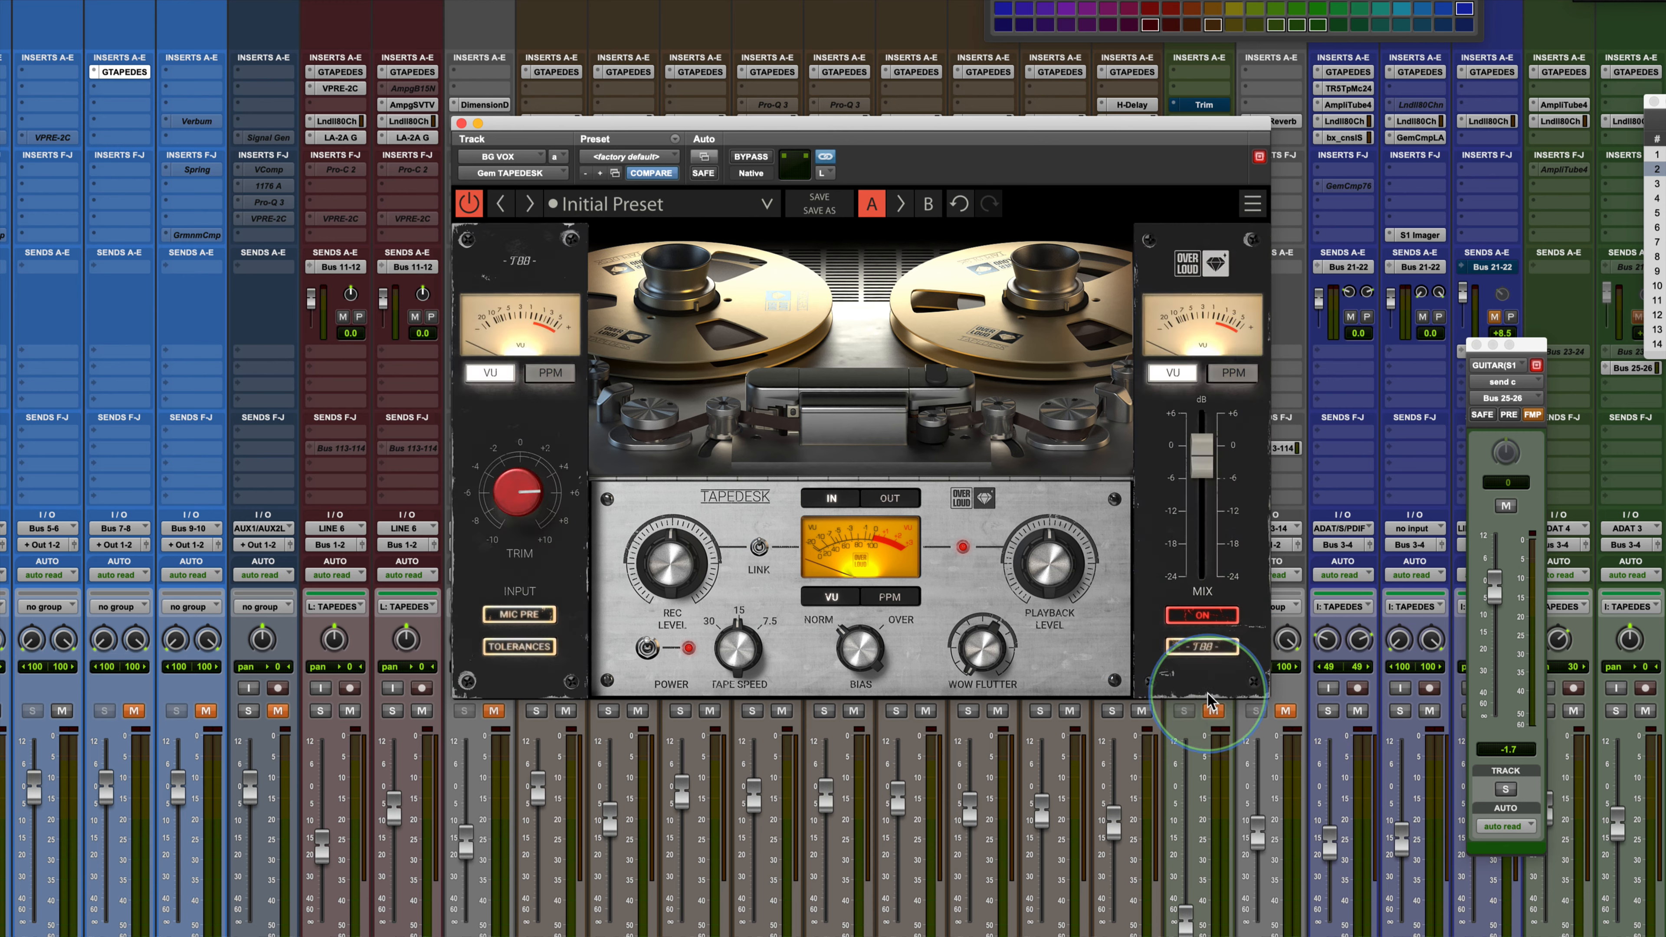
left_click(1210, 650)
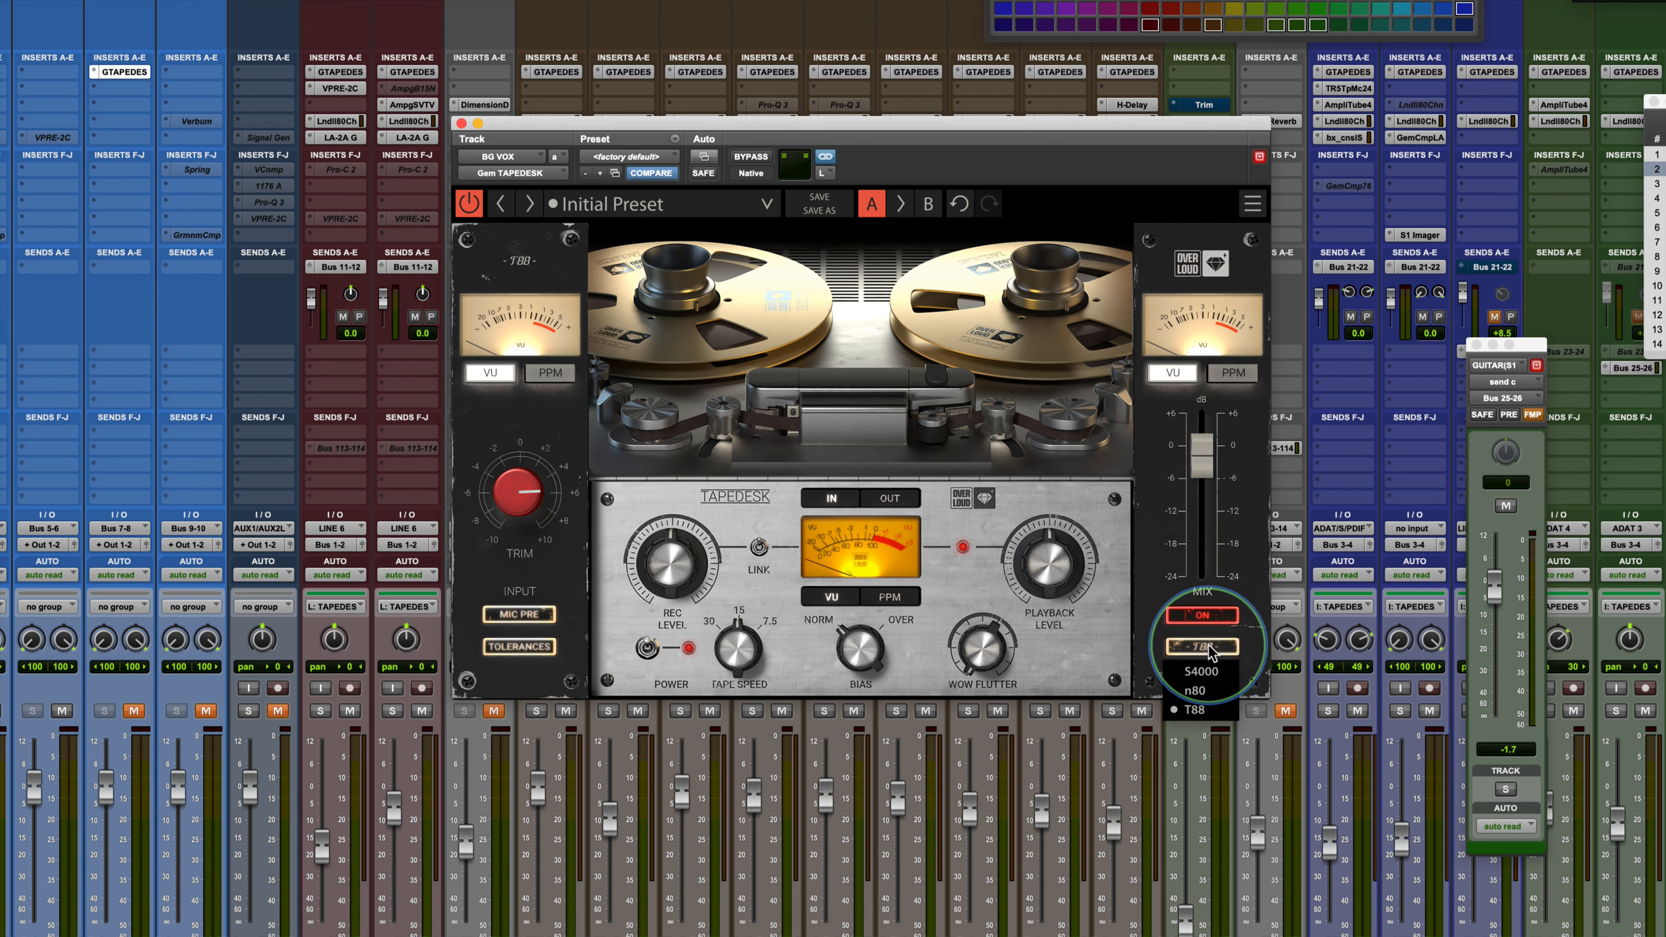
left_click(1210, 673)
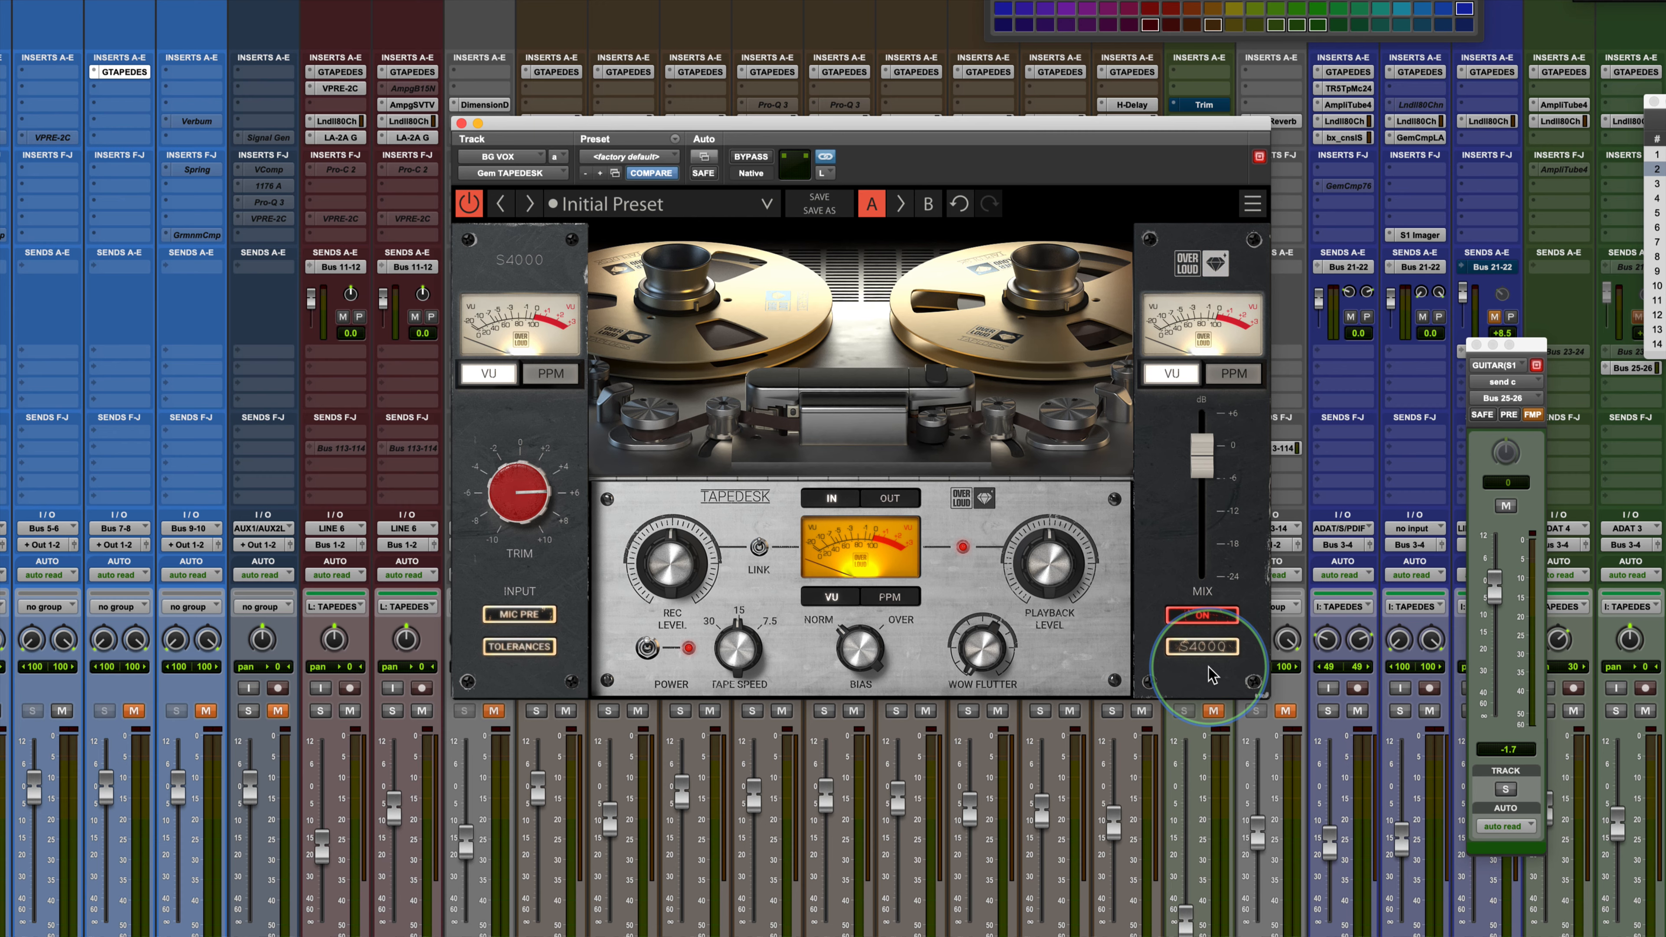
Step: Deactivate TAPEDESK on the BG VOX track, open its instance on the kick in track, and reposition the plug-in window
left_click(120, 72, "ctrl+super")
left_click(555, 71)
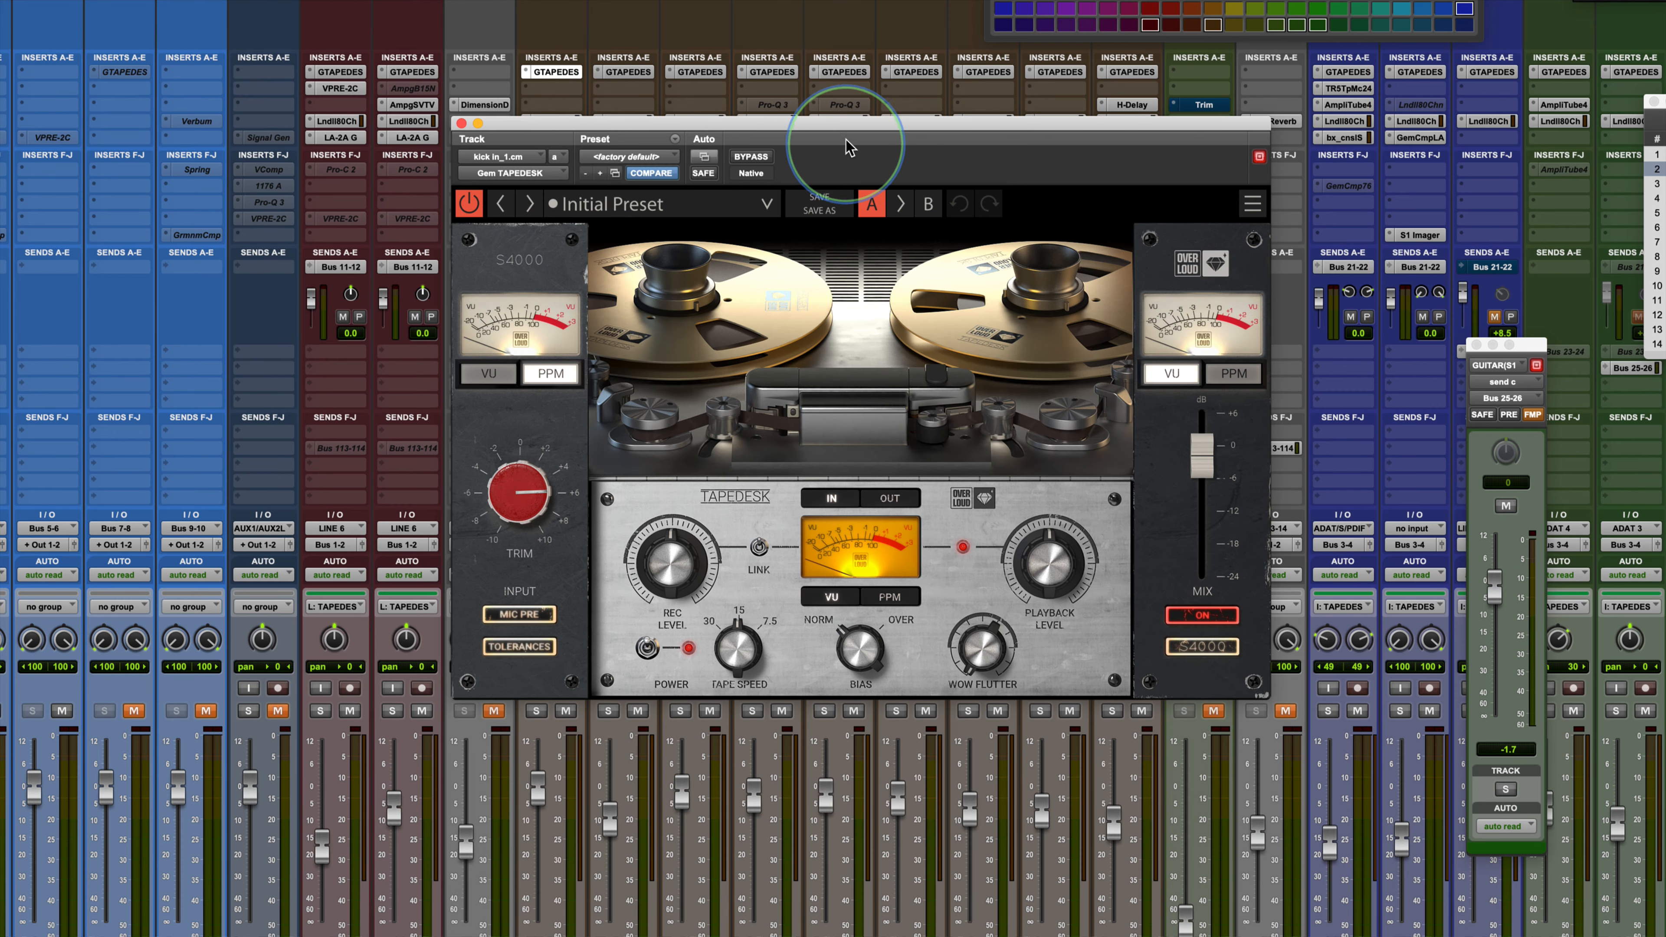
left_click_drag(858, 129, 860, 183)
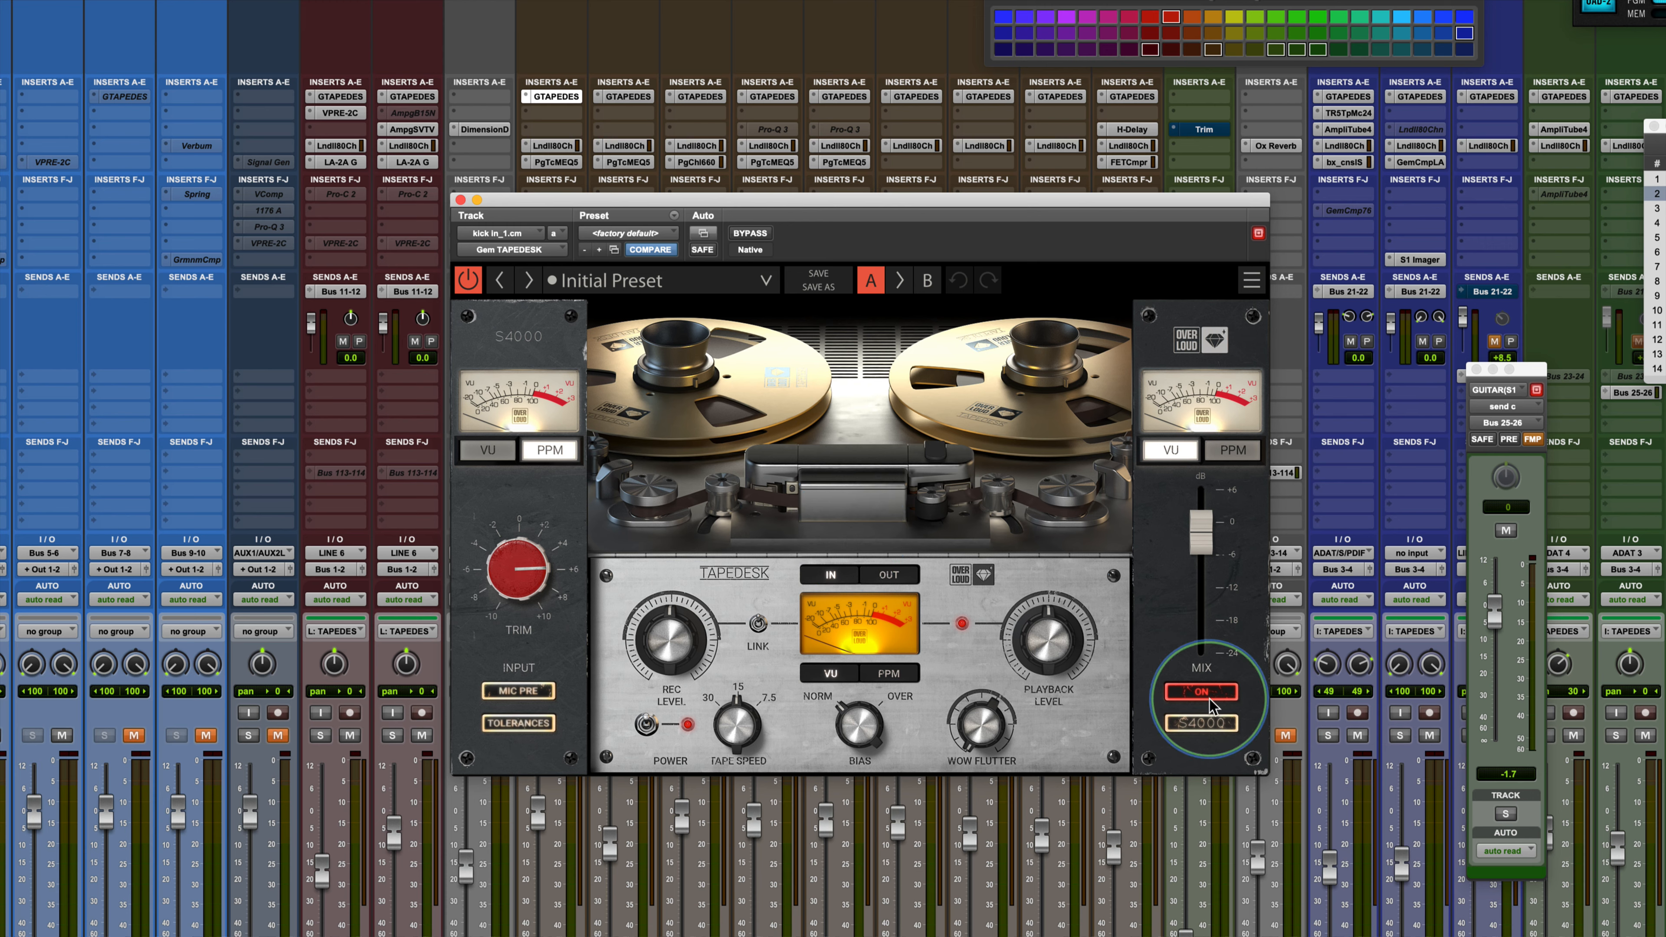
Step: Turn off the tape machine's power and compare the mix with TAPEDESK bypassed and active during playback
left_click(646, 725)
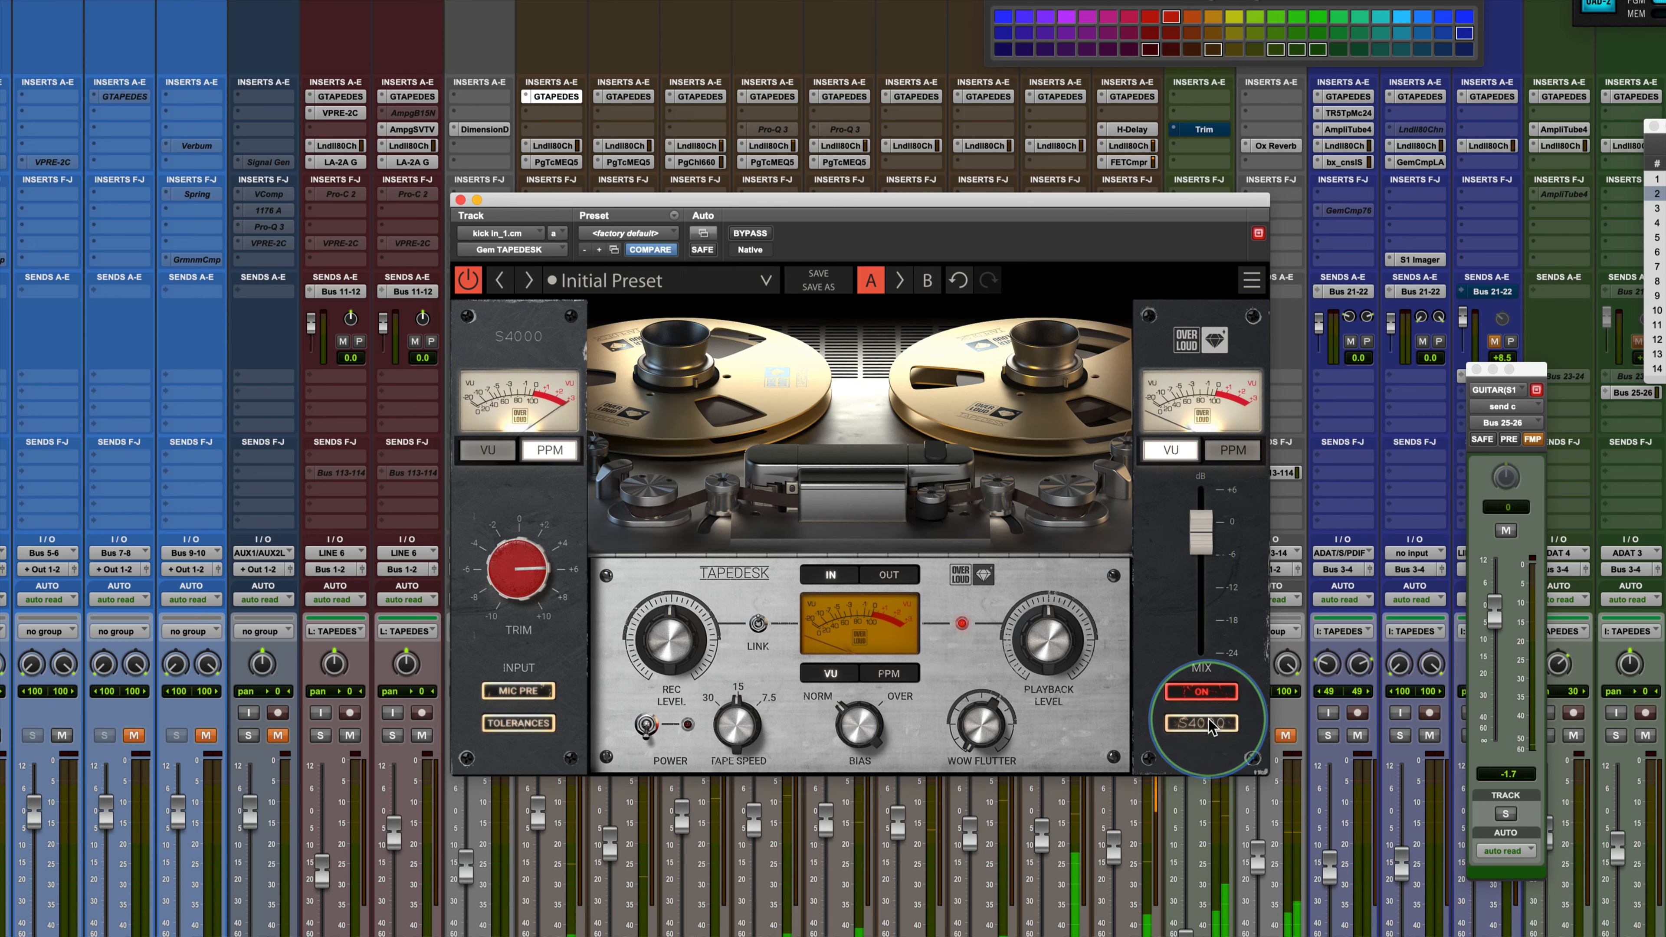
left_click(761, 234)
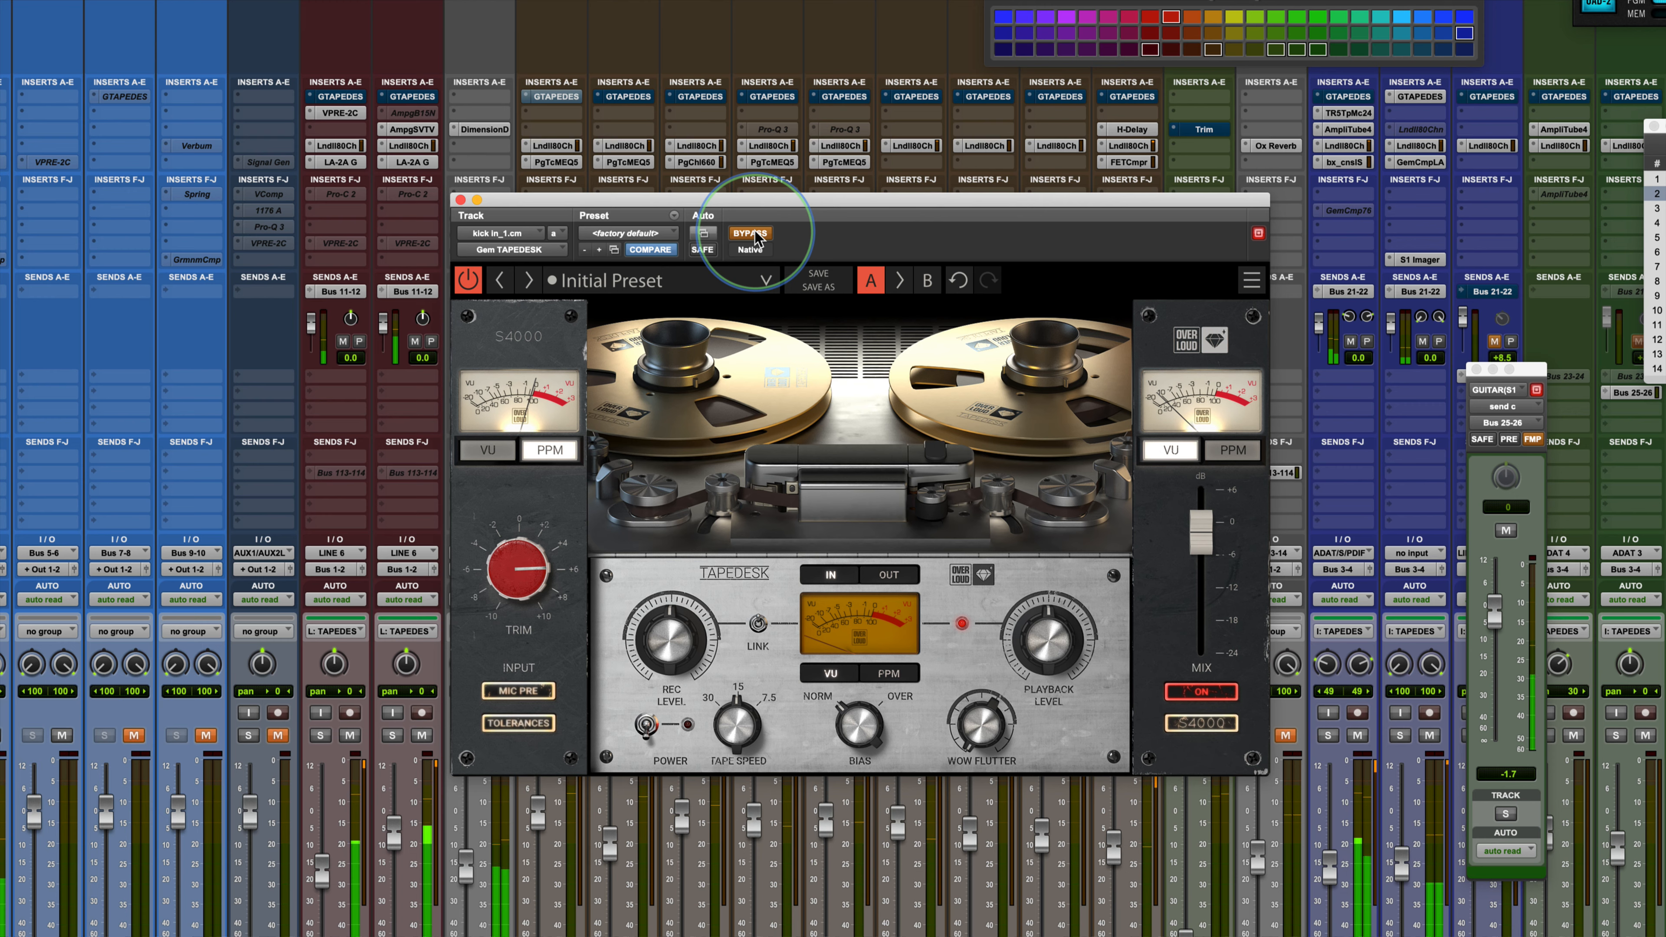
left_click(757, 235)
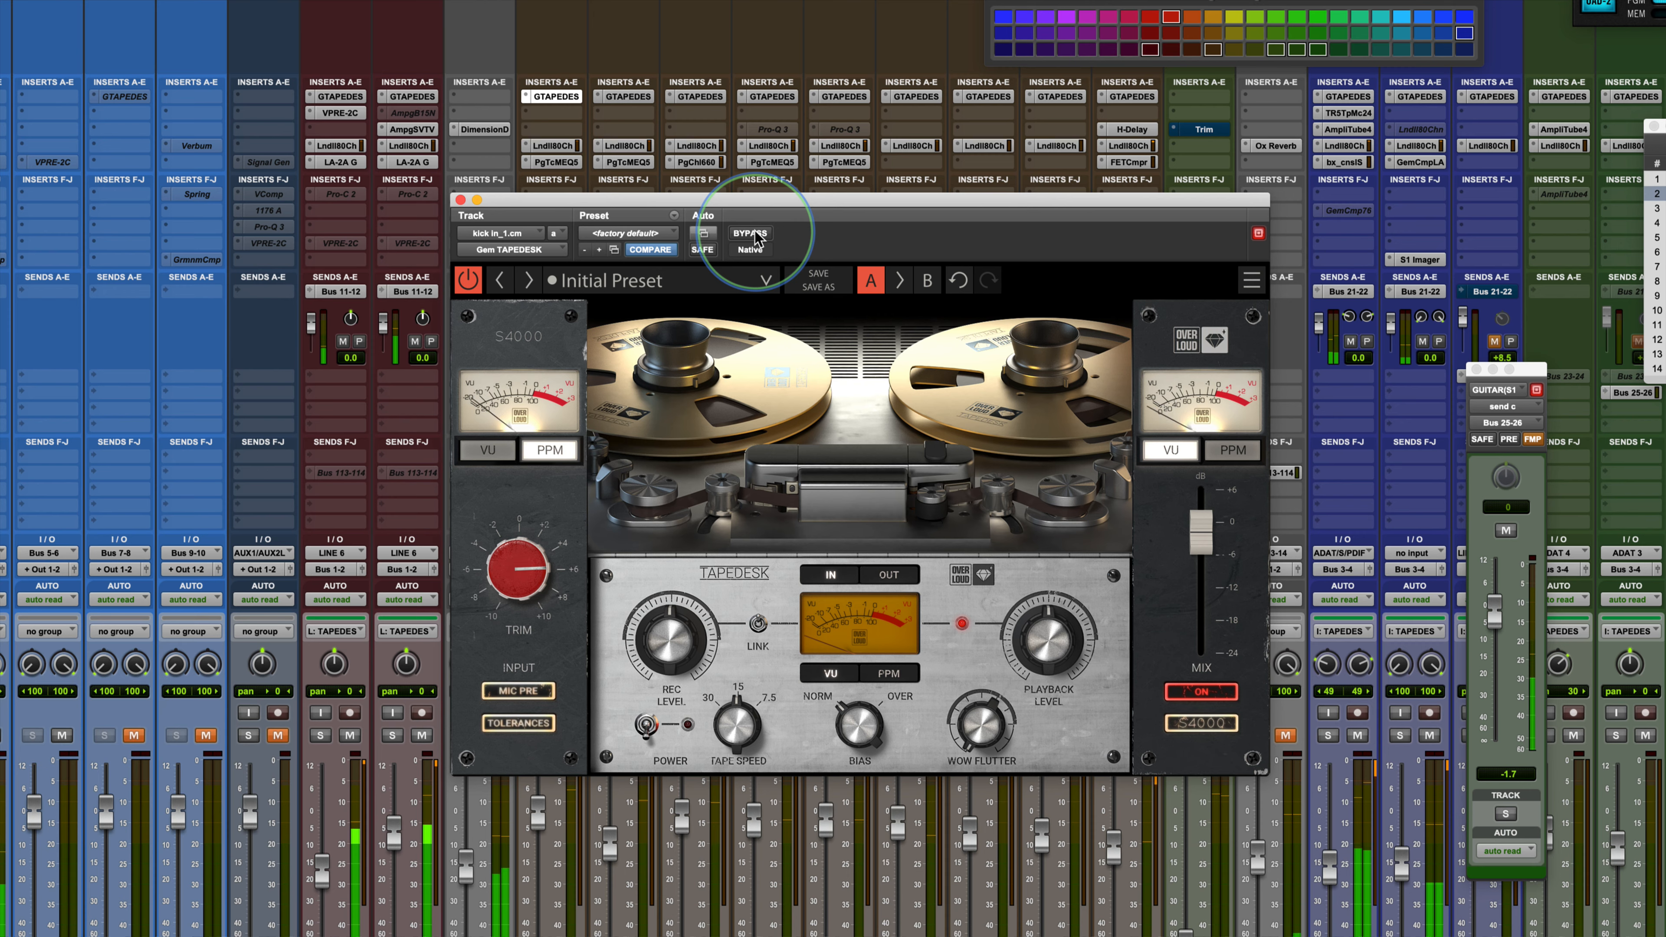
left_click(758, 235)
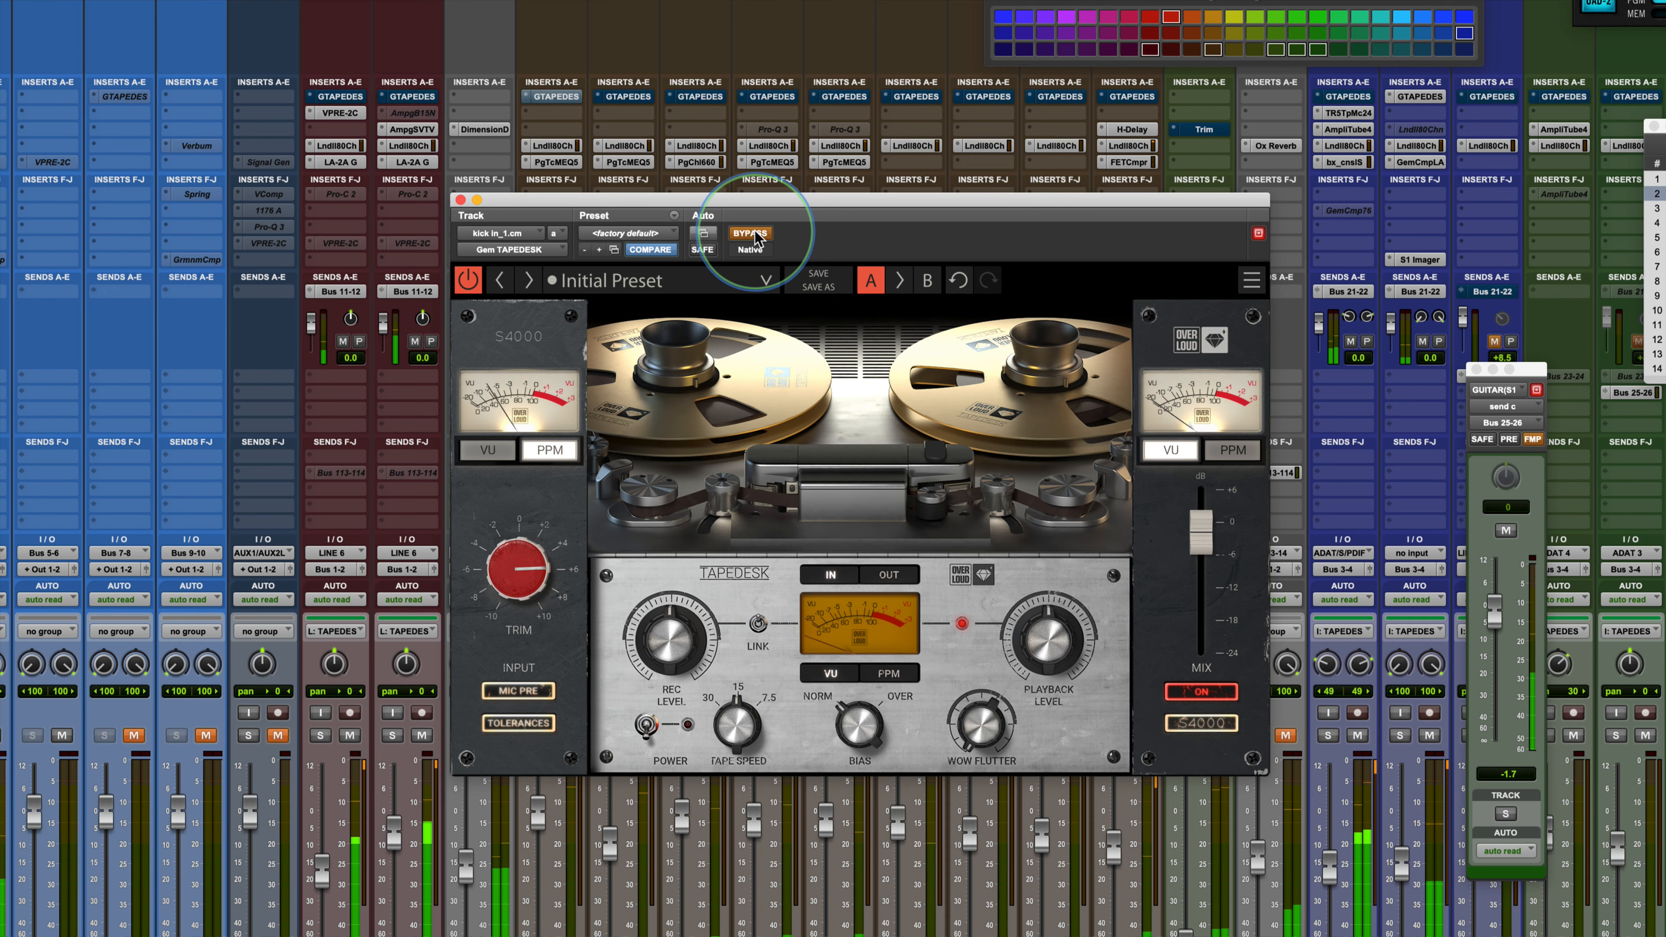
left_click(758, 235)
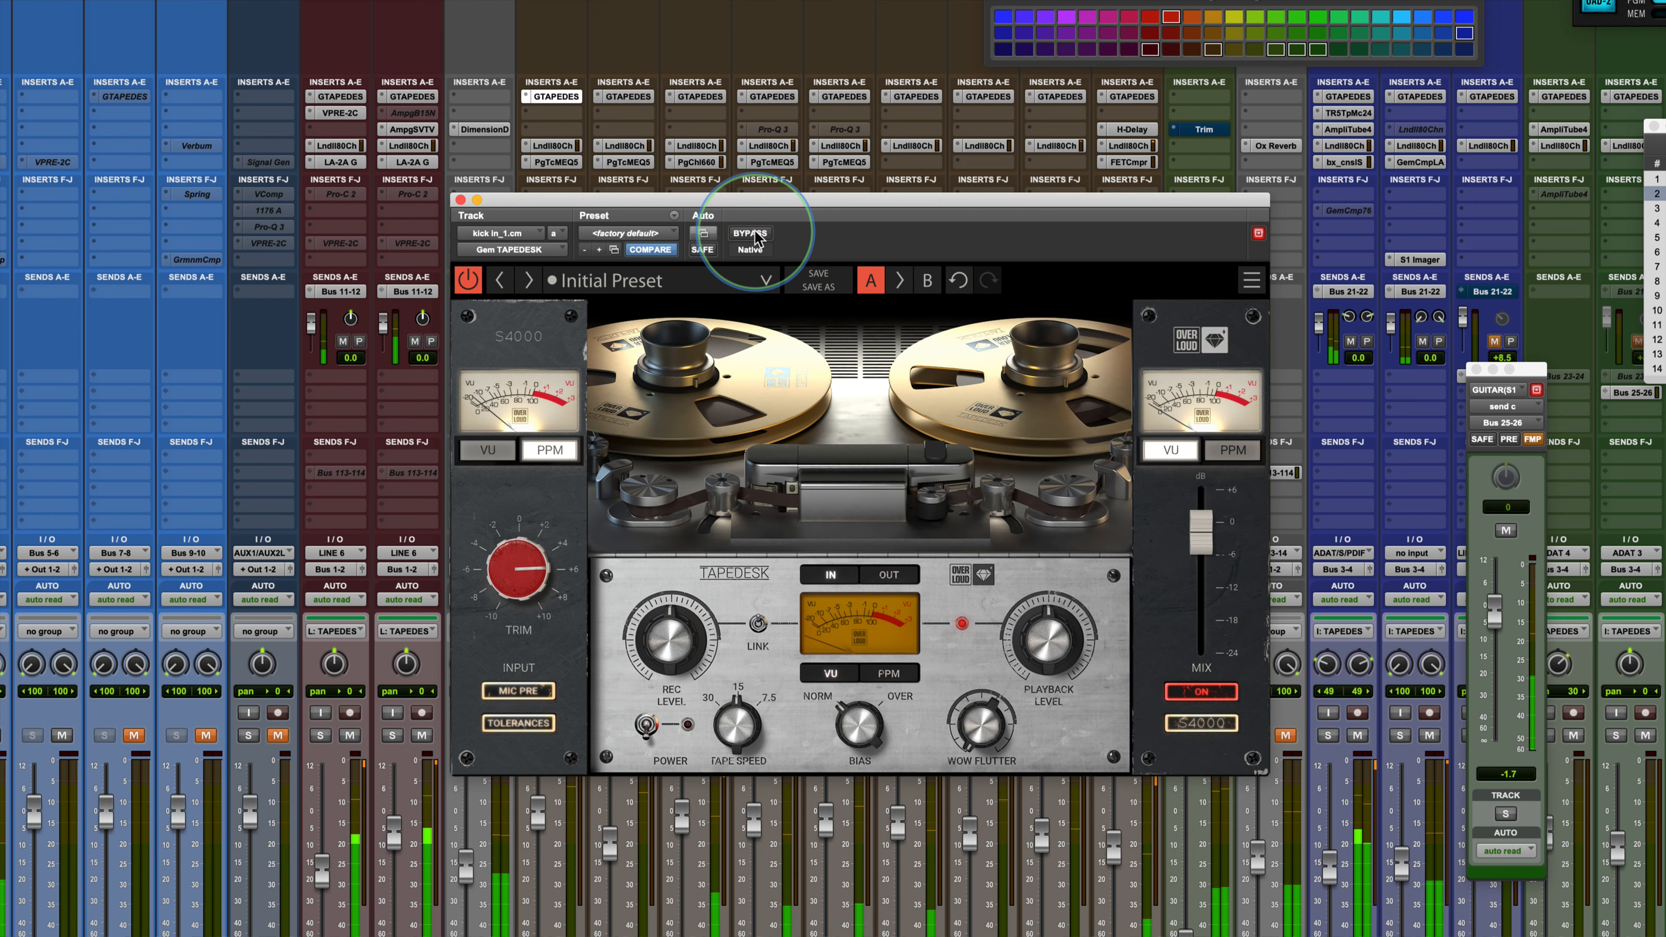
left_click(757, 236)
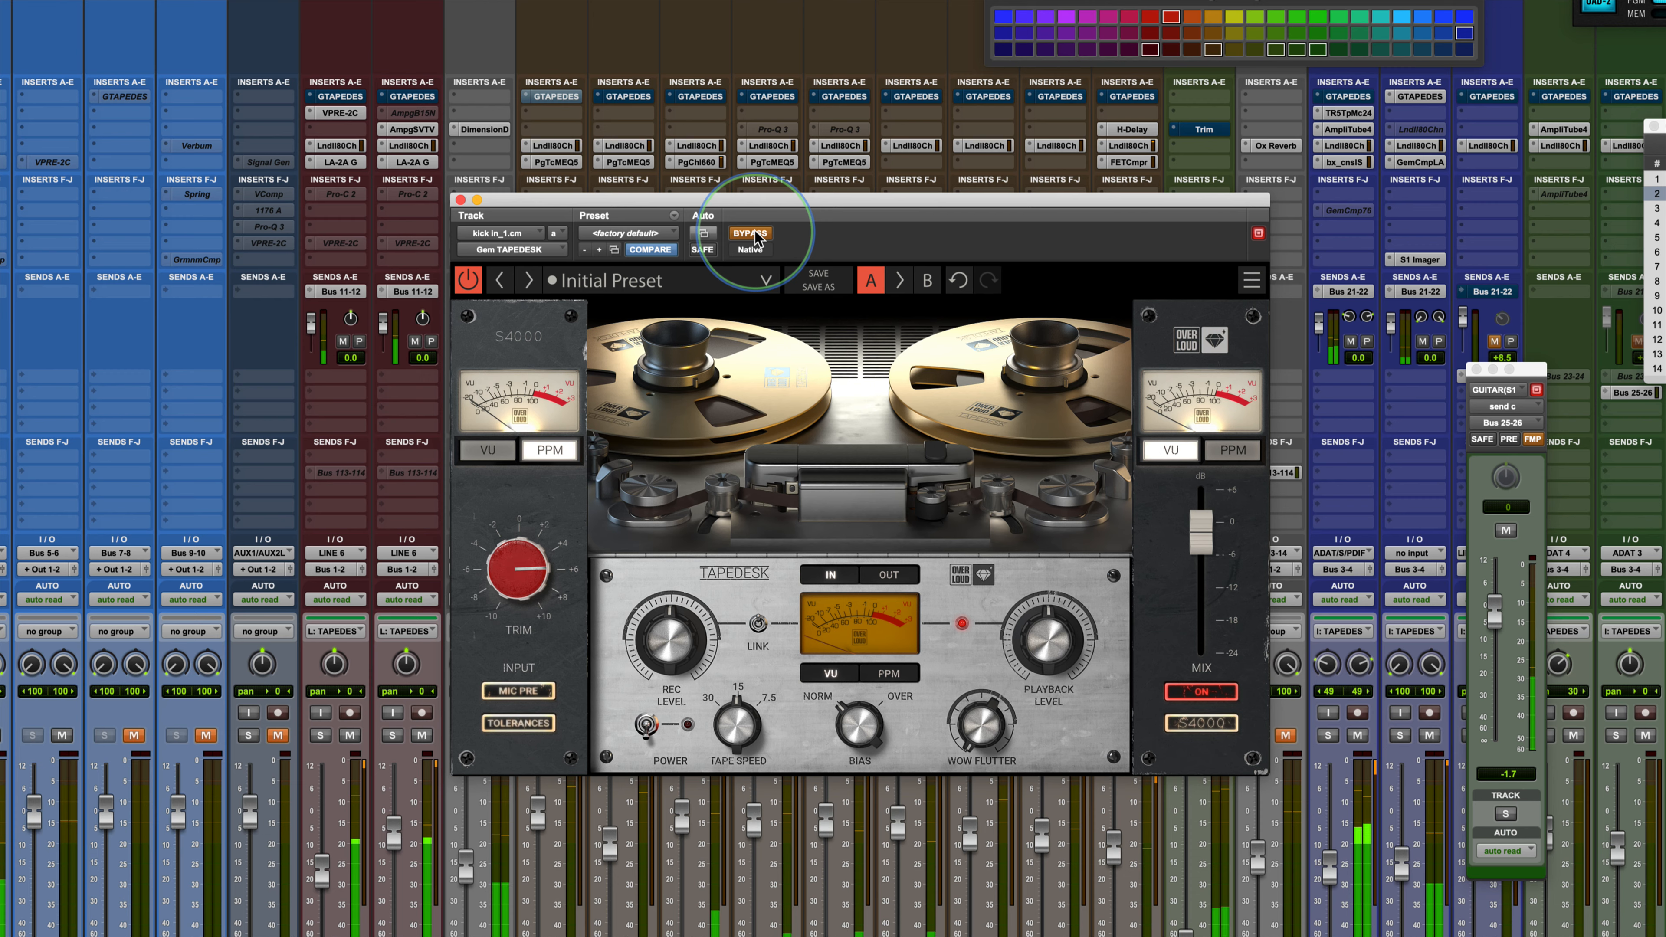
left_click(757, 235)
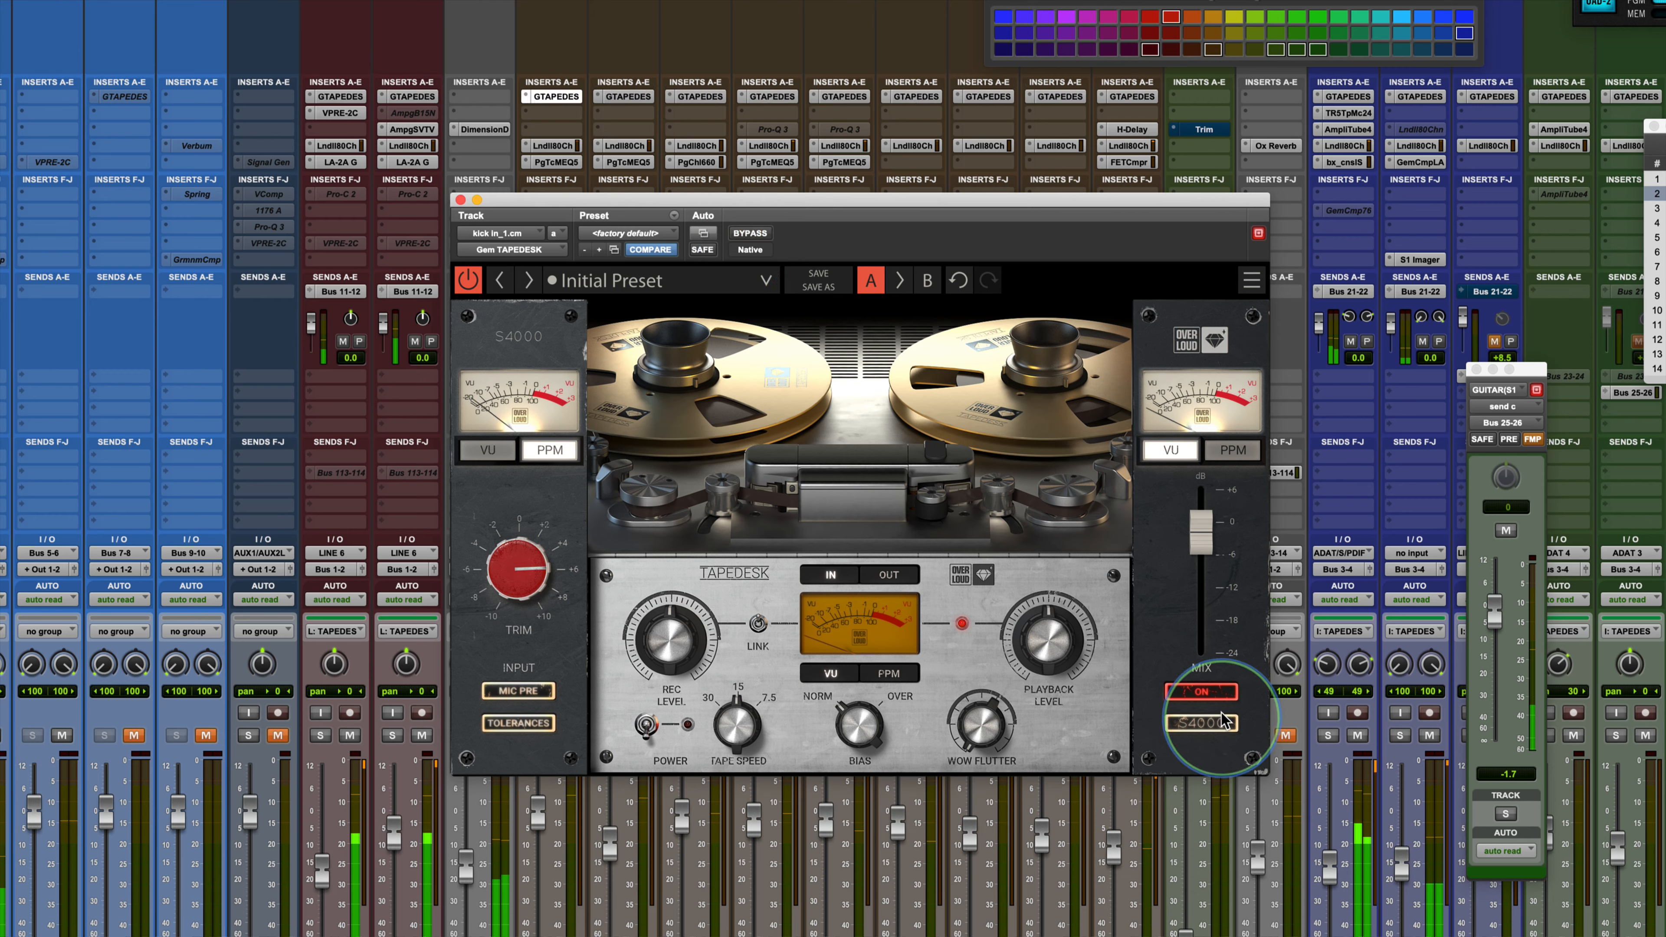
Step: Audition the n80 and T88 console models on the kick in track's TAPEDESK during playback, then return to S4000
left_click(1201, 723)
left_click(1204, 766)
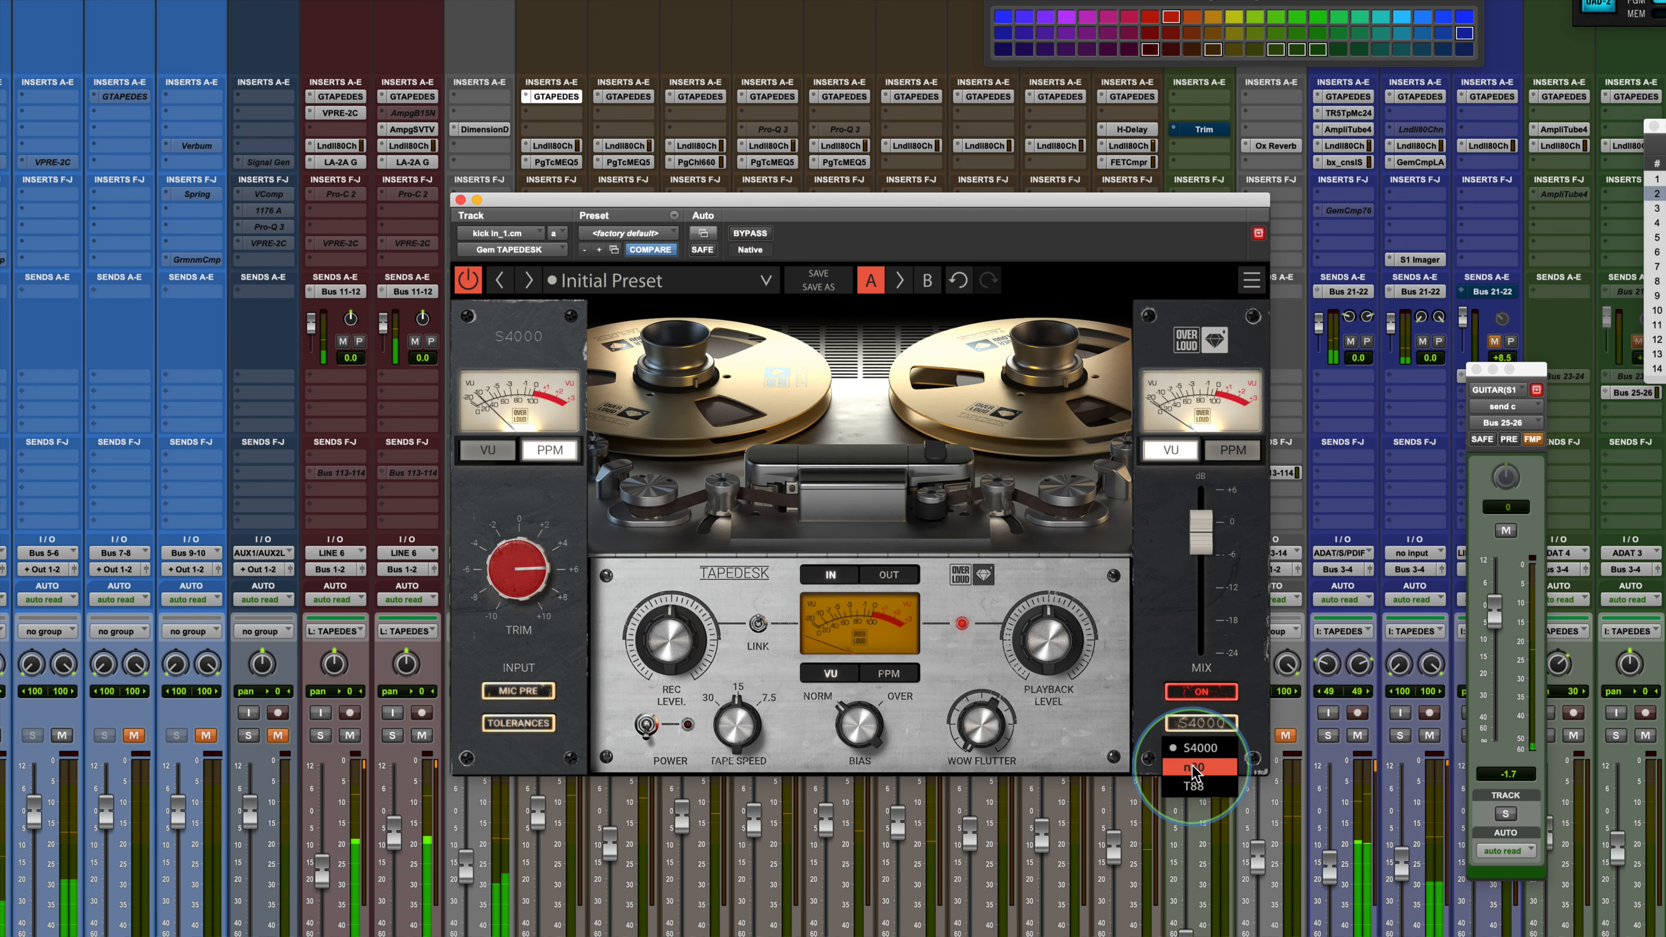
left_click(1205, 731)
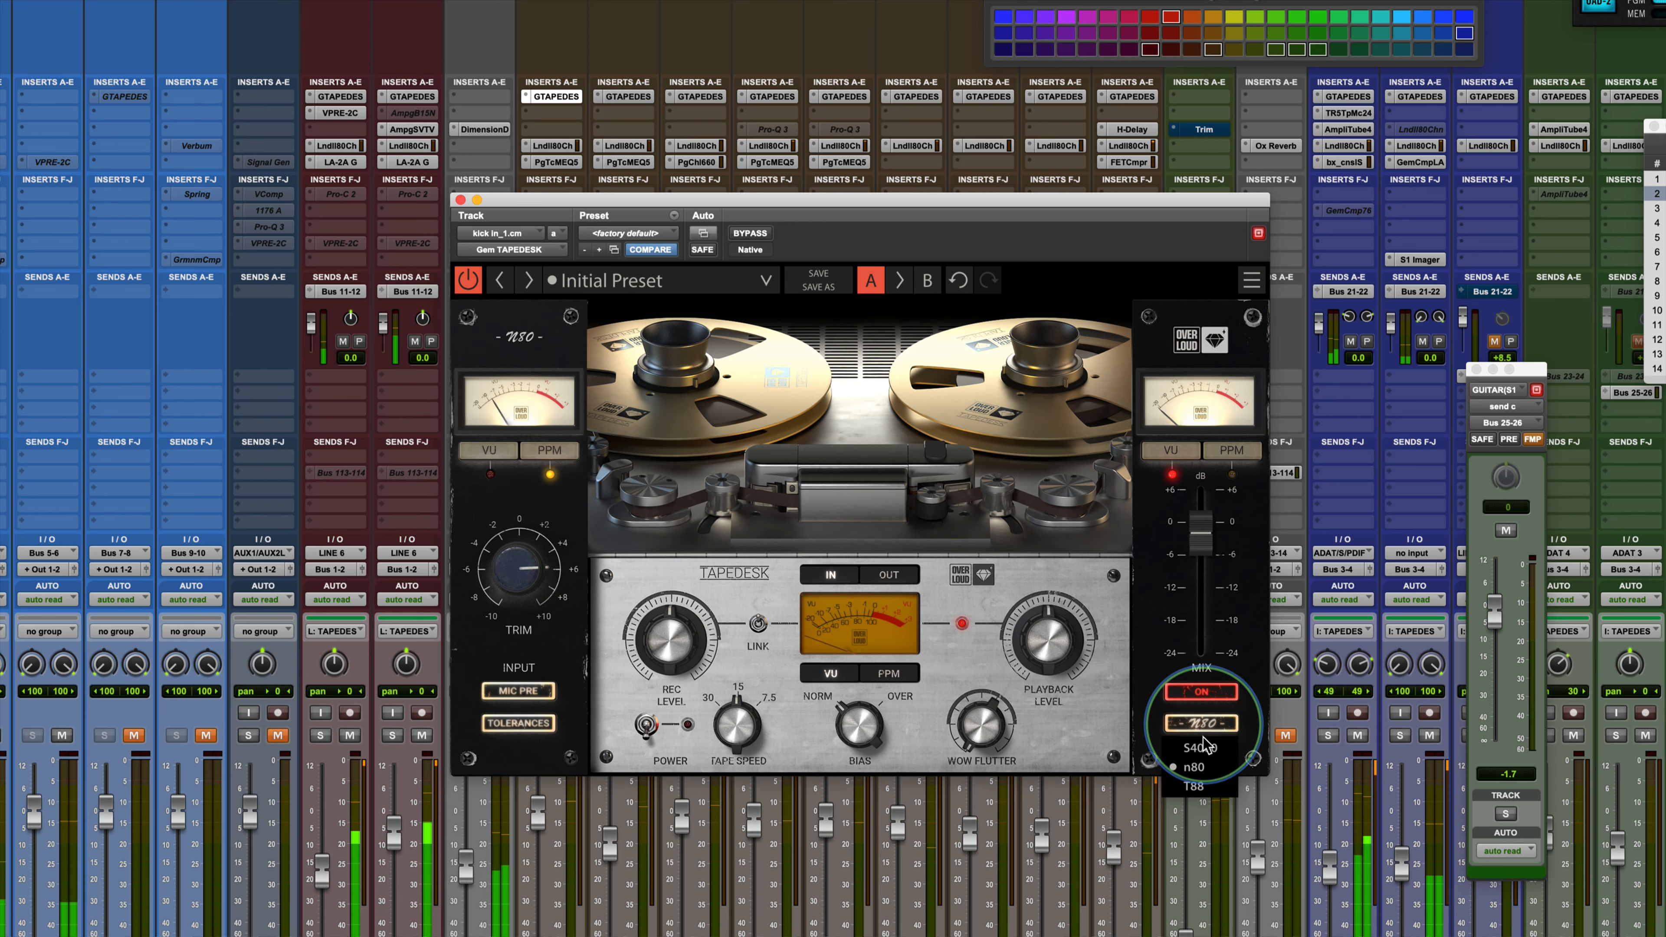
left_click(1202, 788)
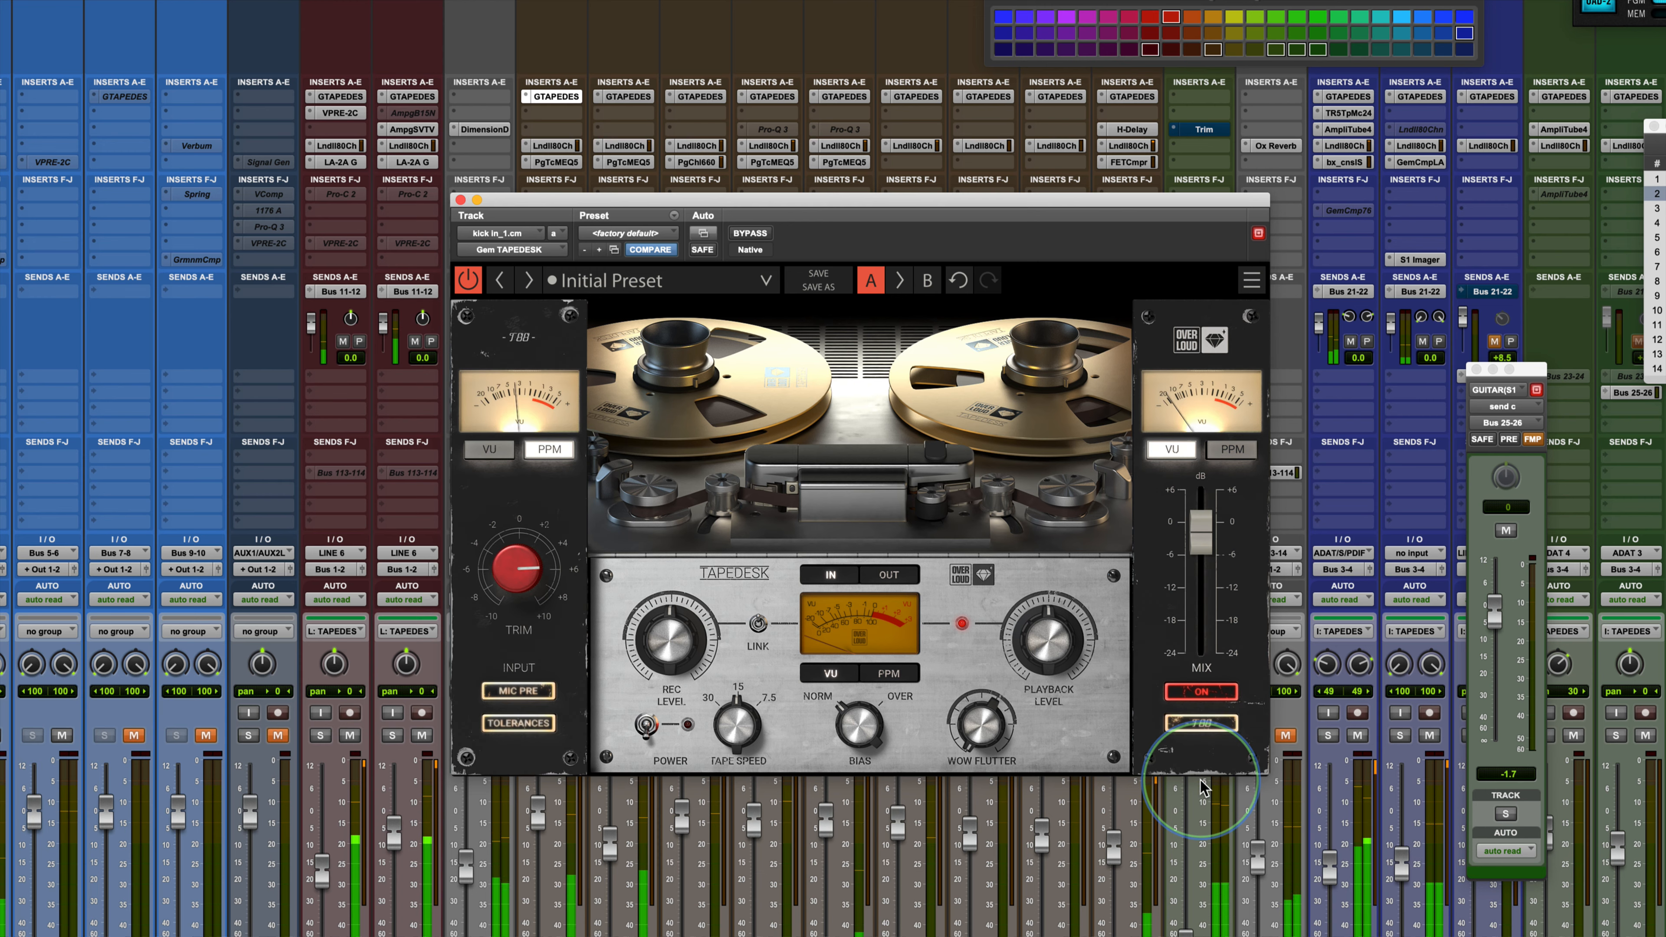
left_click(1209, 723)
left_click(1200, 748)
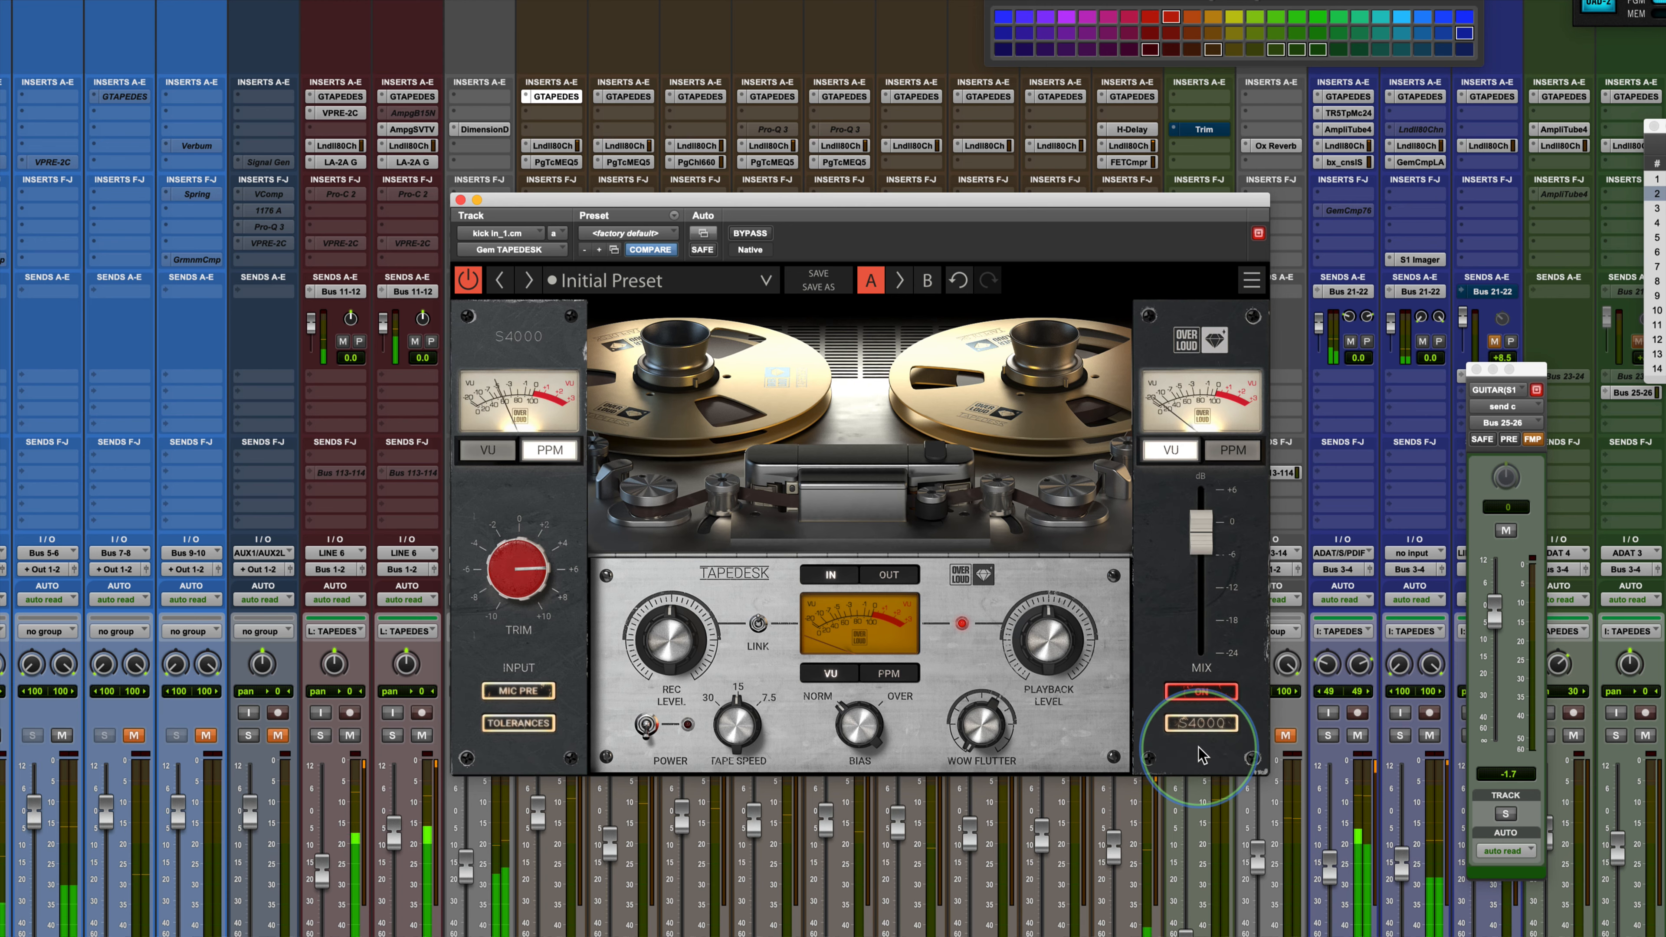
Step: Cycle the console emulation through n80, T88 and S4000 during playback, and settle on n80
left_click(1209, 723)
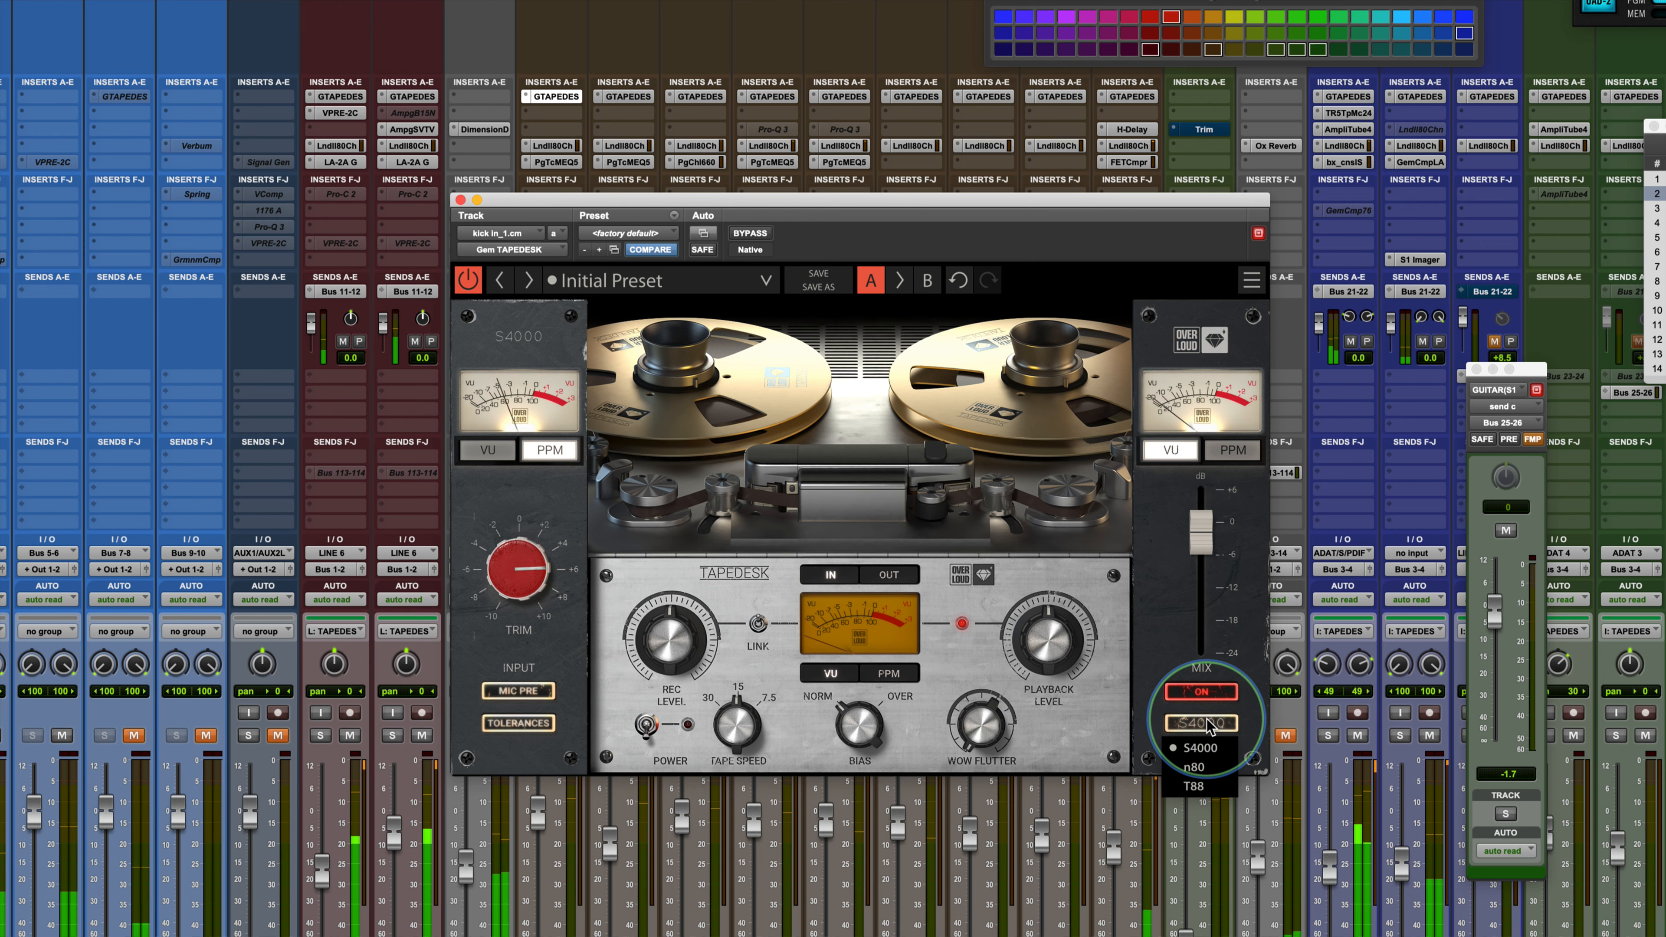
left_click(1200, 768)
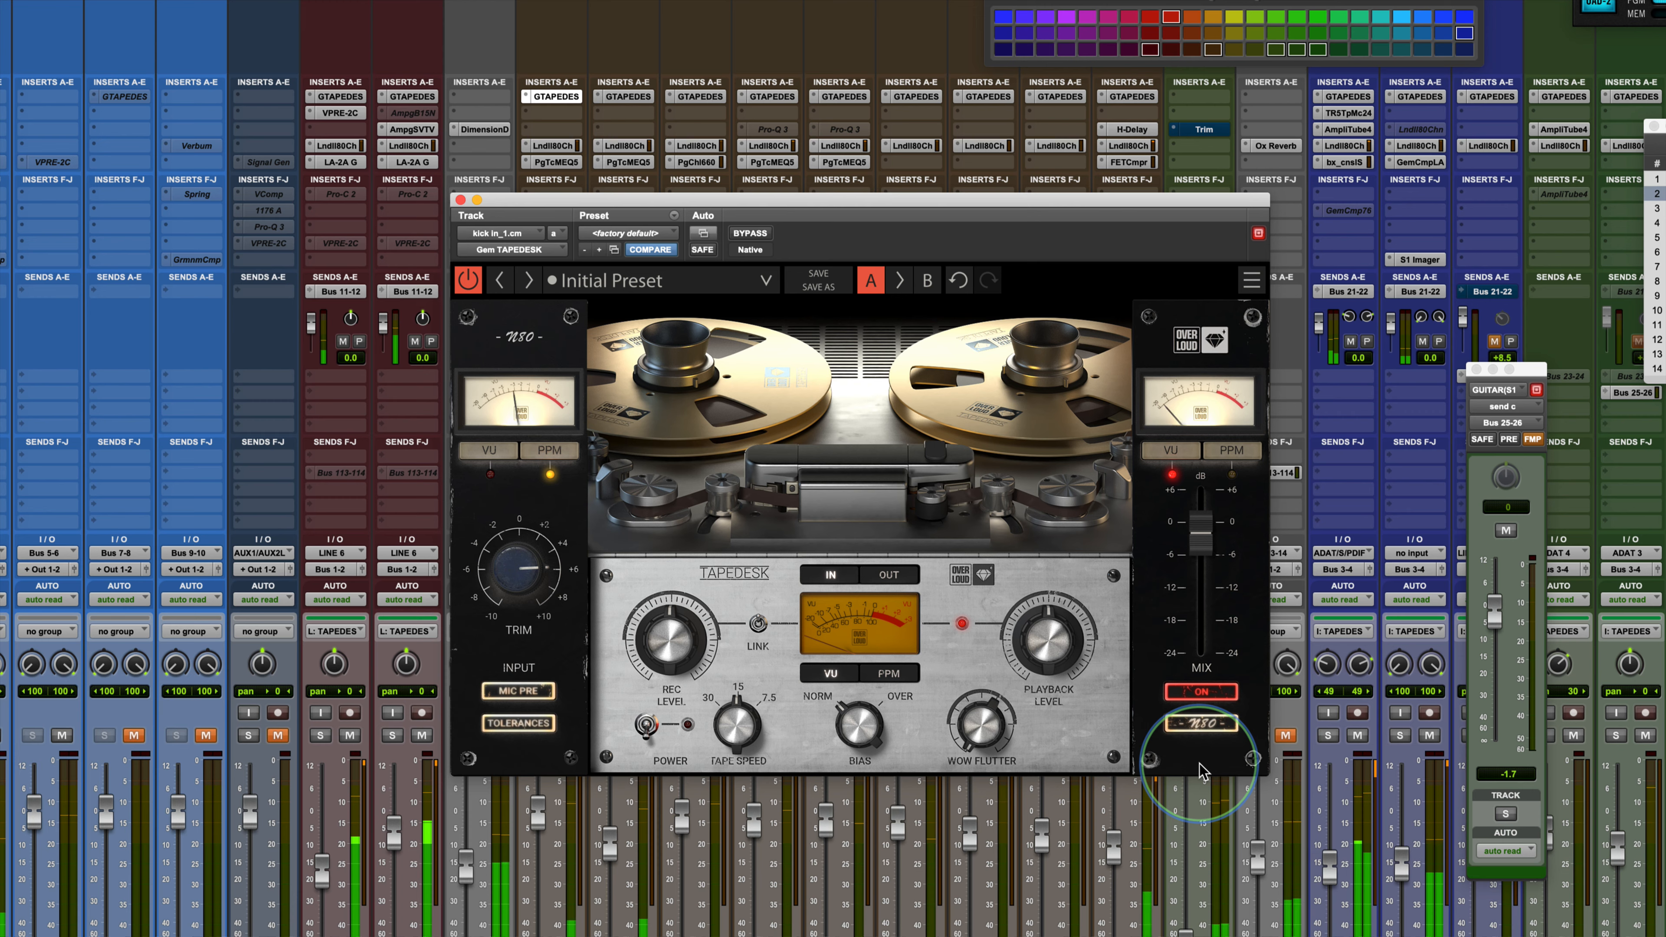
left_click(1201, 724)
left_click(1200, 786)
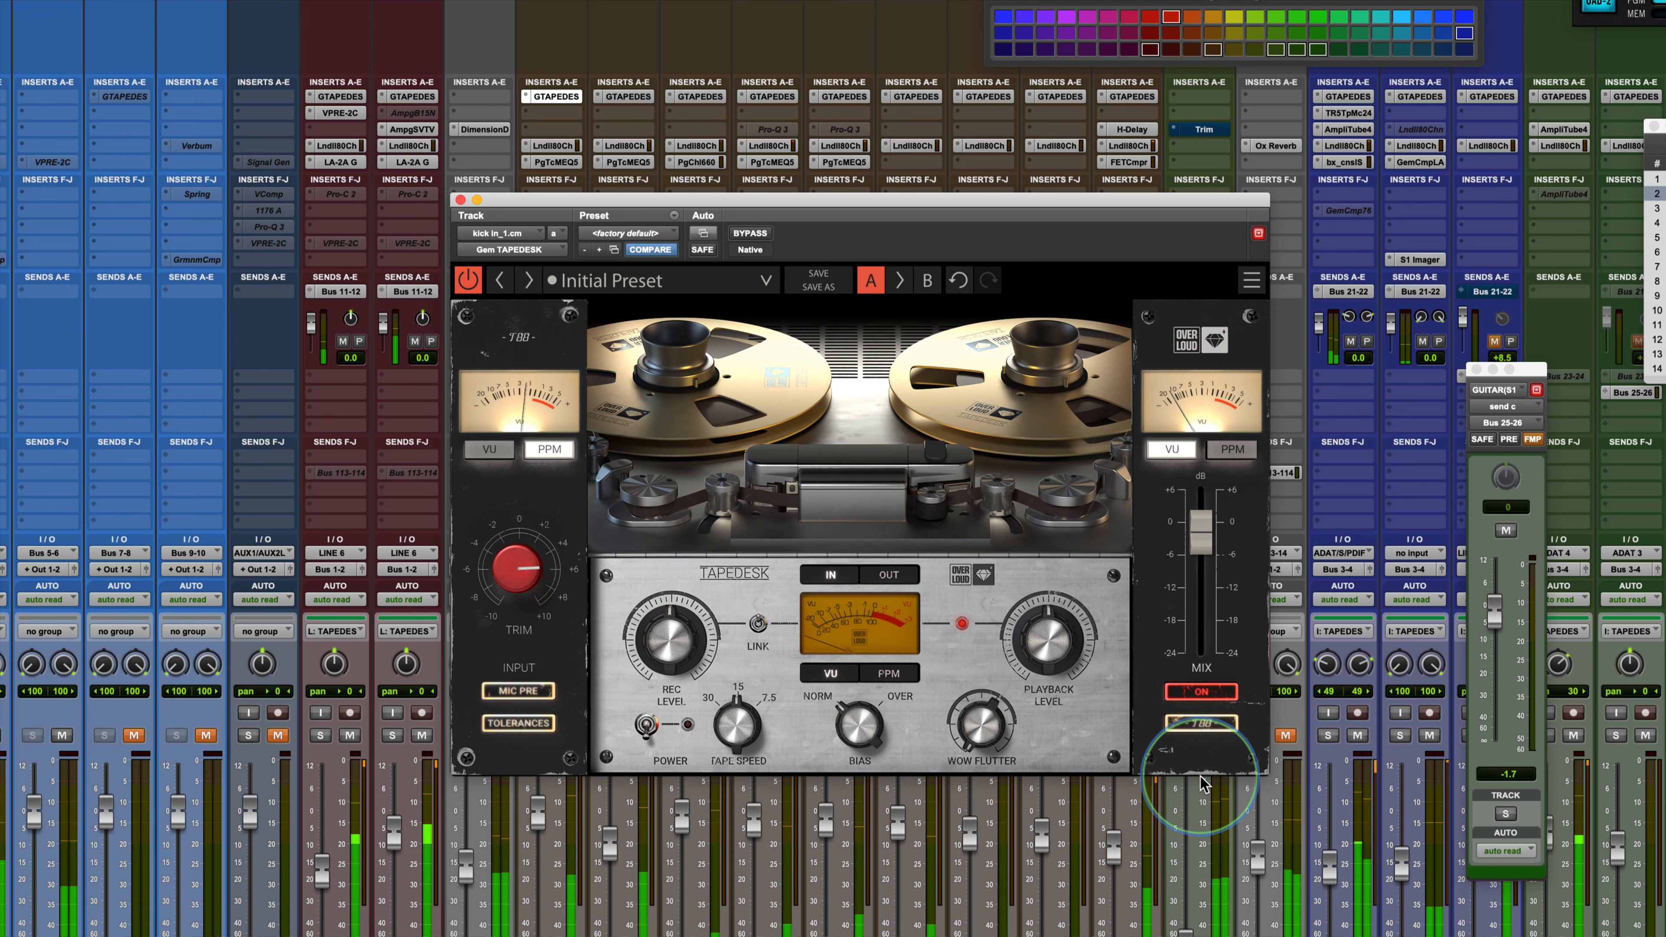
left_click(1204, 730)
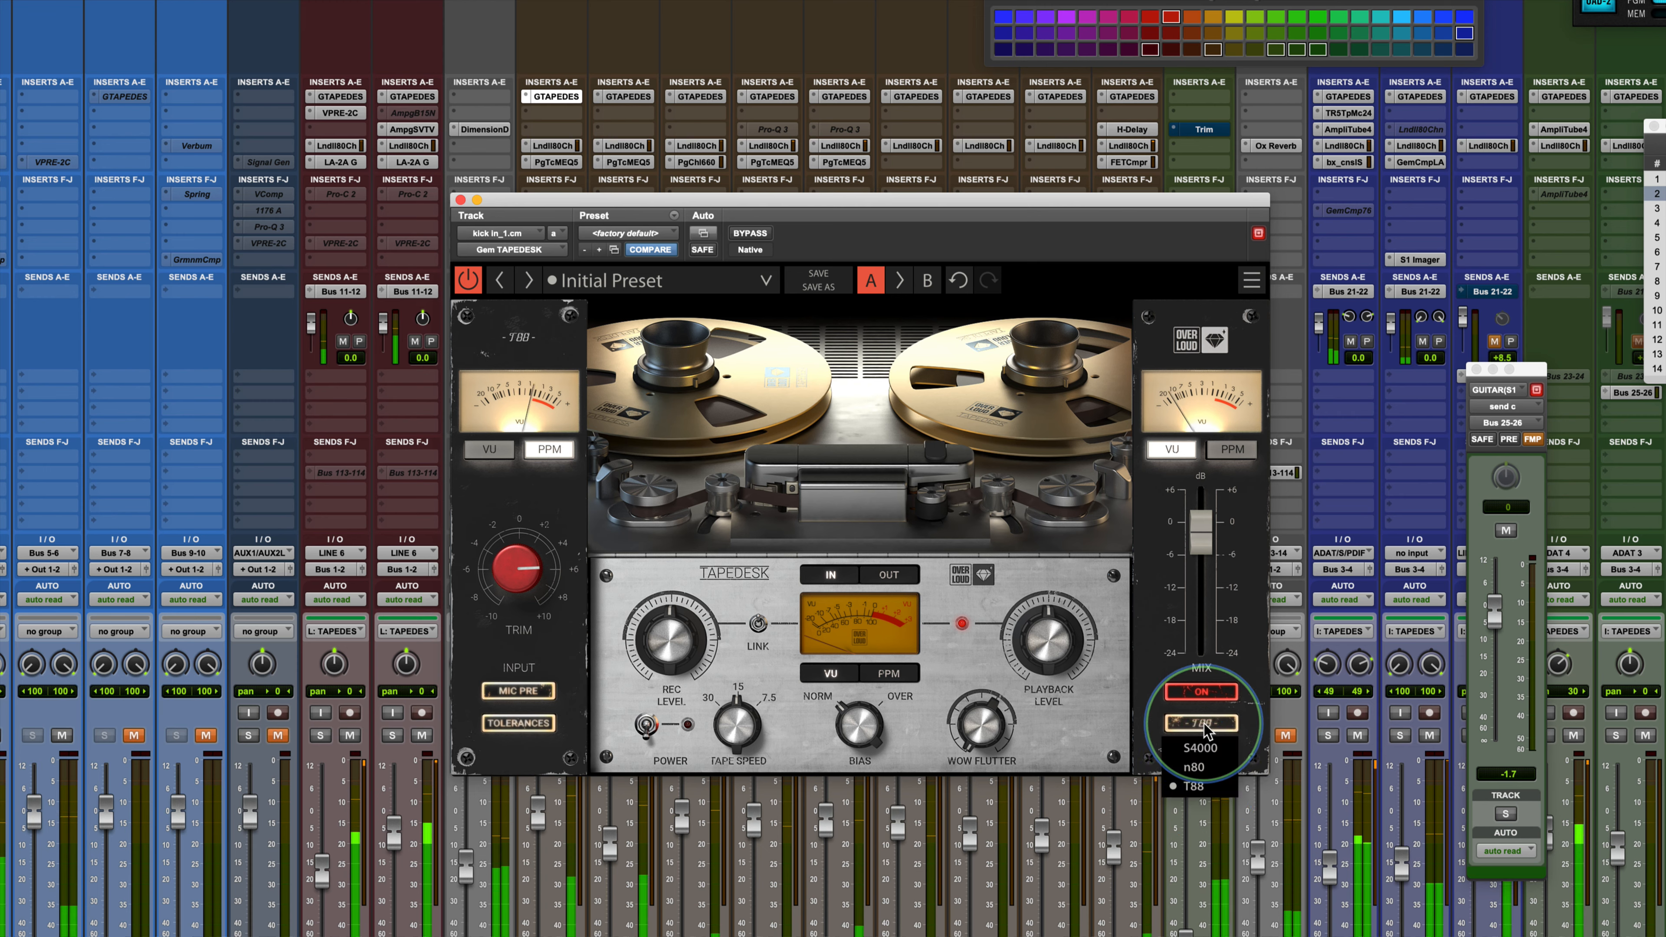
left_click(1211, 749)
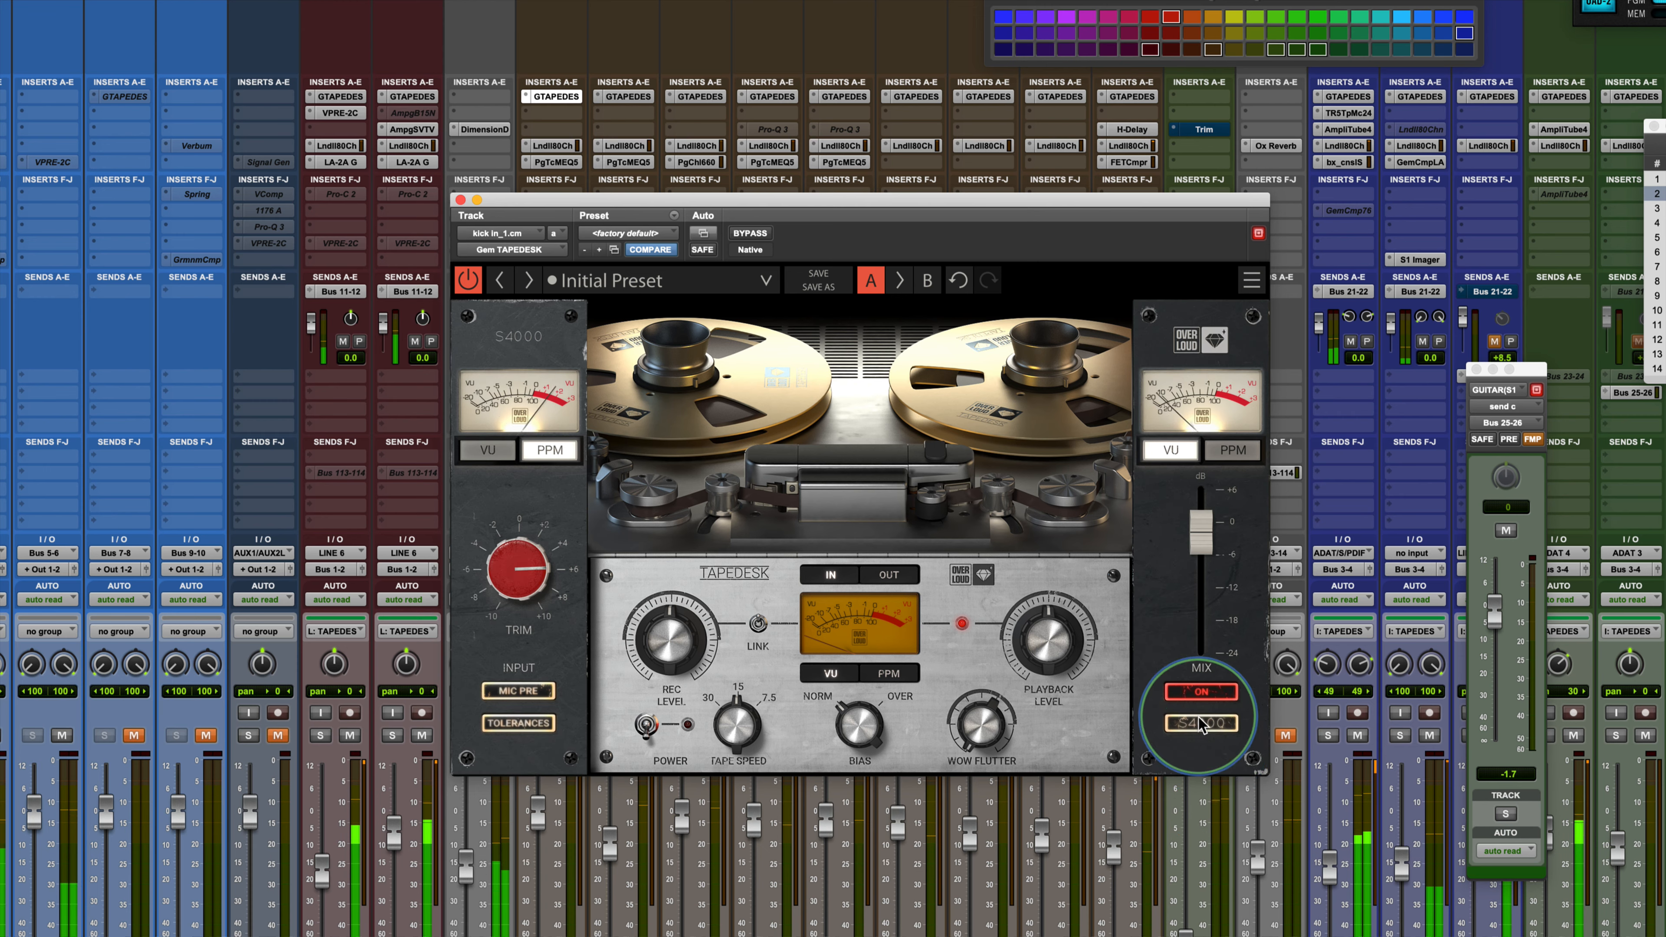
left_click(1200, 727)
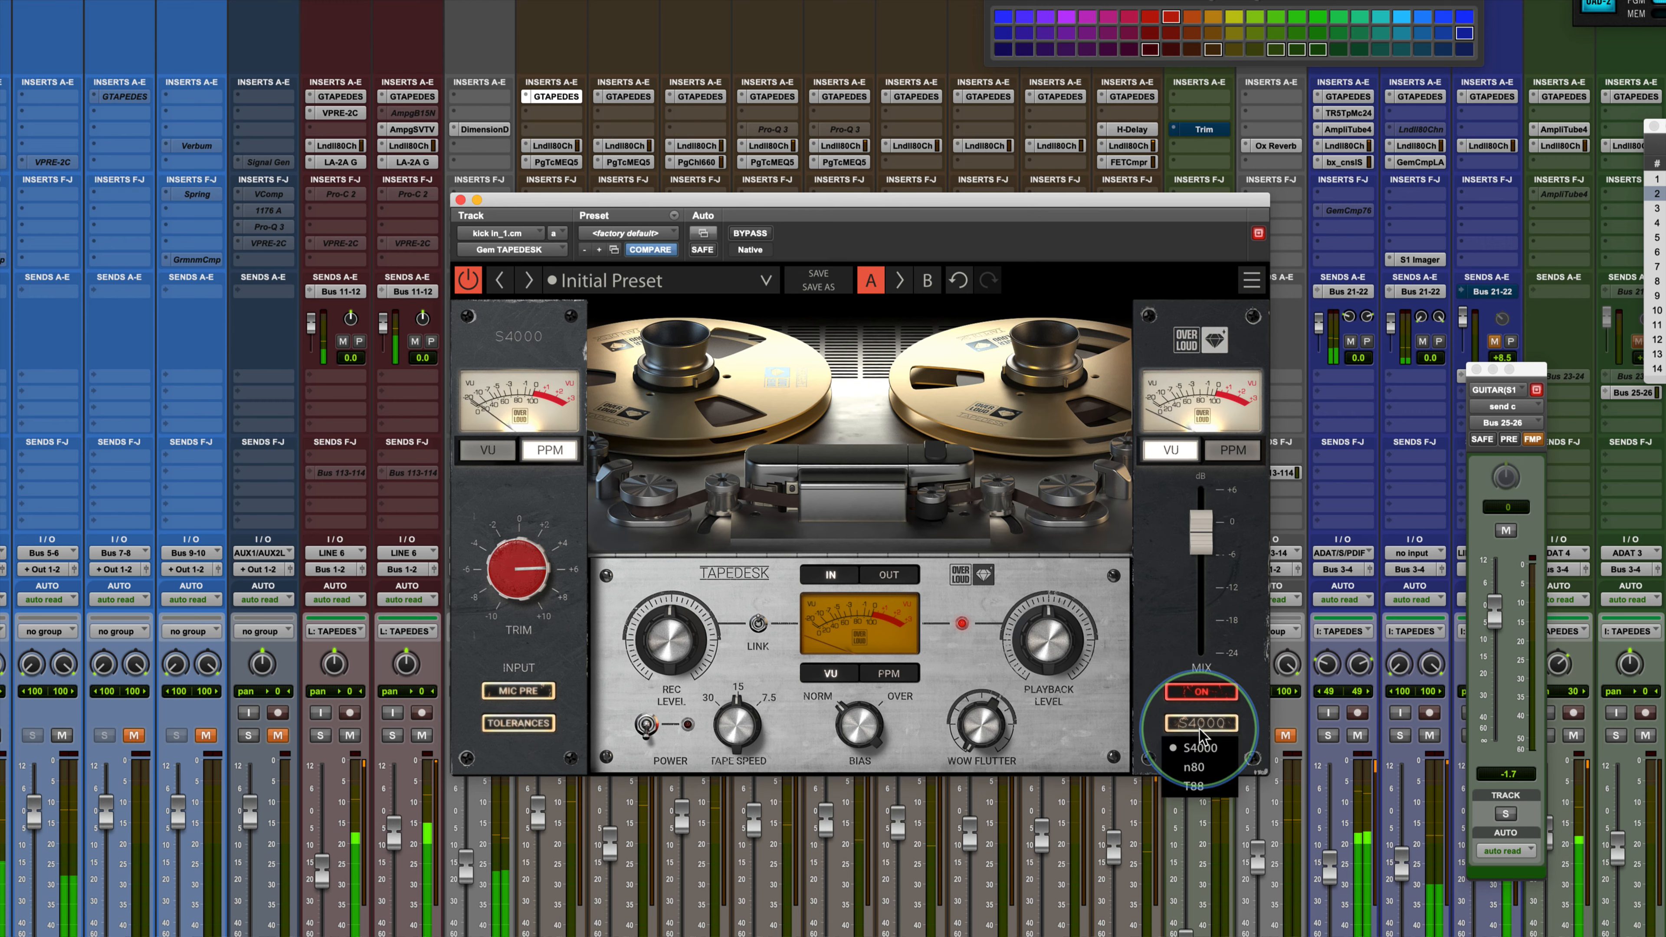
left_click(1194, 767)
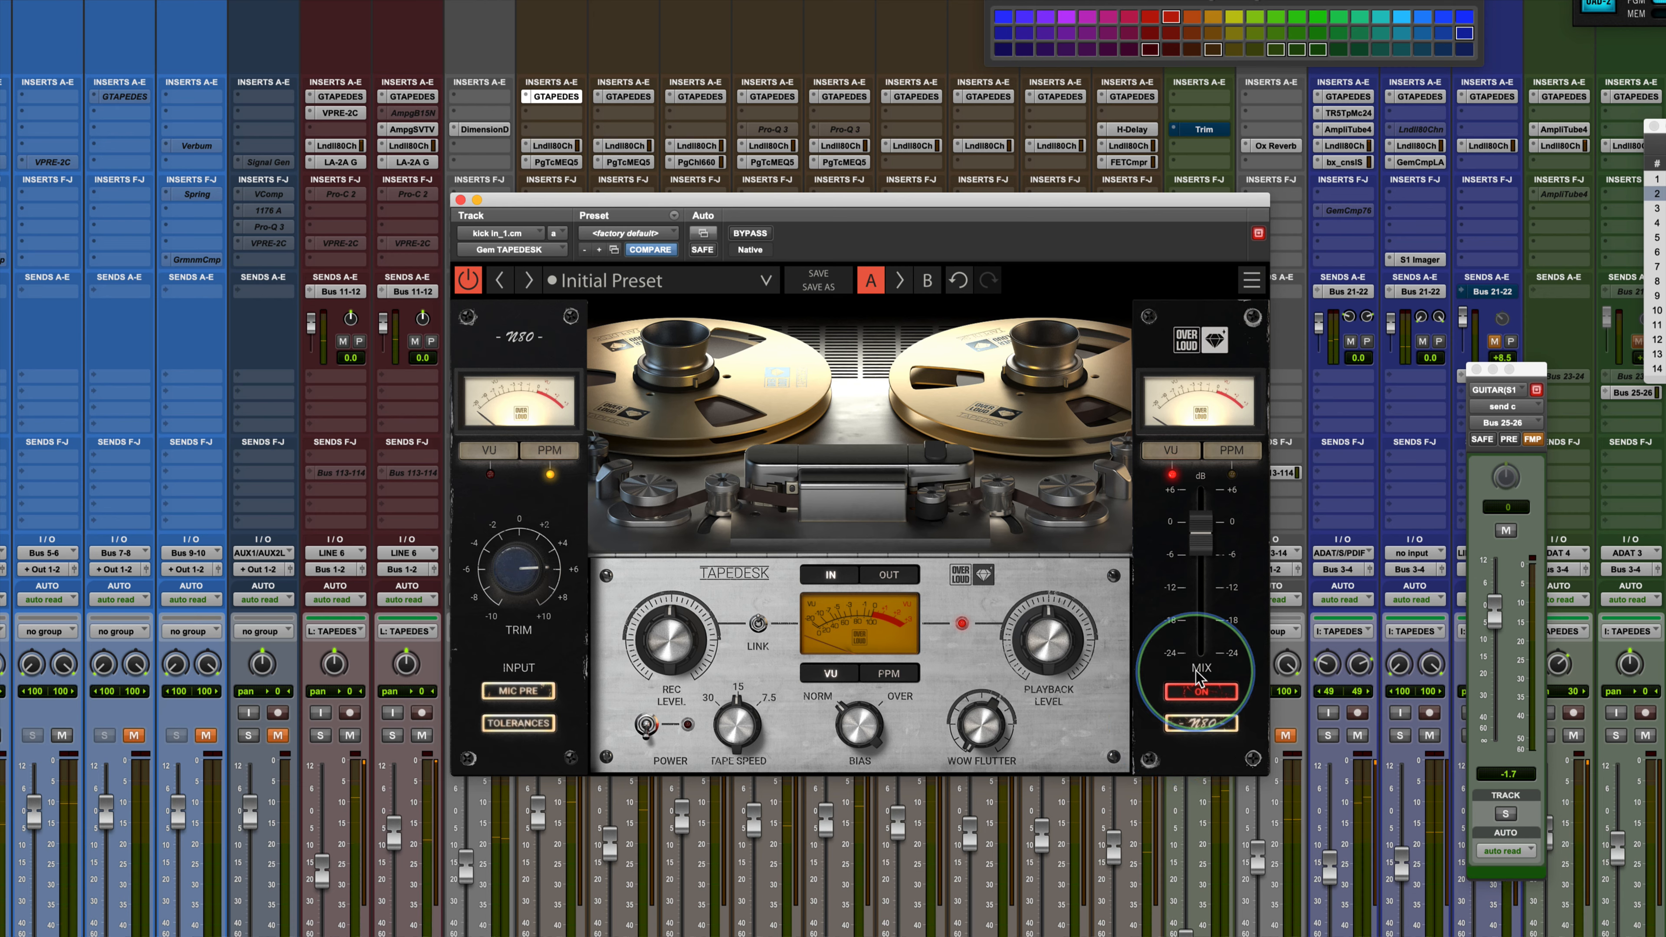
left_click(1200, 724)
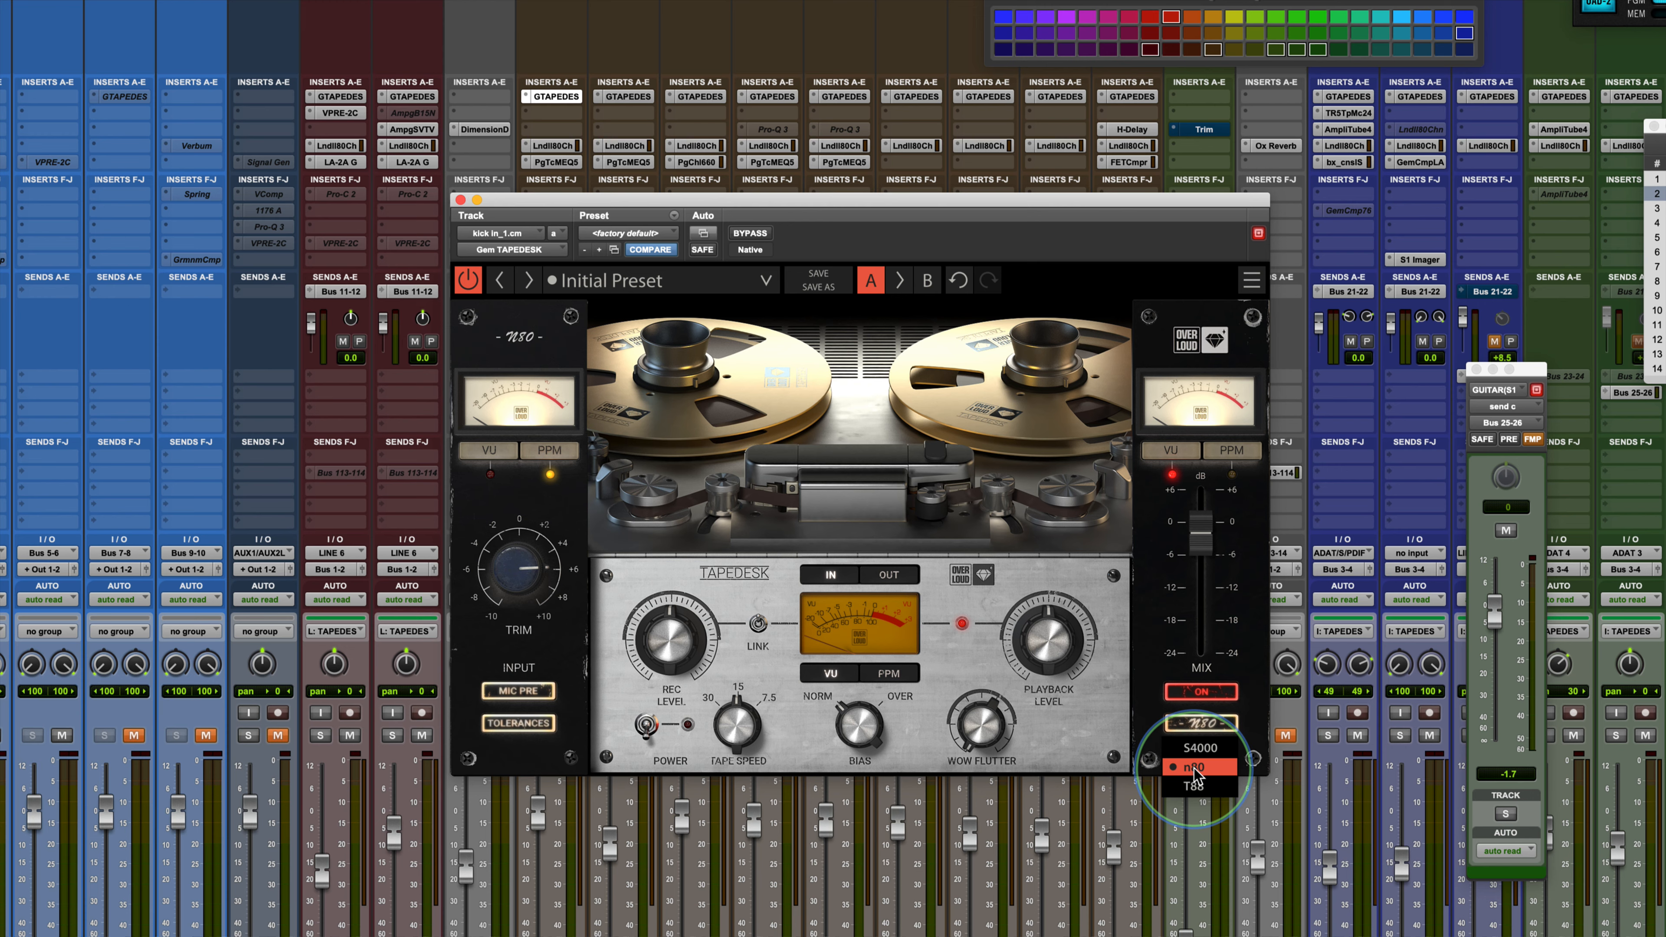
left_click(1194, 769)
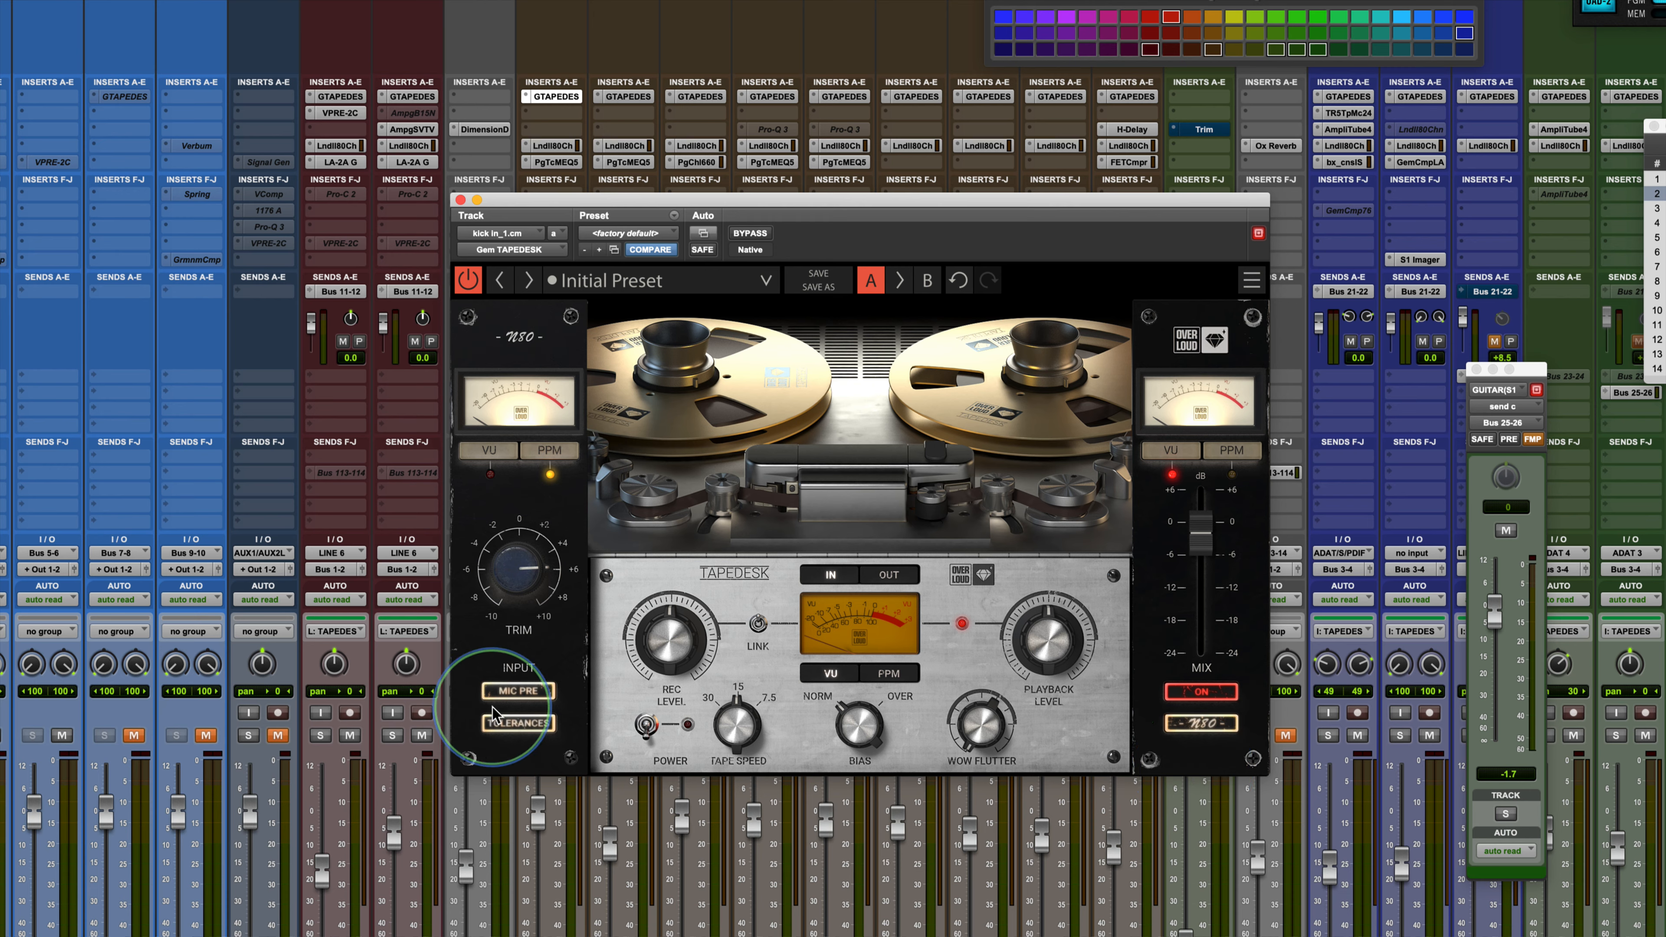
Step: Power on the tape machine, compare it off and on during playback, and adjust the tape speed
left_click(646, 725)
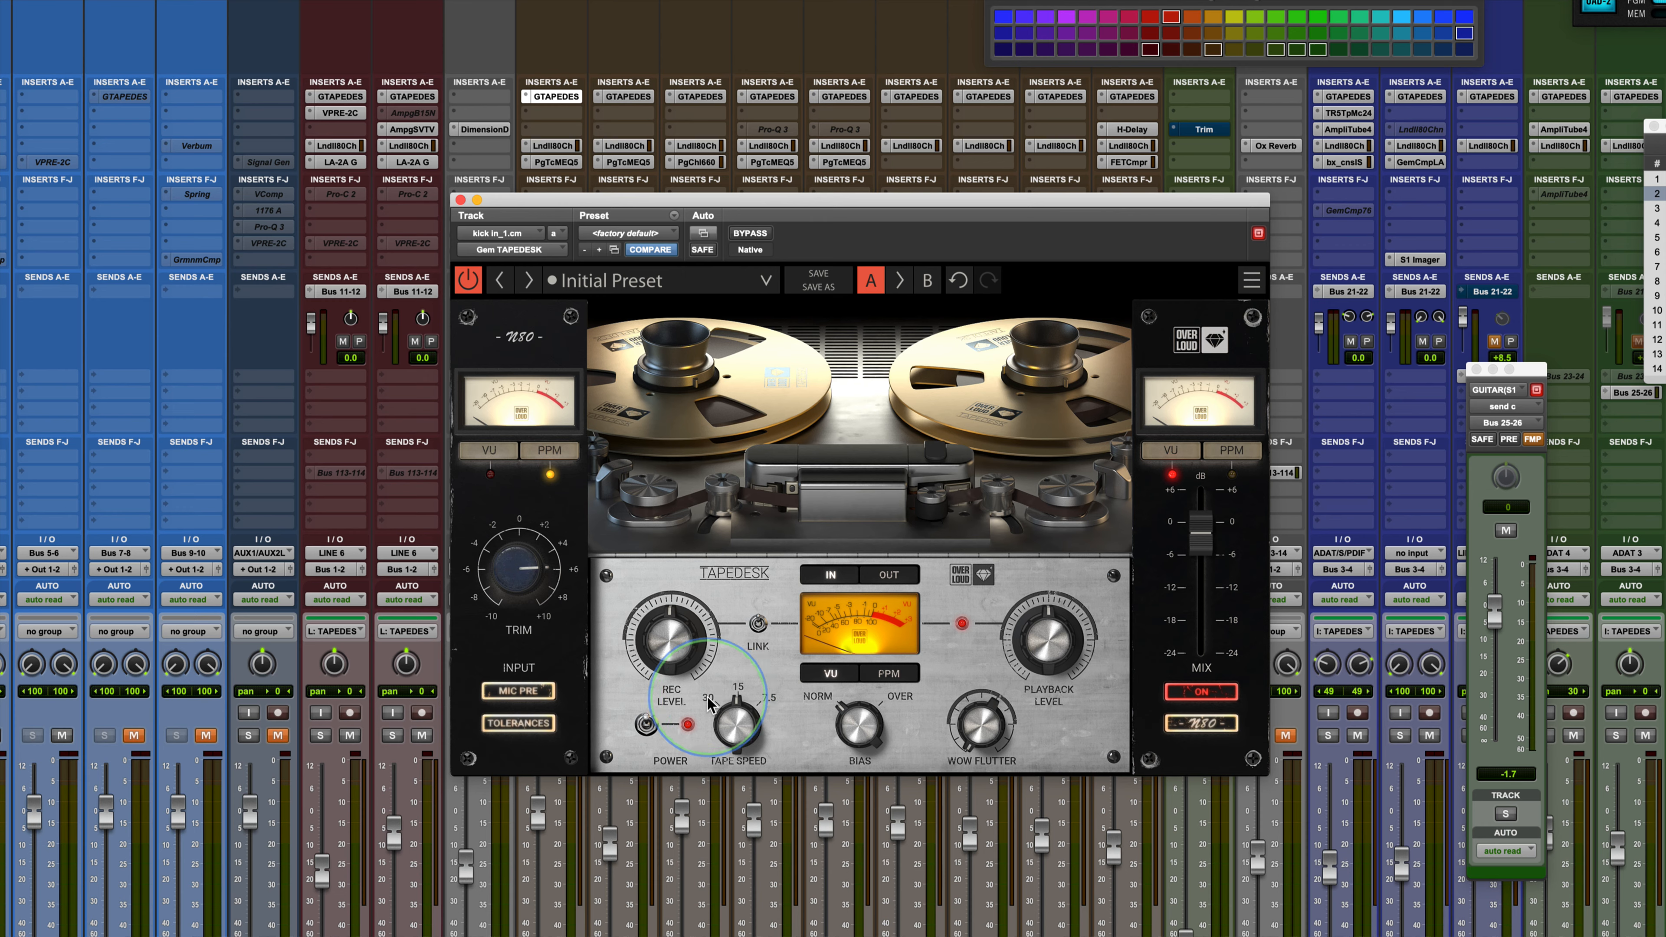
left_click(709, 703)
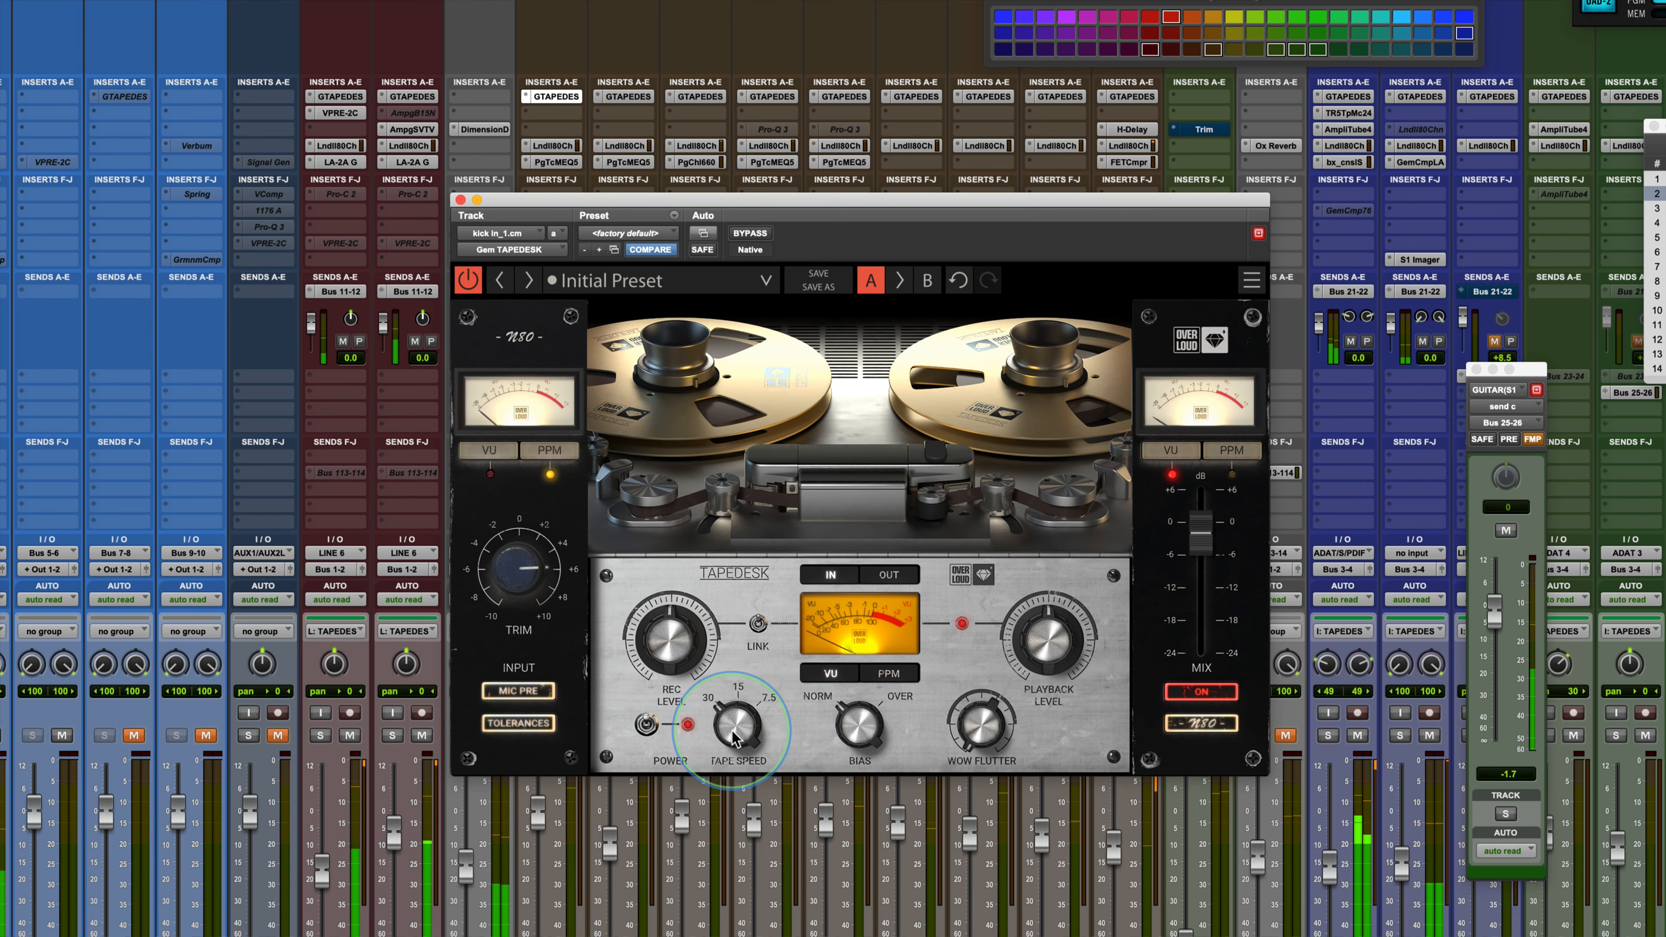
left_click(646, 726)
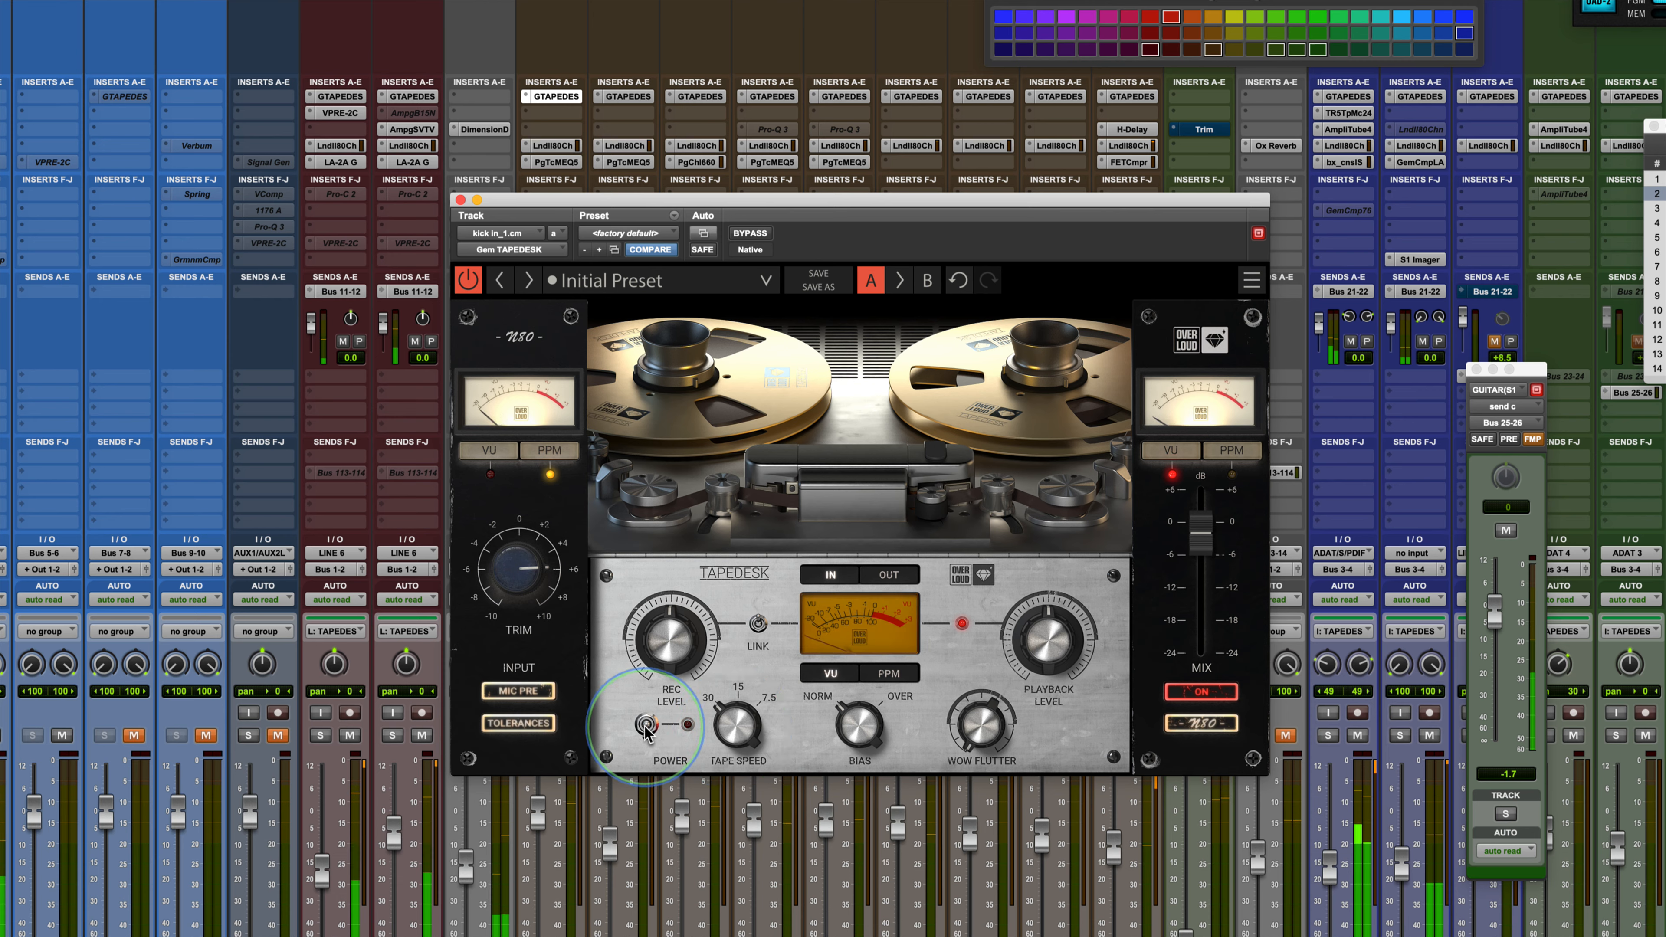
left_click(646, 726)
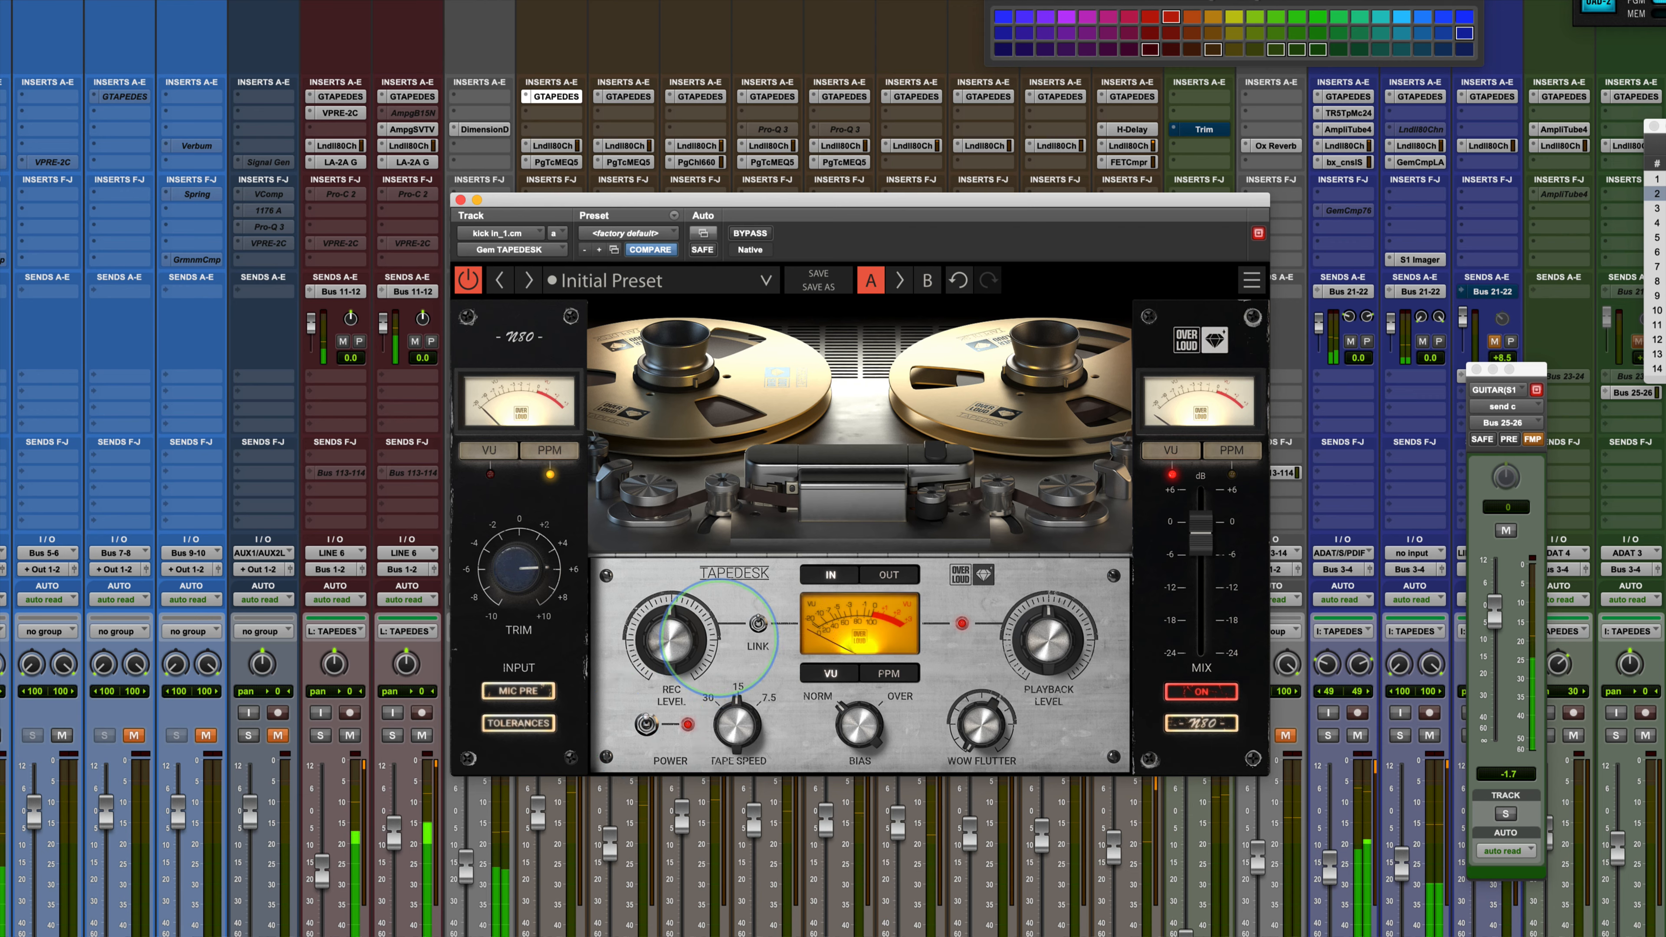
left_click_drag(738, 725, 736, 560)
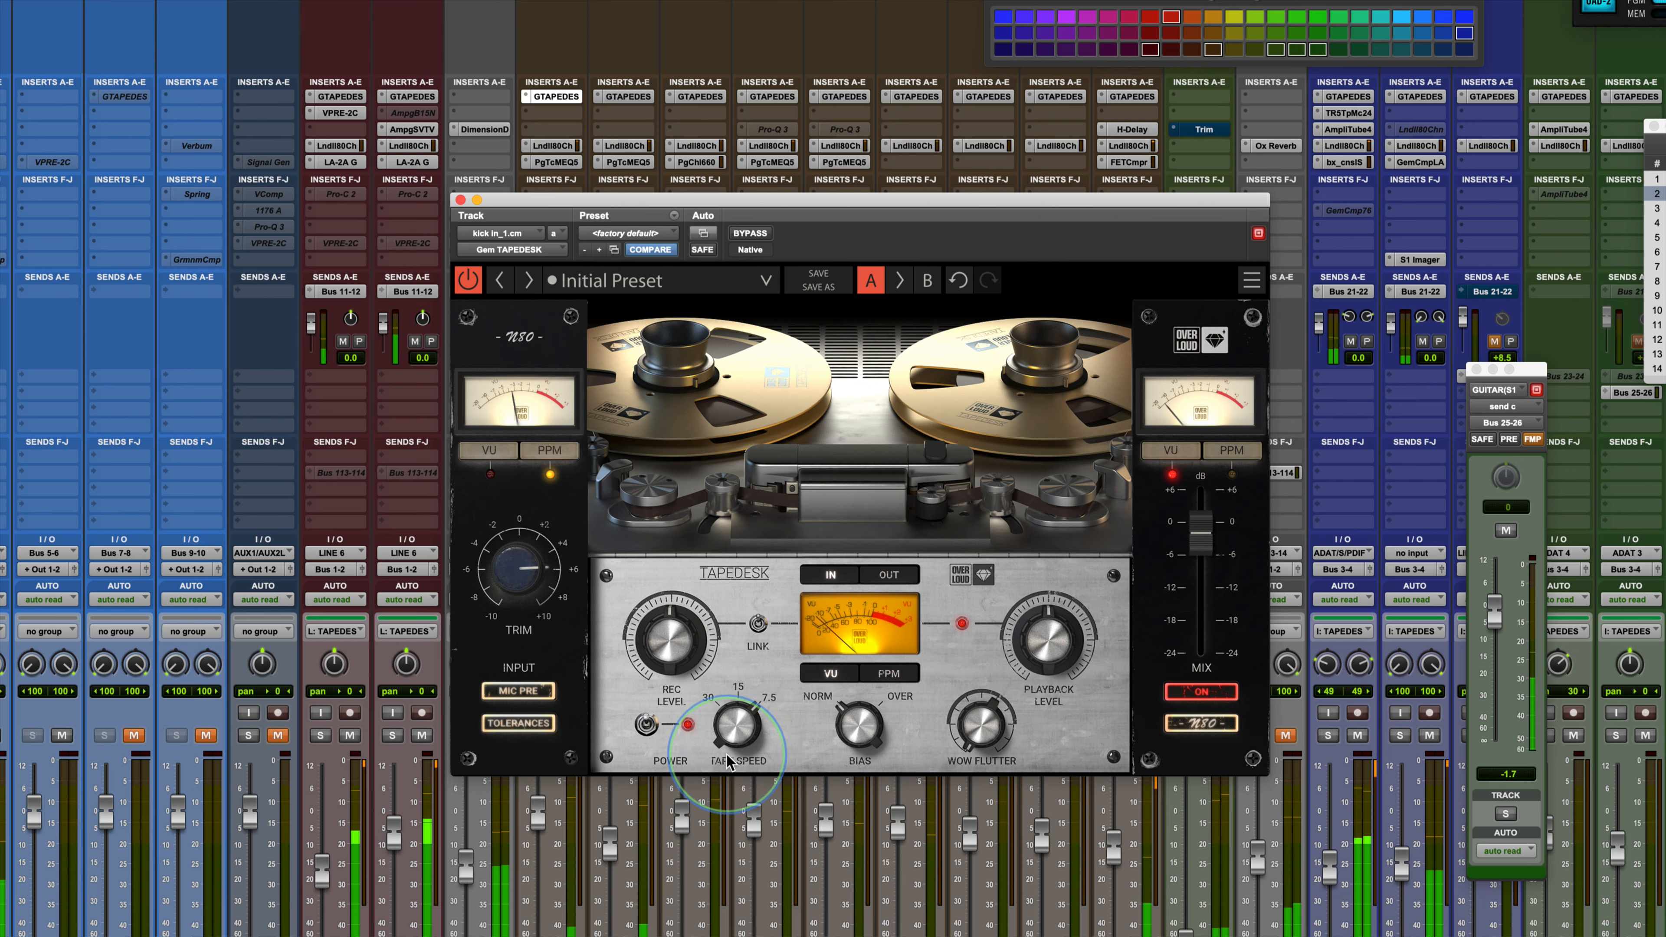
Step: Compare the mix with the tape machine powered off and on at the adjusted tape speed, leaving it on
left_click(646, 725)
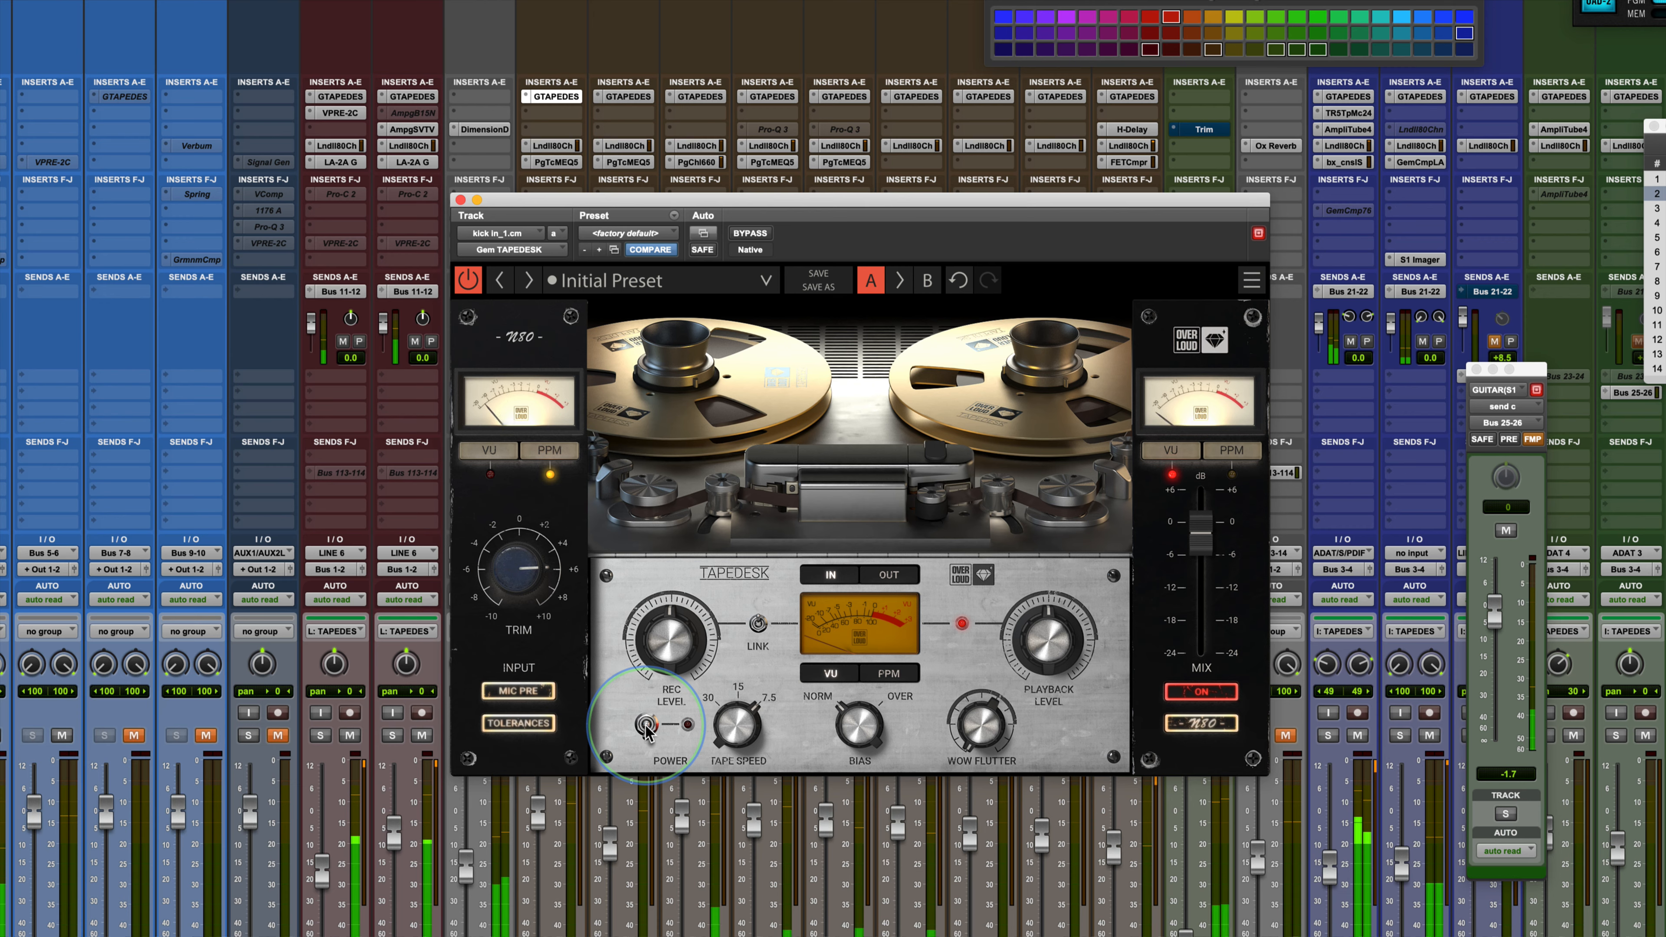
left_click(646, 726)
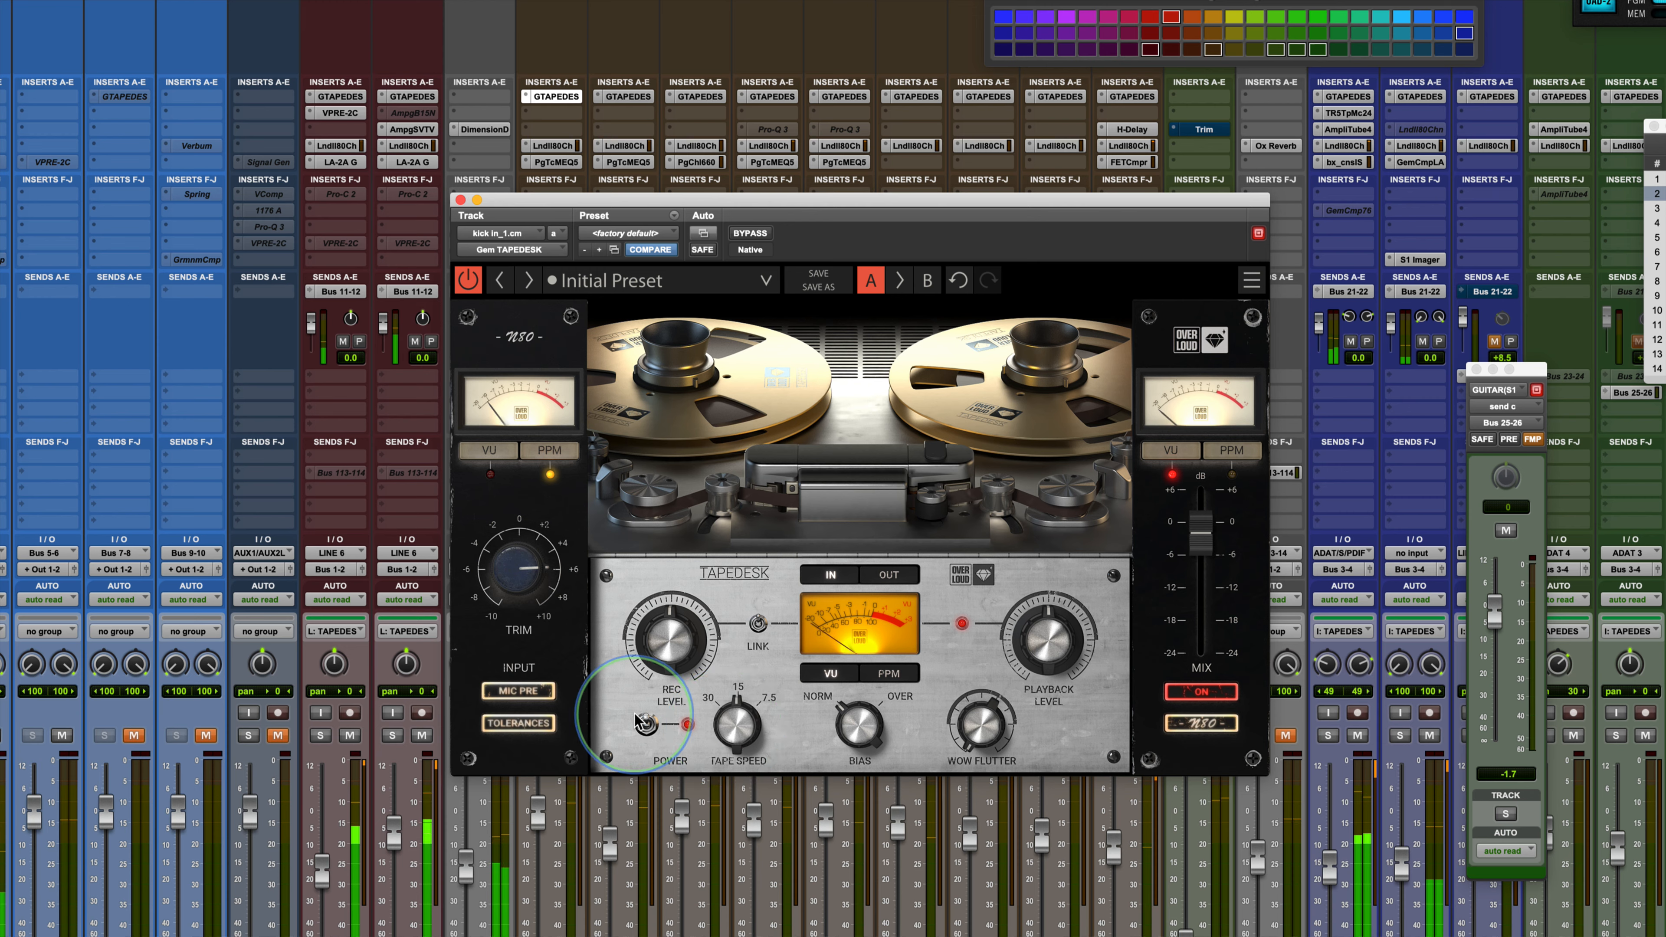
left_click(646, 725)
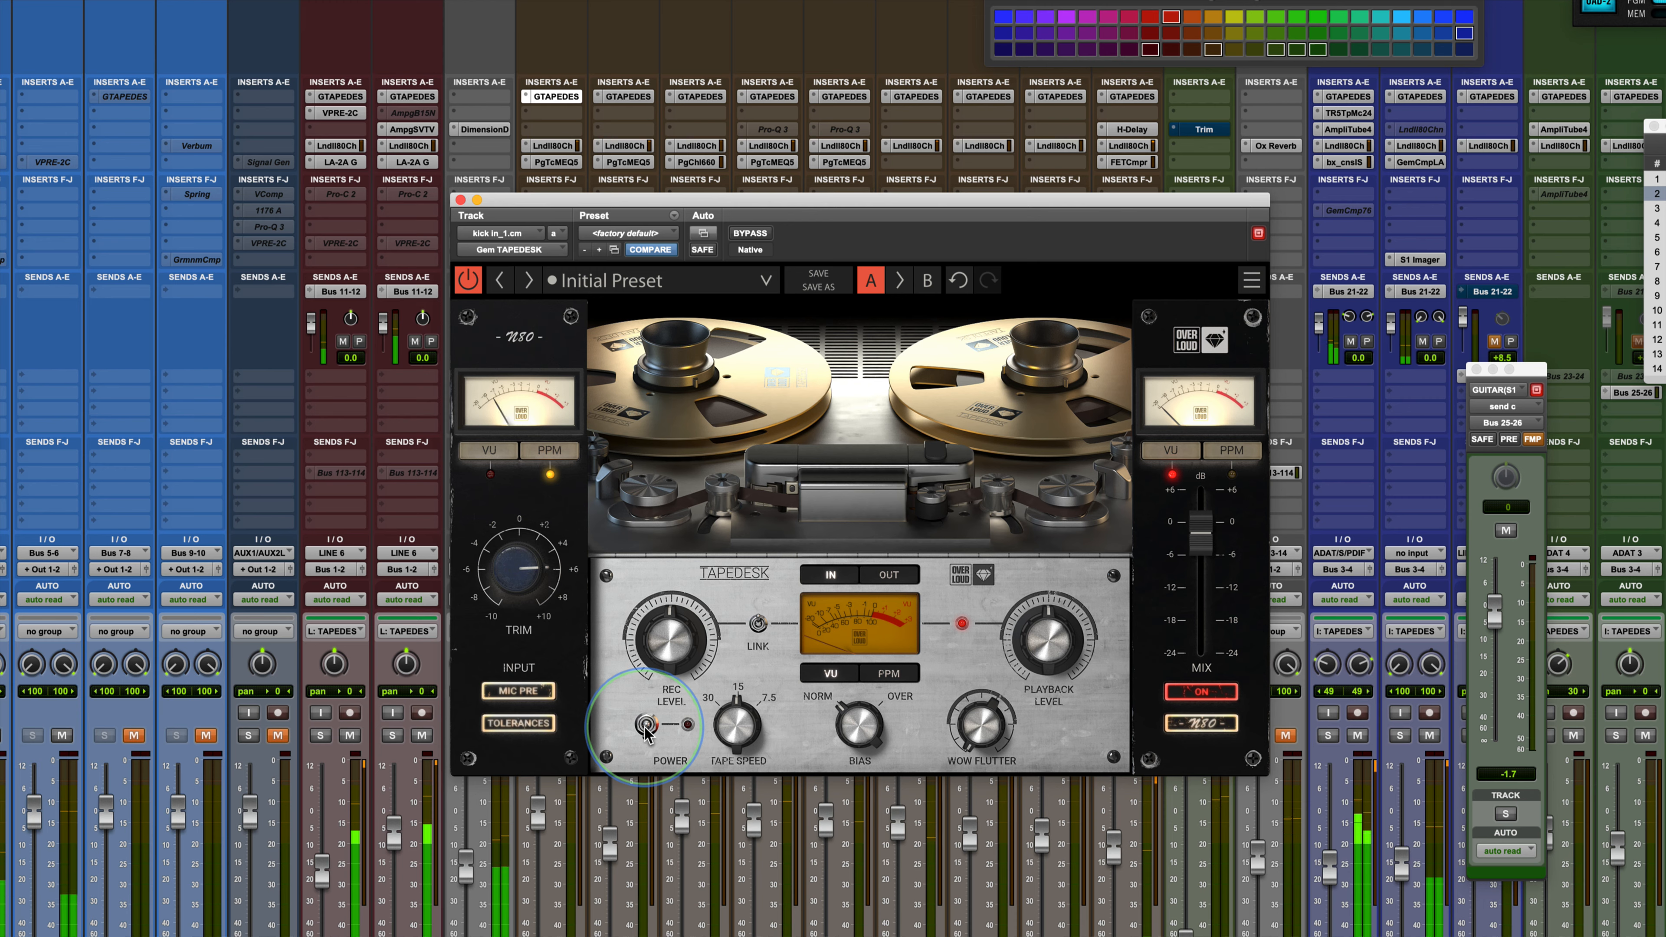
left_click(646, 725)
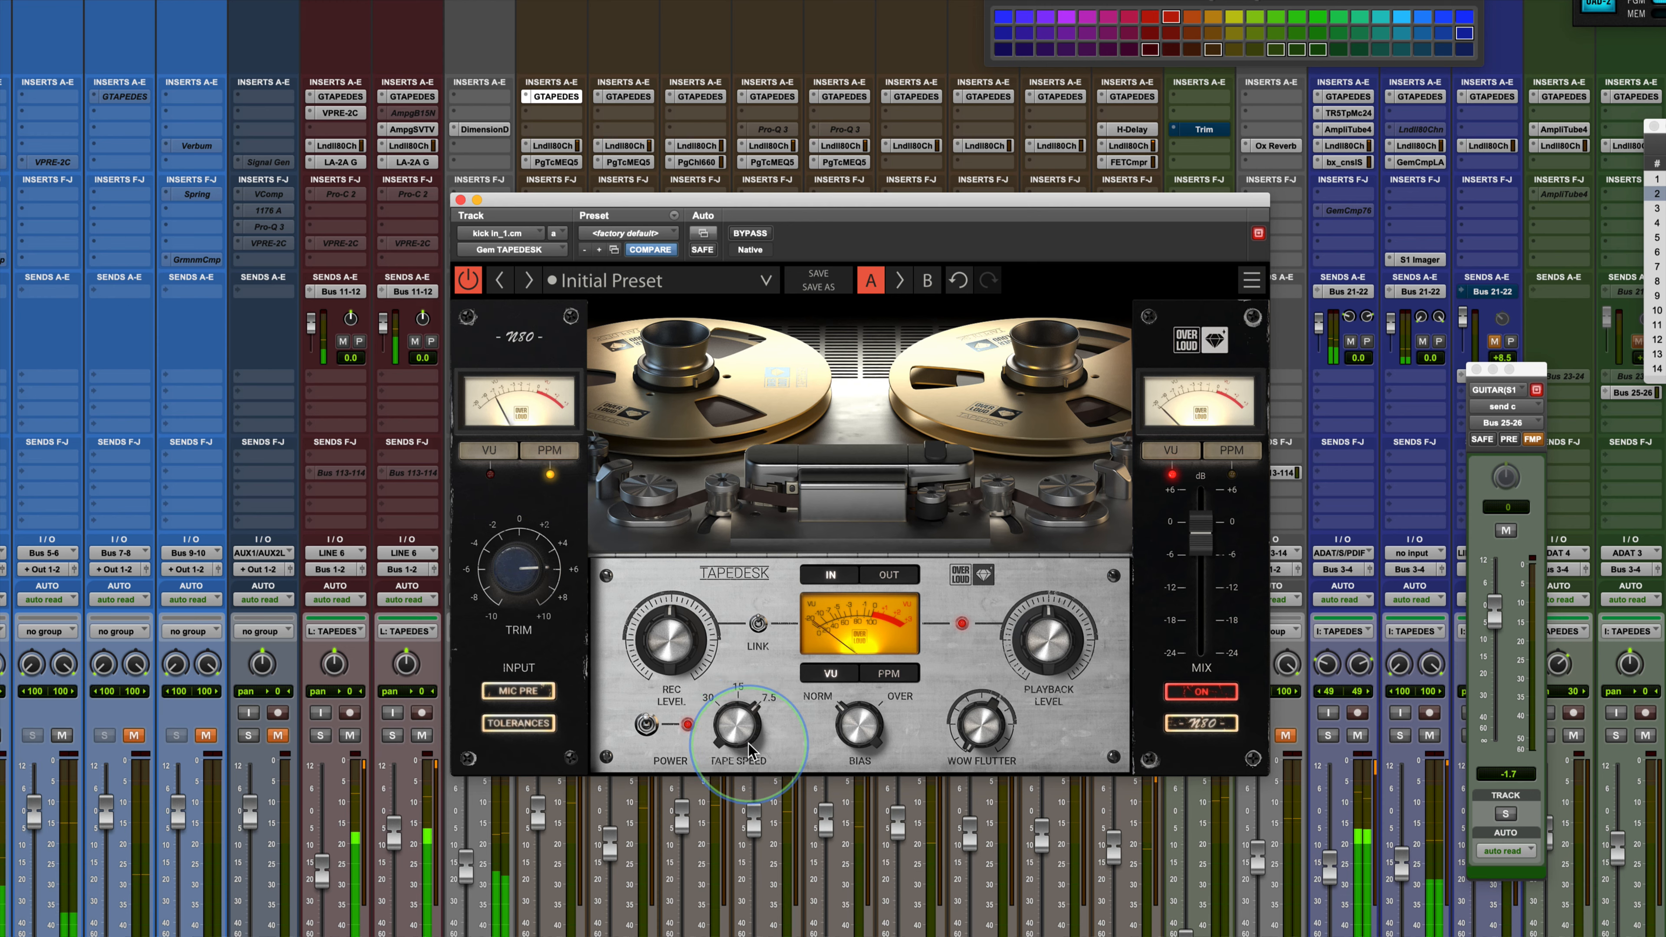
left_click(646, 725)
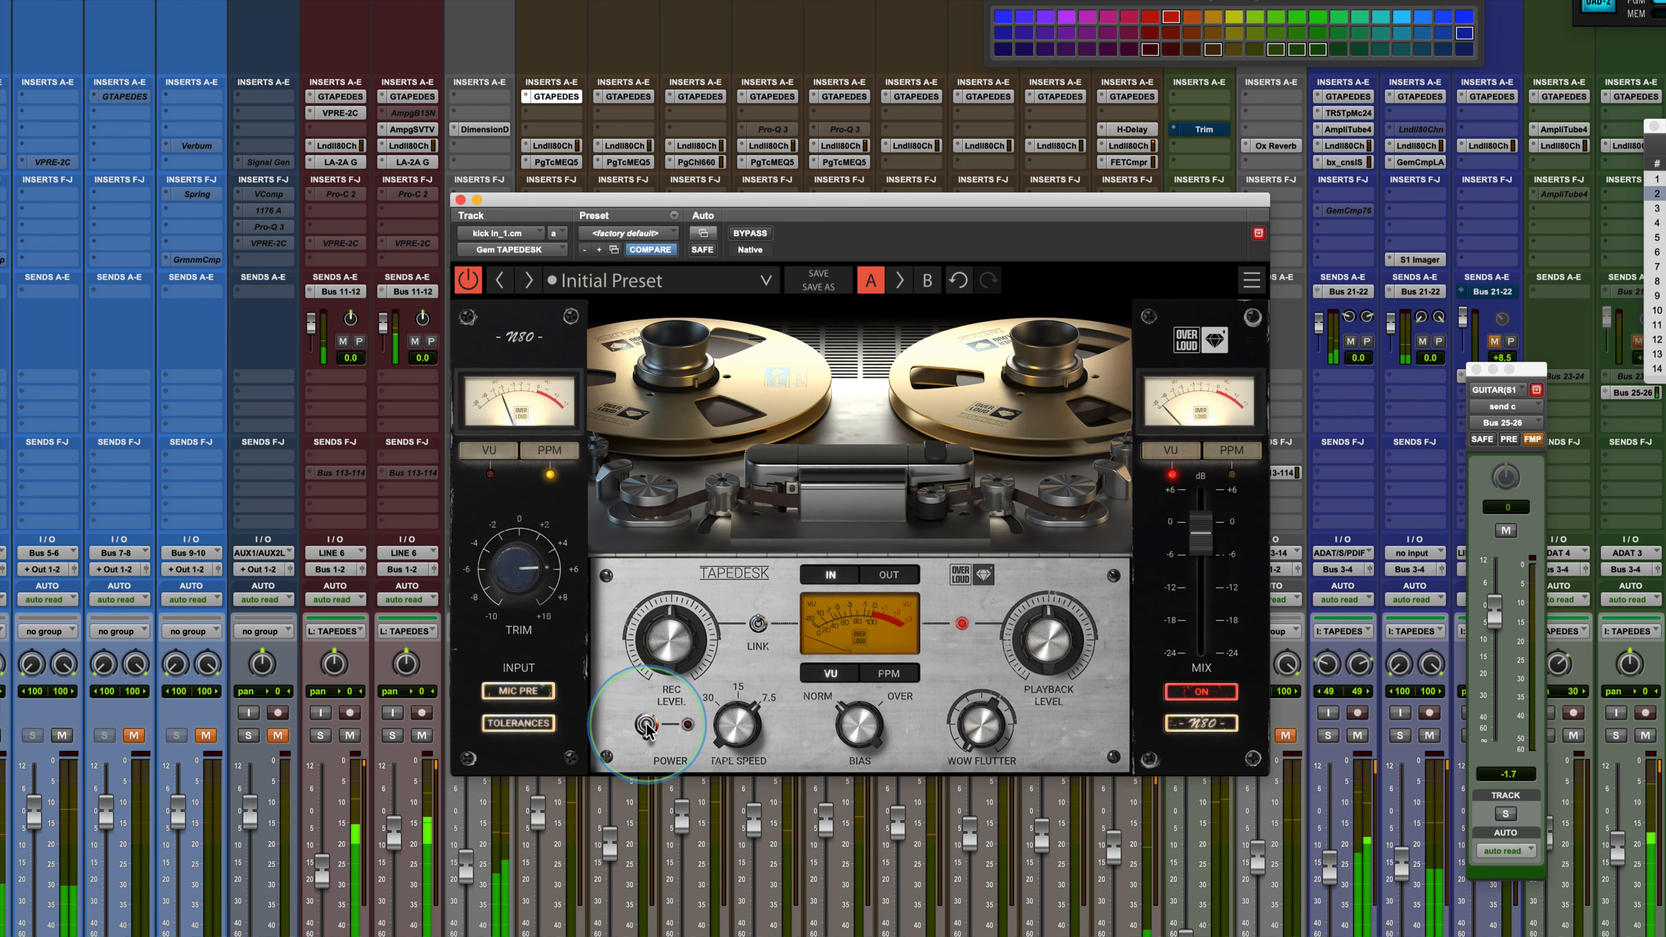
left_click(646, 725)
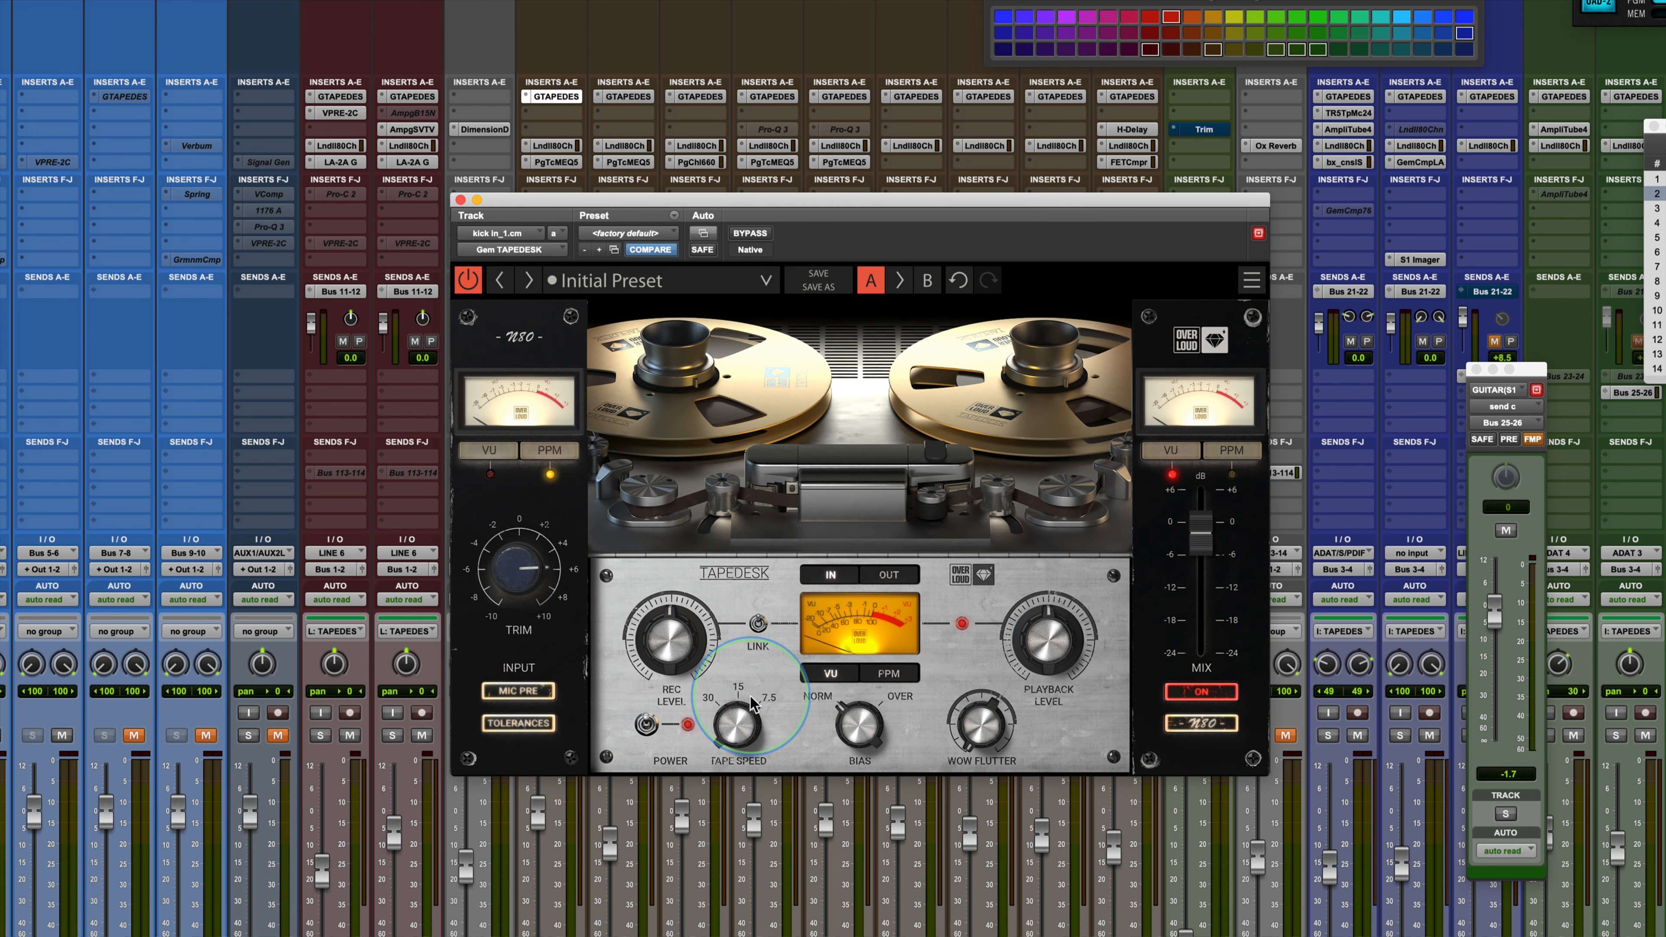
Step: Set slot B's console model to S4000 and compare it with slot A's n80 during playback, ending on slot A
left_click(1211, 727)
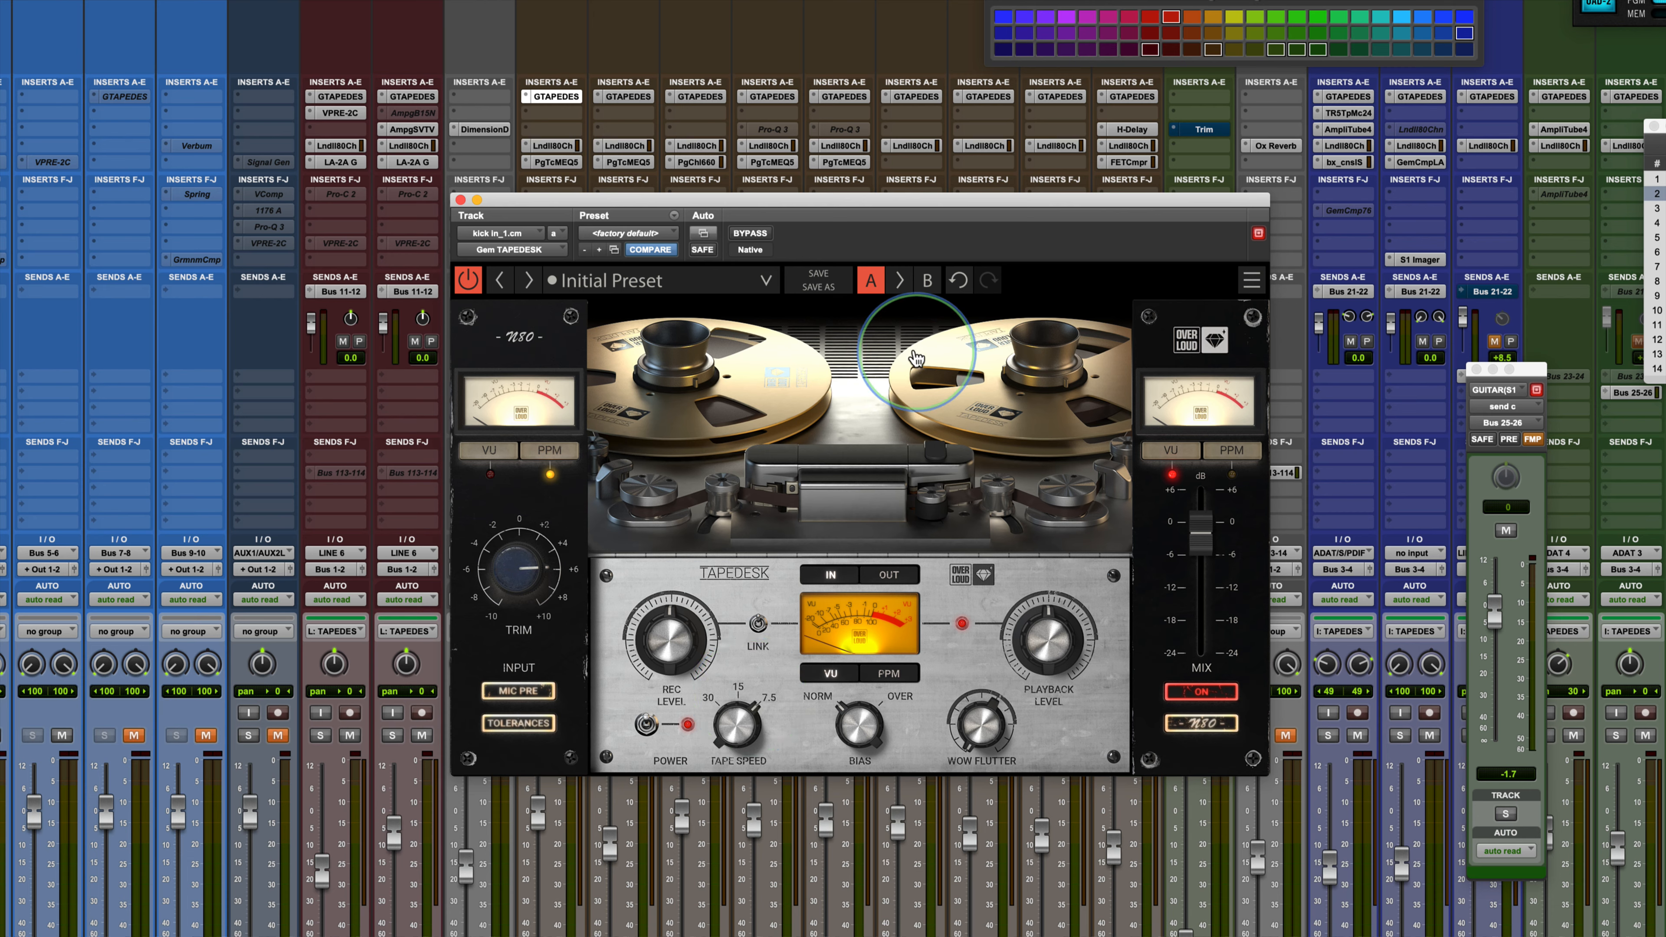
left_click(927, 282)
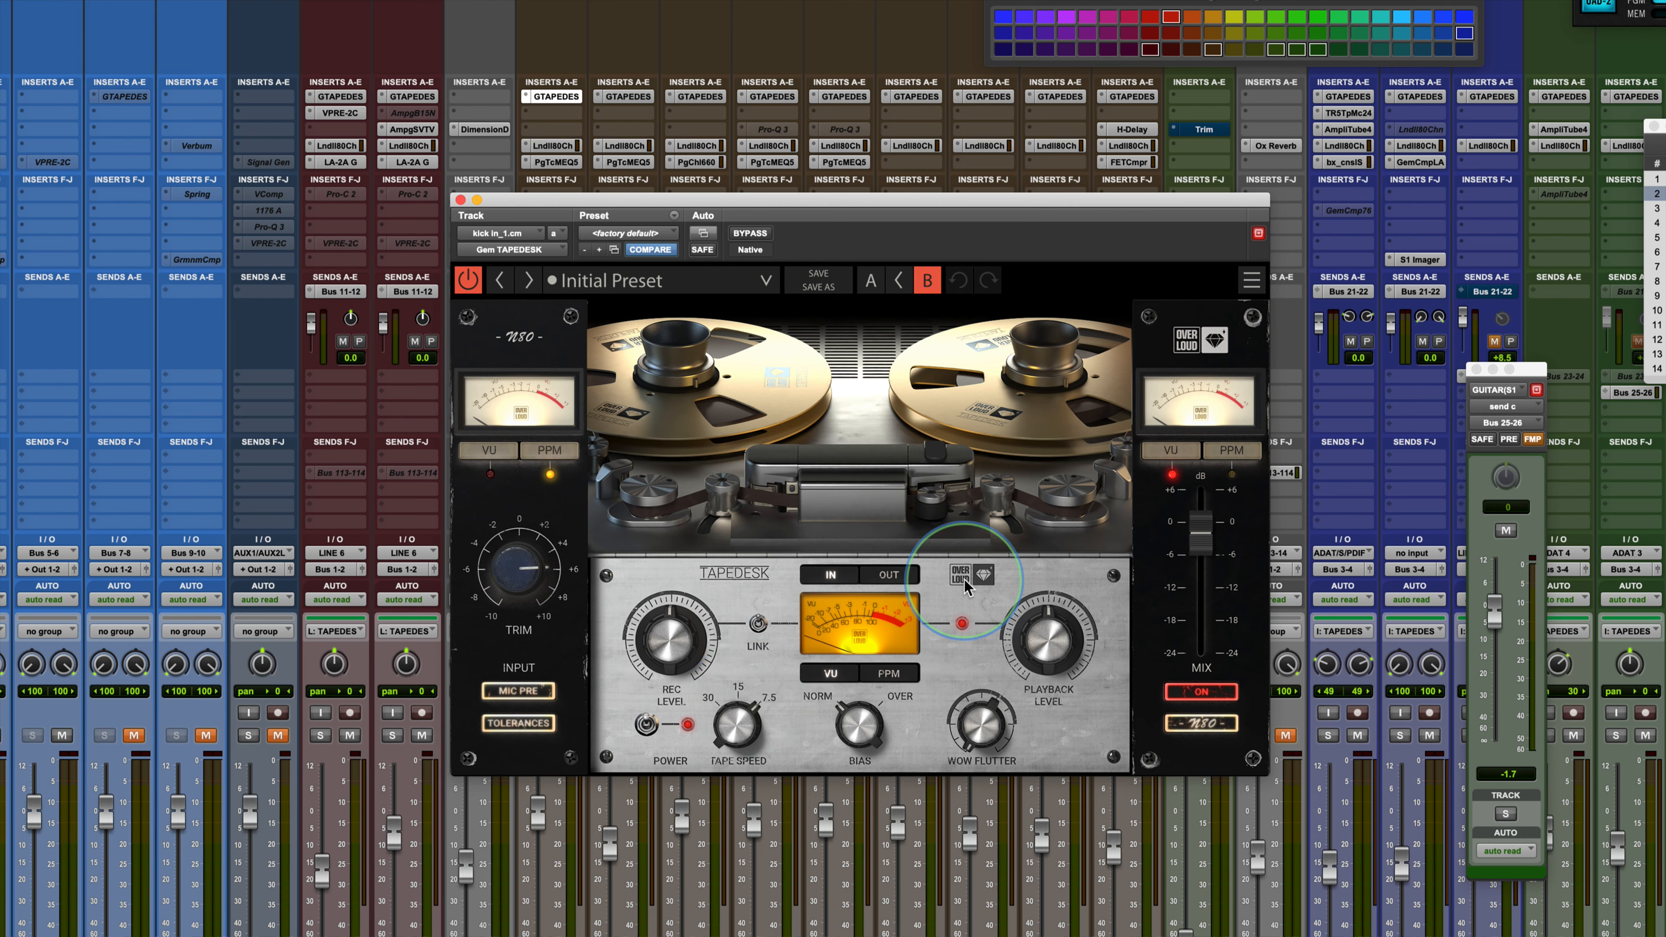
left_click(1205, 725)
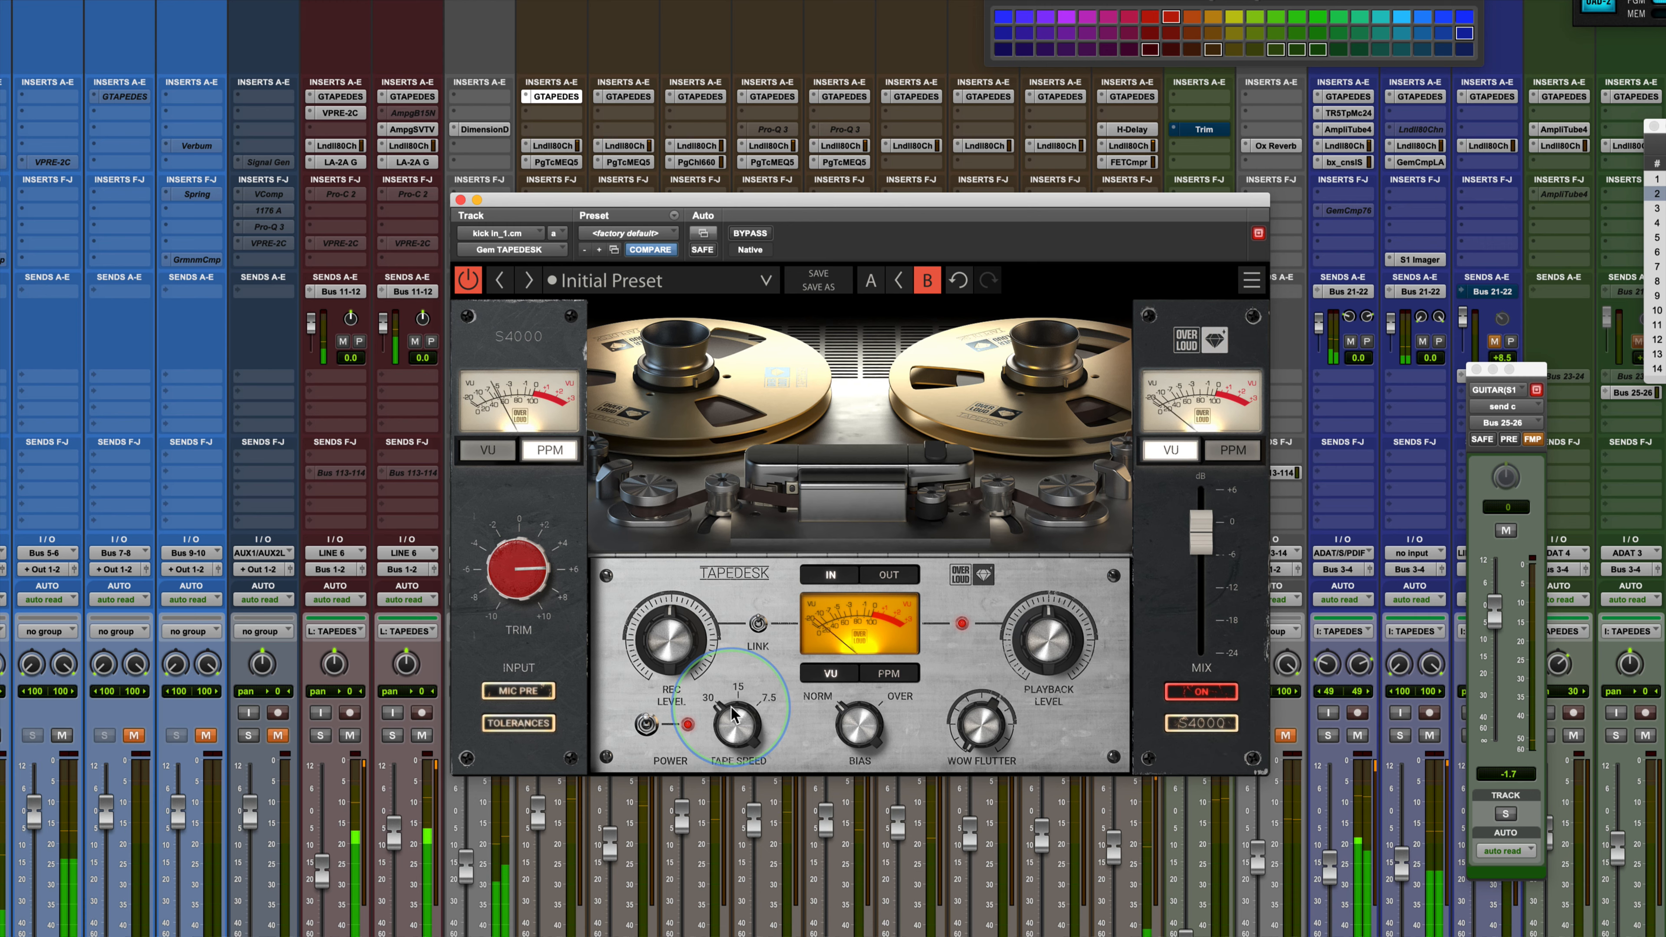
left_click(871, 284)
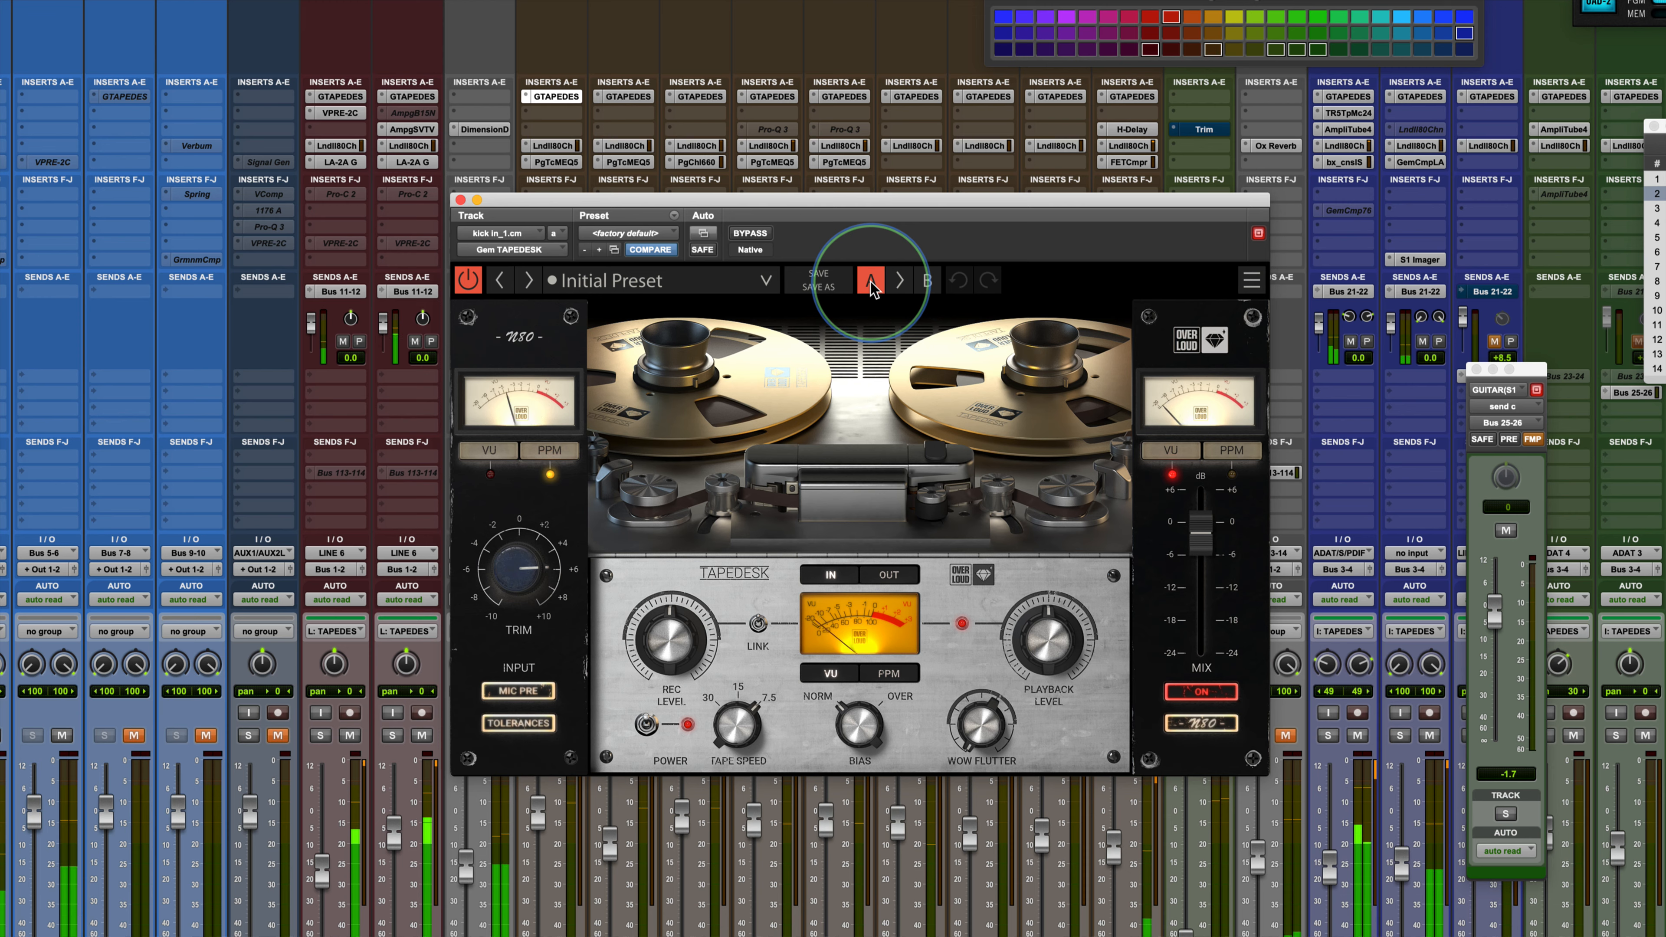
left_click(928, 283)
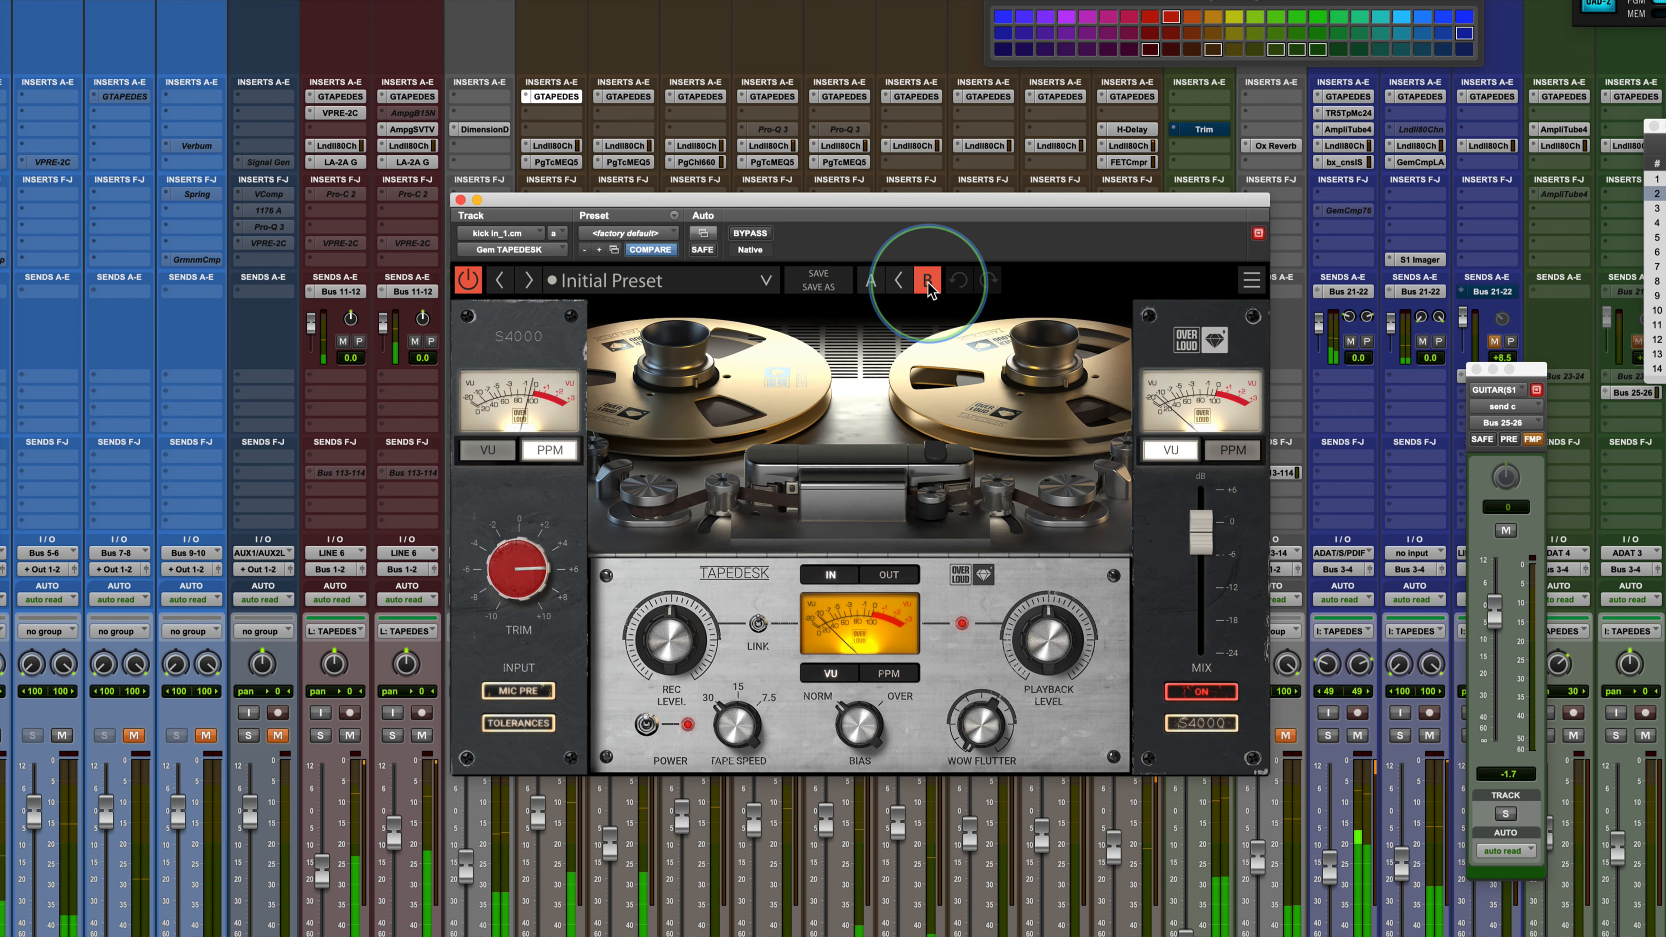
left_click(872, 282)
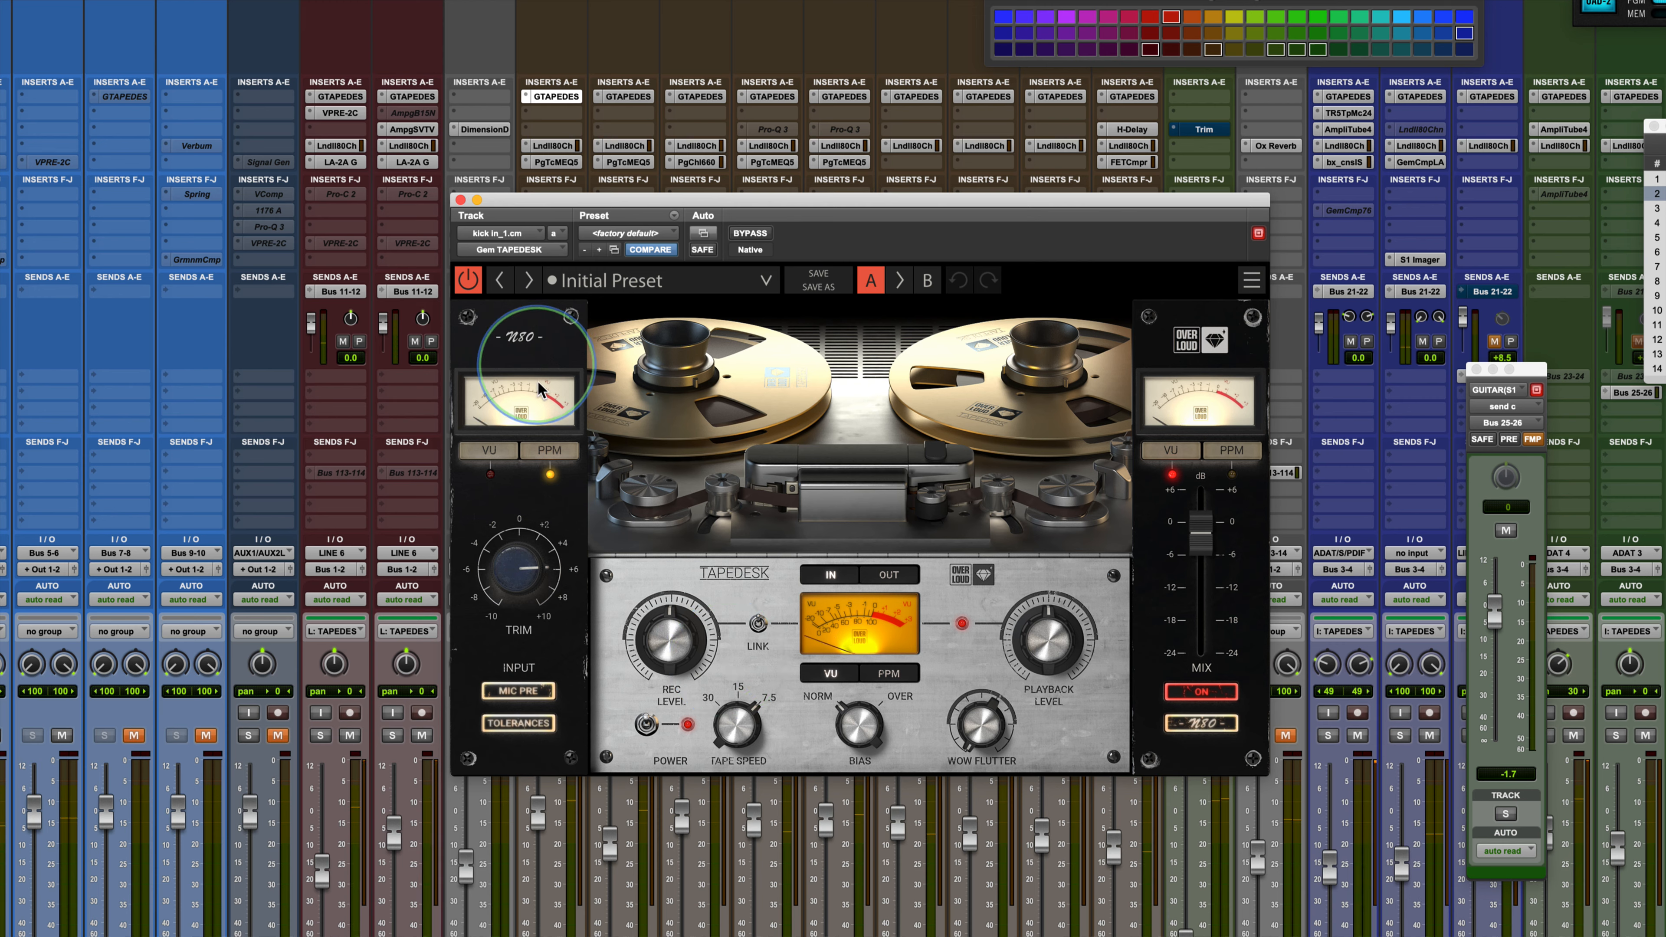
Step: Set slot A's input meter to VU and slot B's console model to T88
left_click(489, 450)
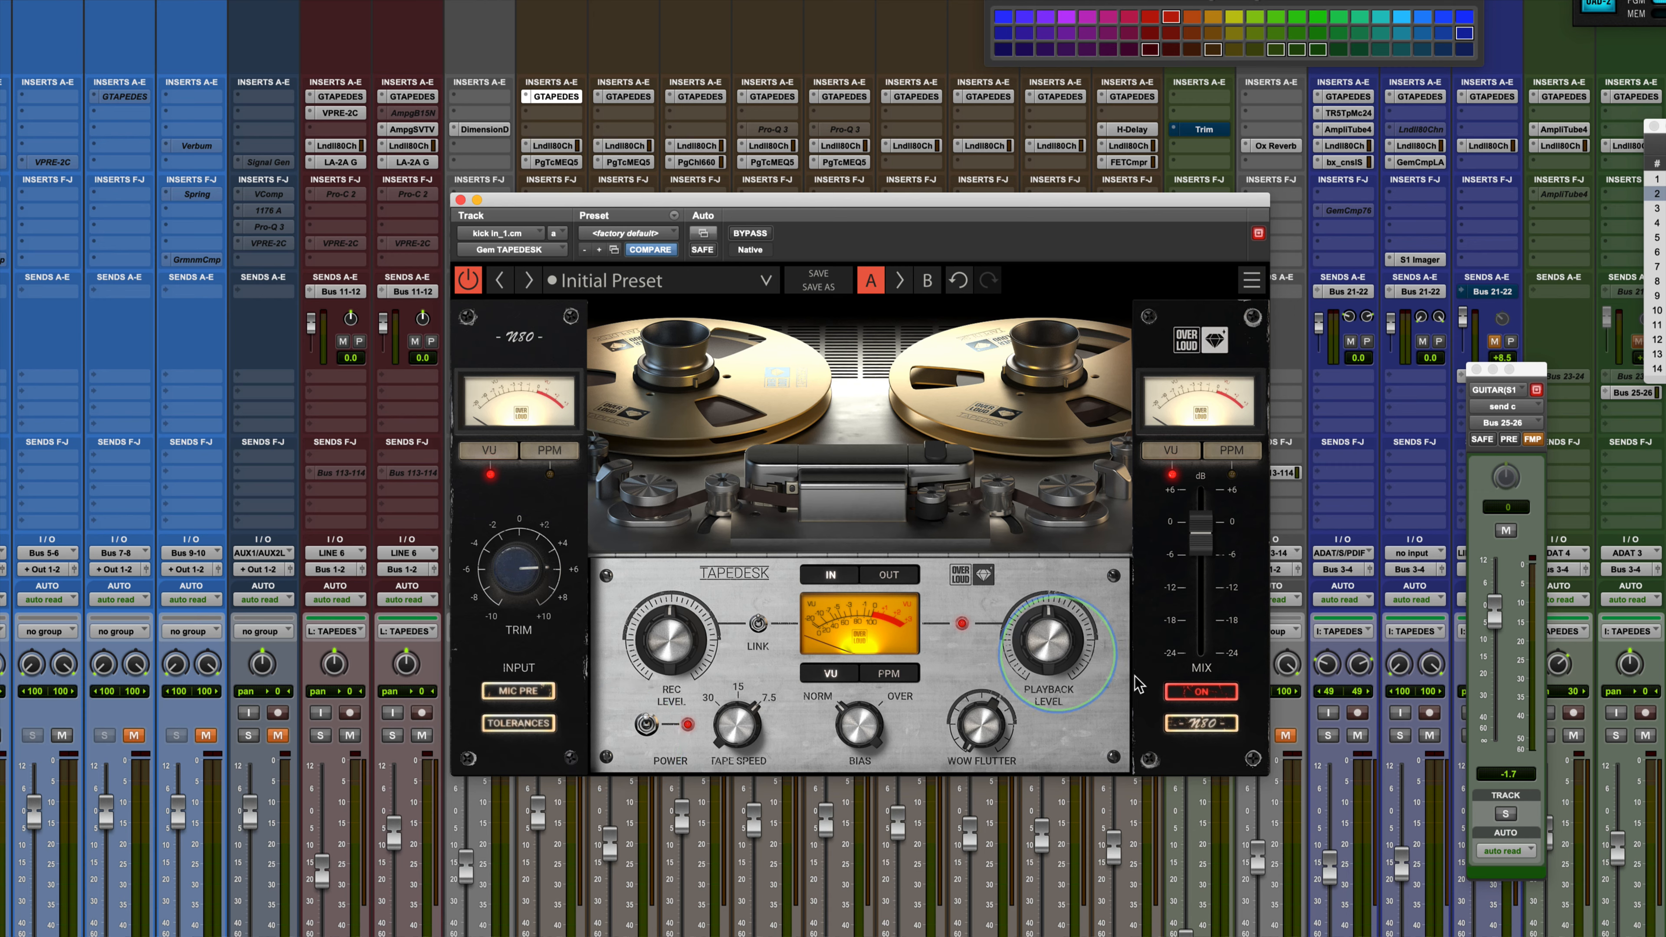
left_click(1224, 725)
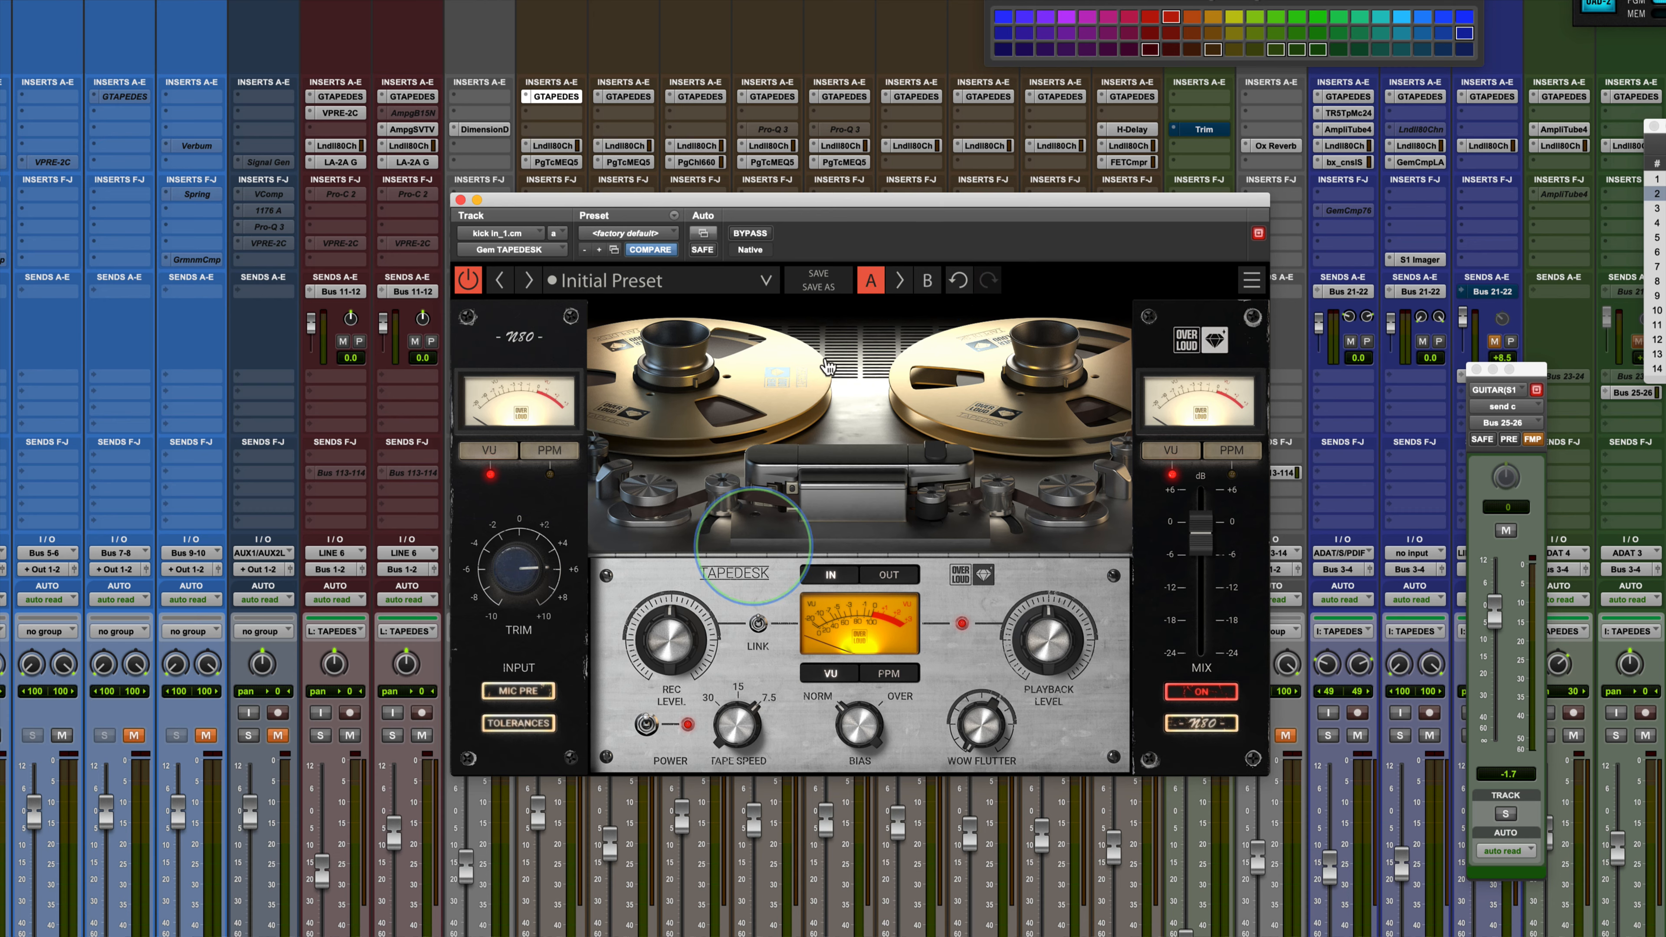
left_click(925, 283)
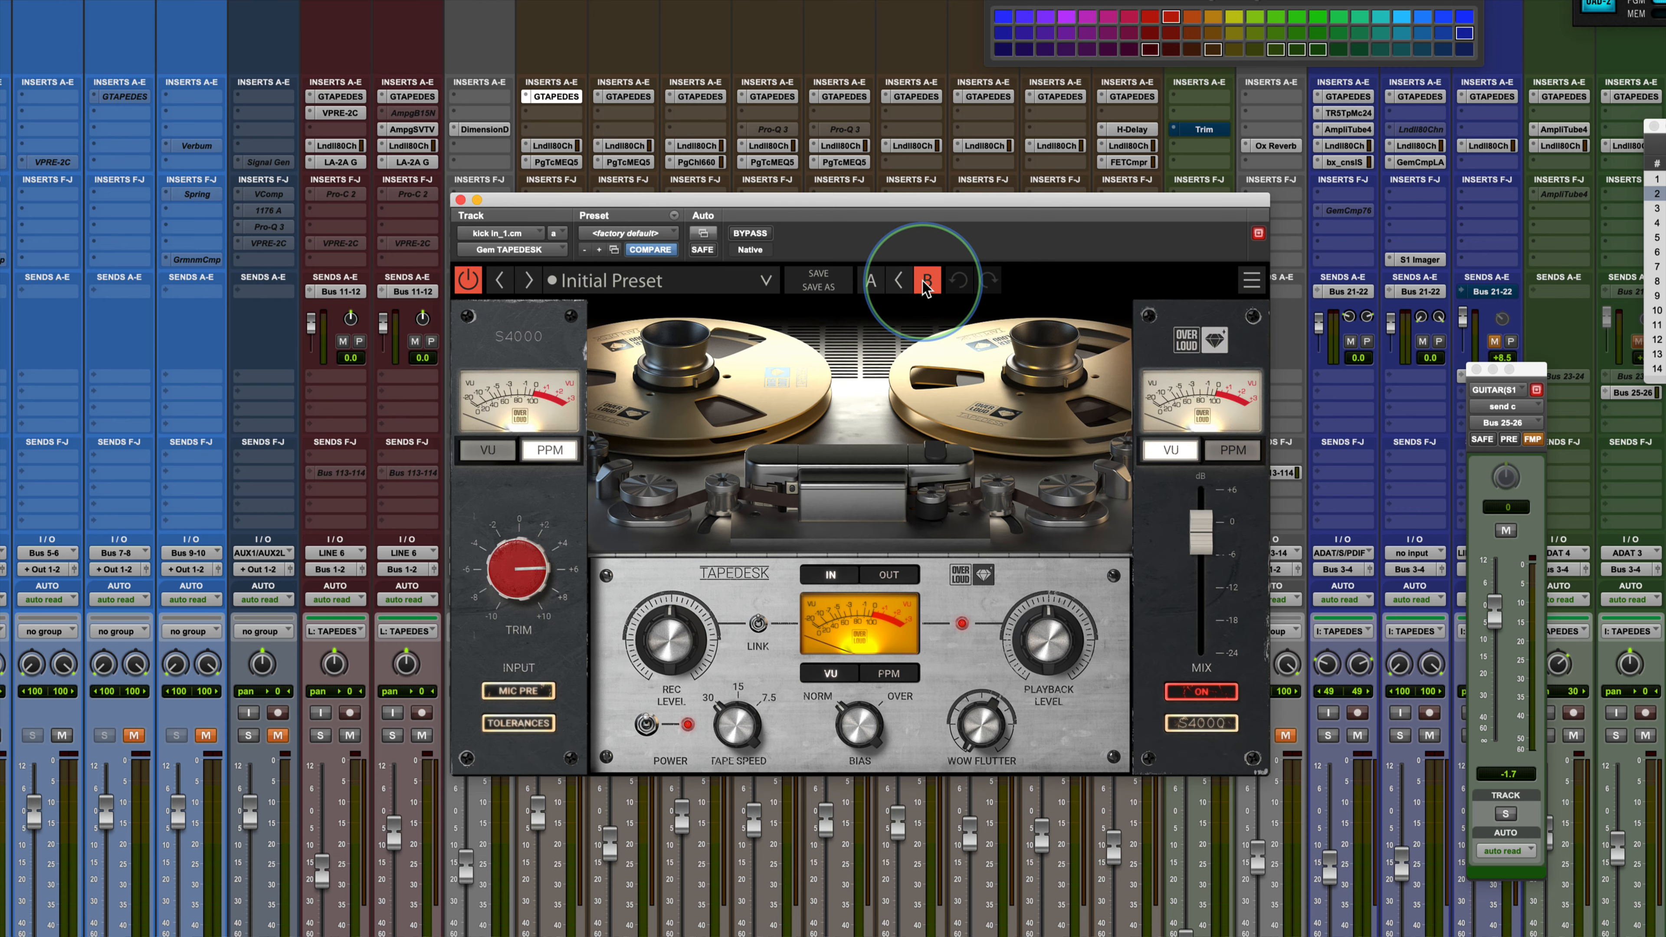
left_click(1204, 721)
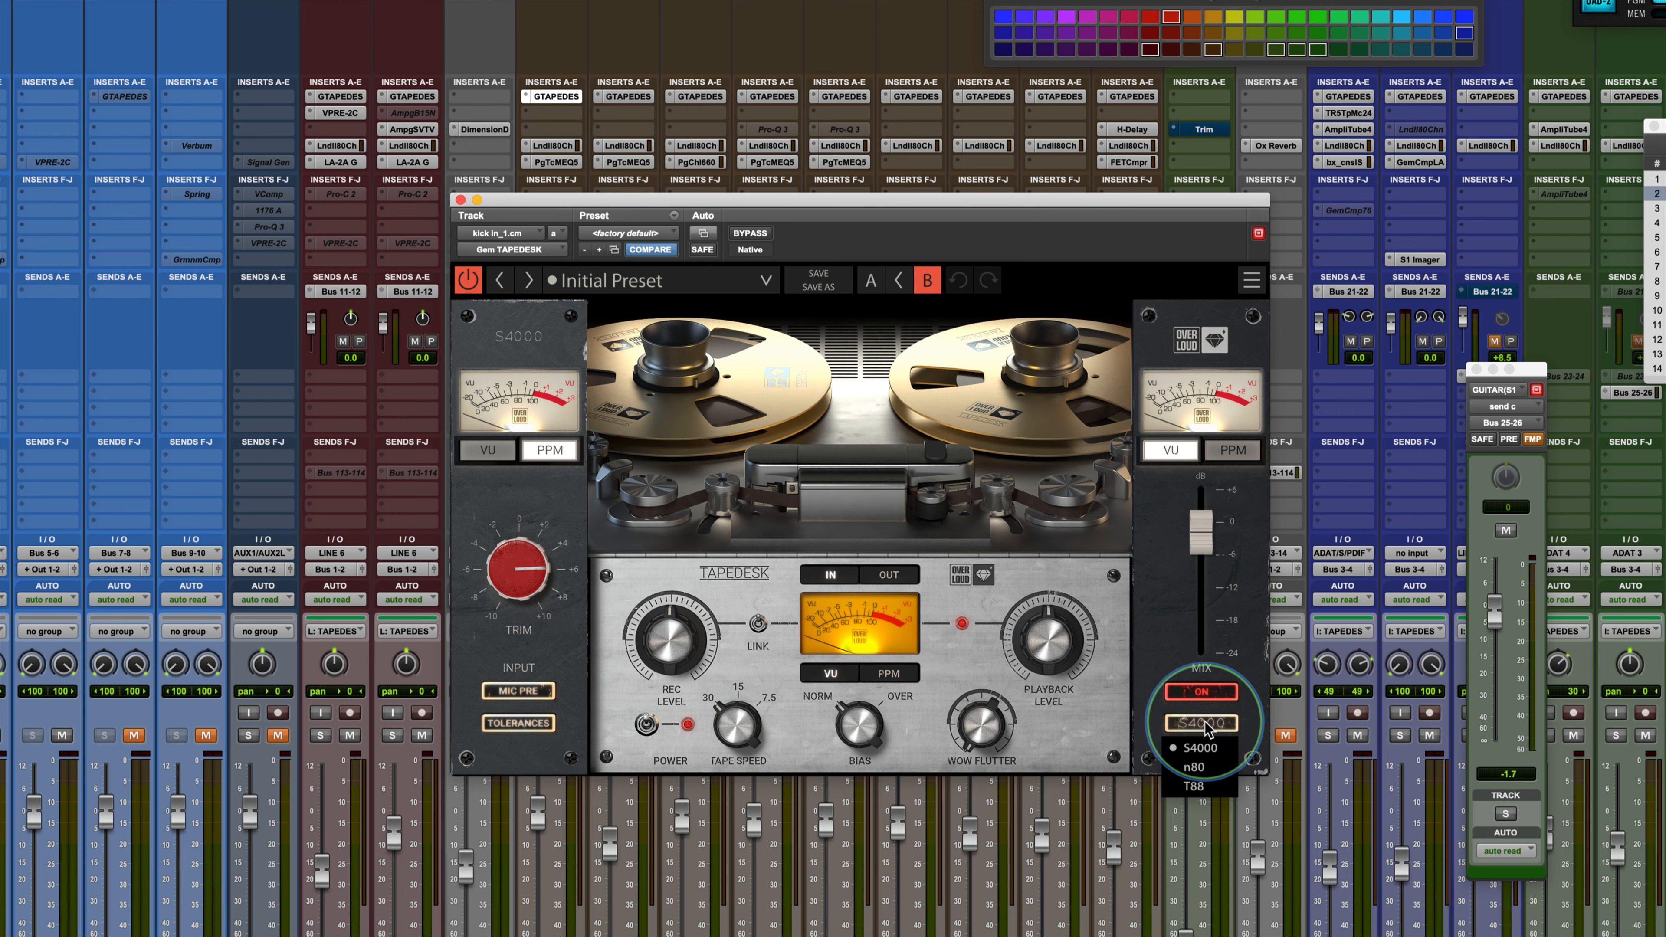
left_click(1203, 785)
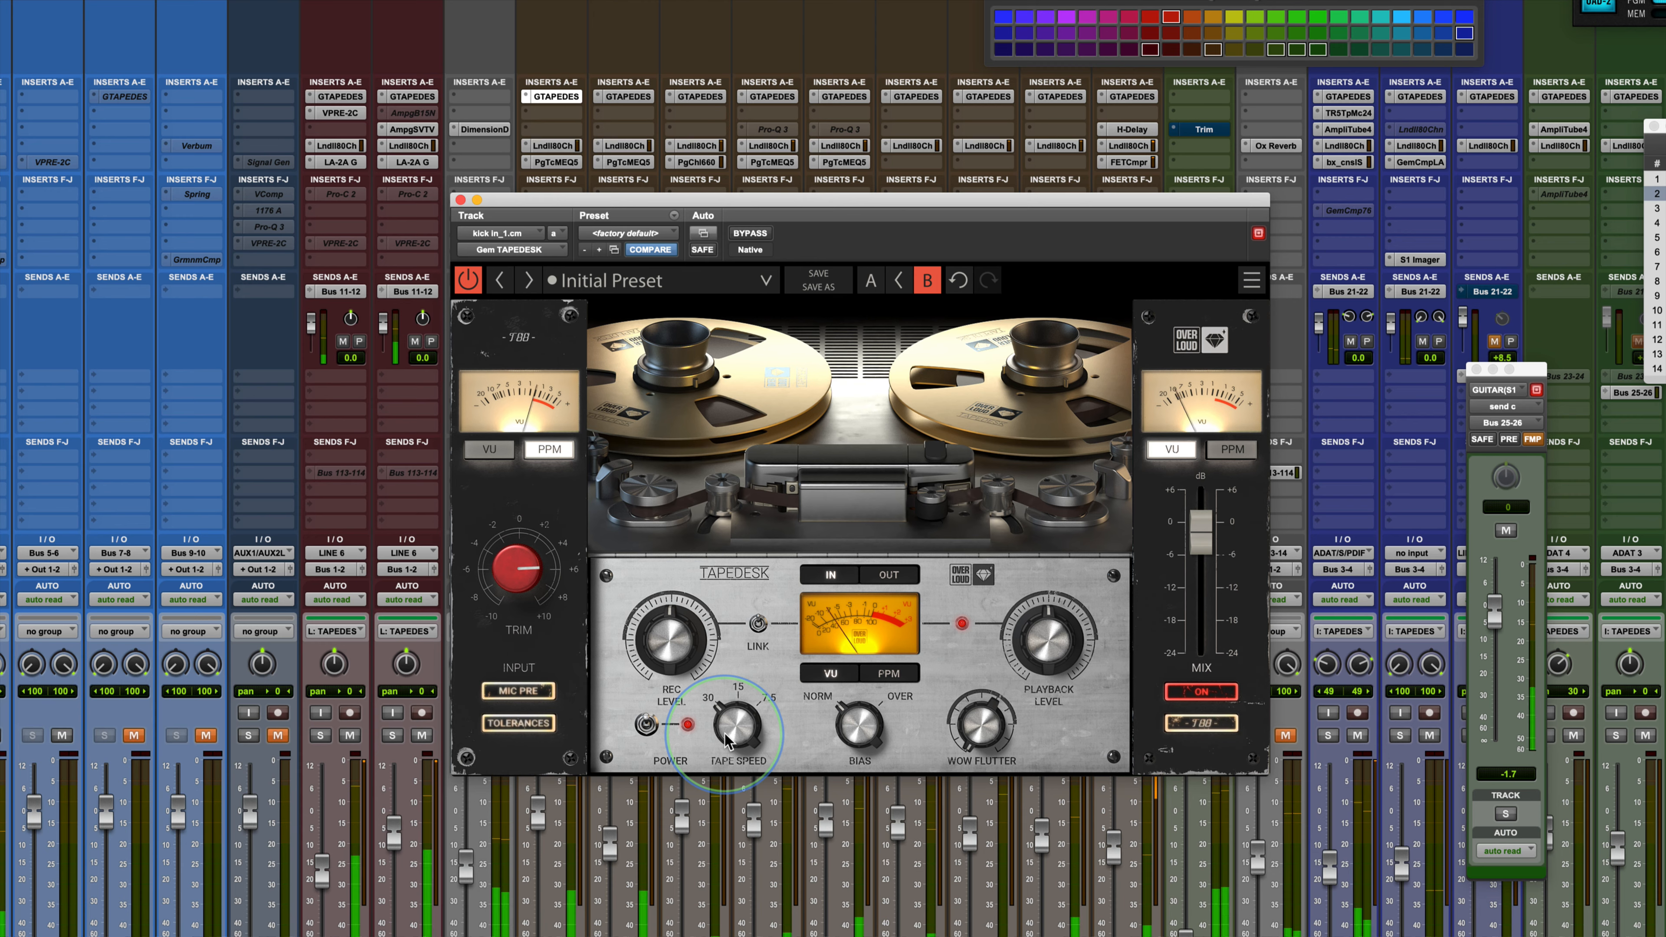
Step: Adjust slot B's tape speed during playback and compare slots A and B, ending on slot B
left_click_drag(724, 732, 725, 656)
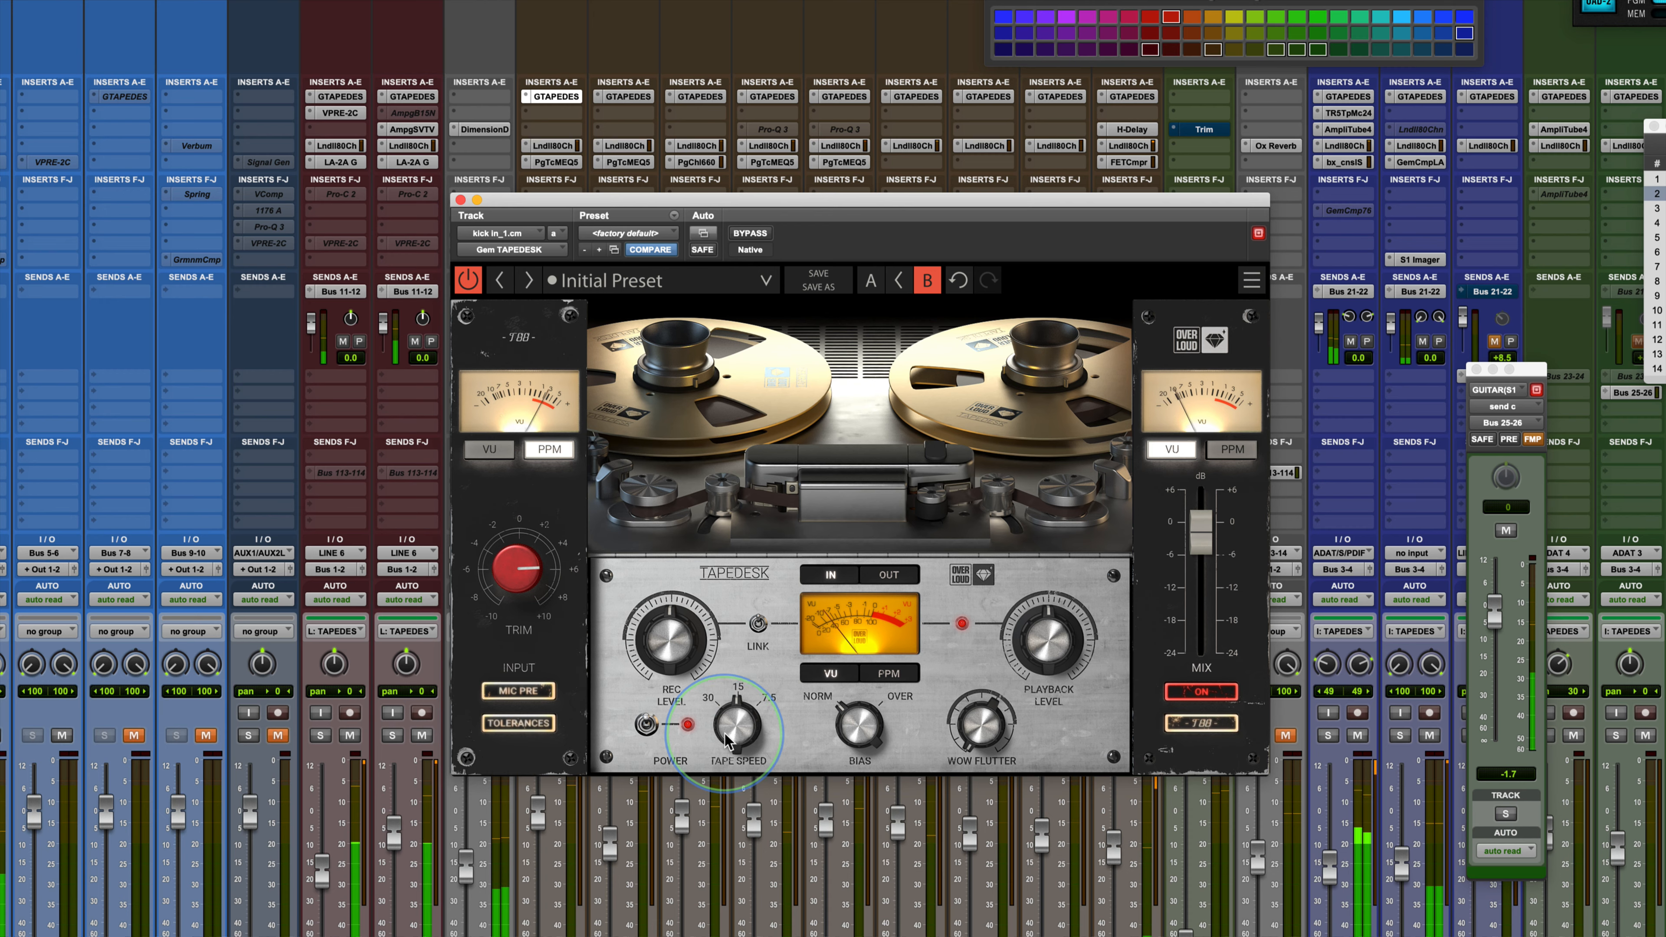
left_click_drag(725, 733, 743, 571)
left_click_drag(738, 740, 736, 812)
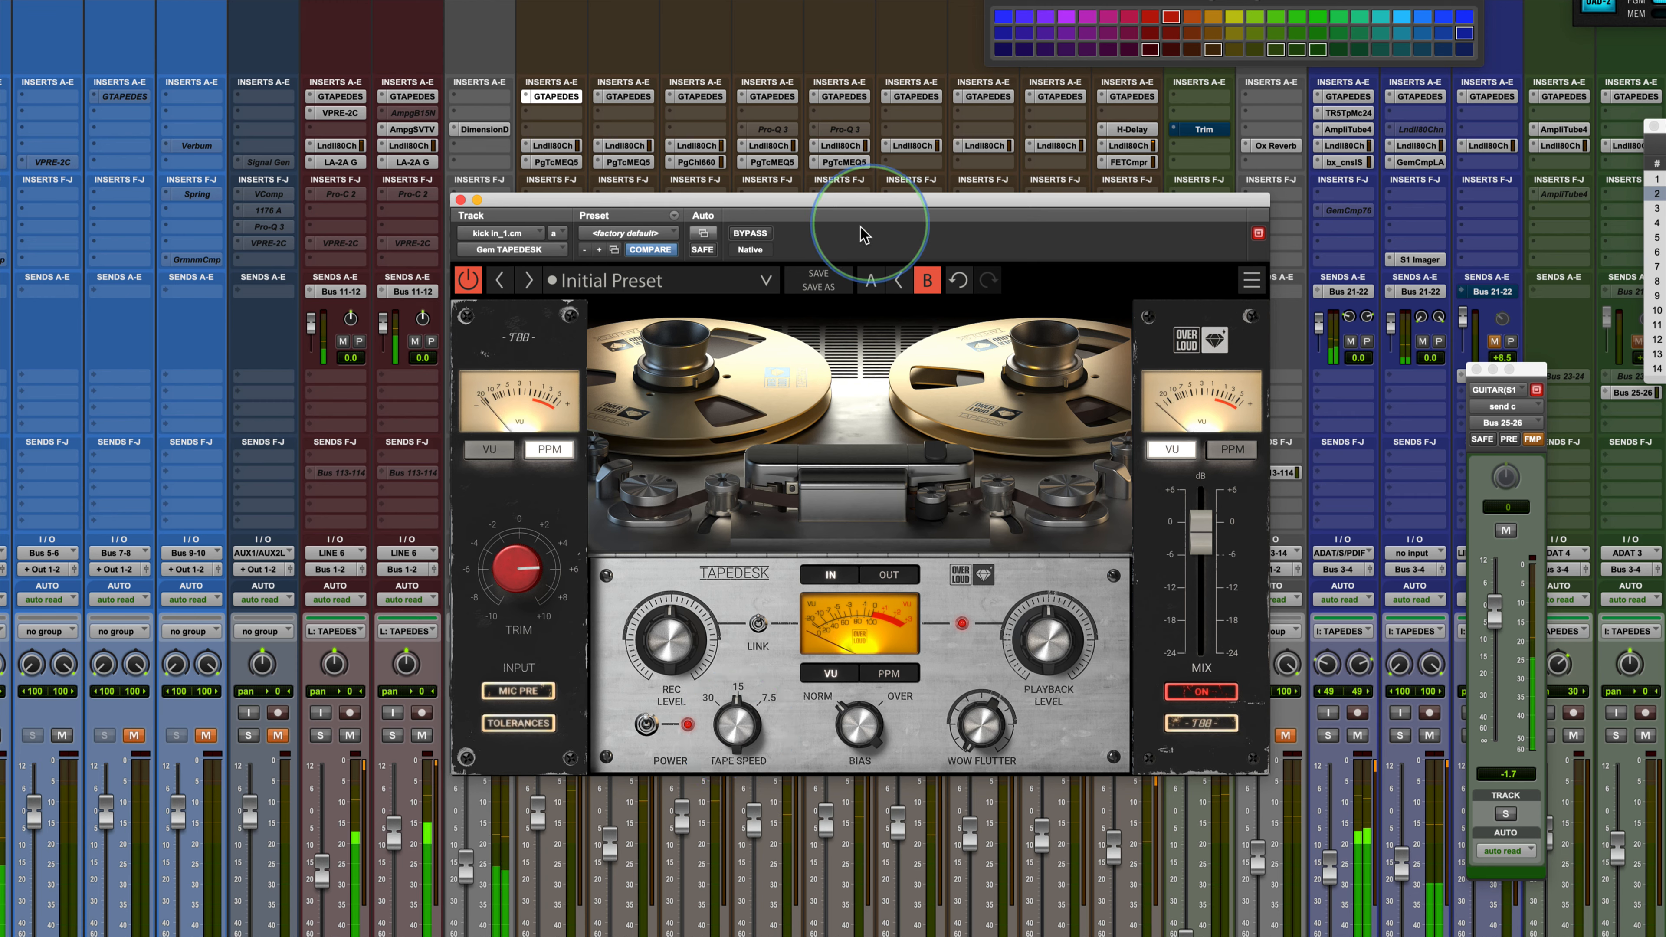
left_click(871, 280)
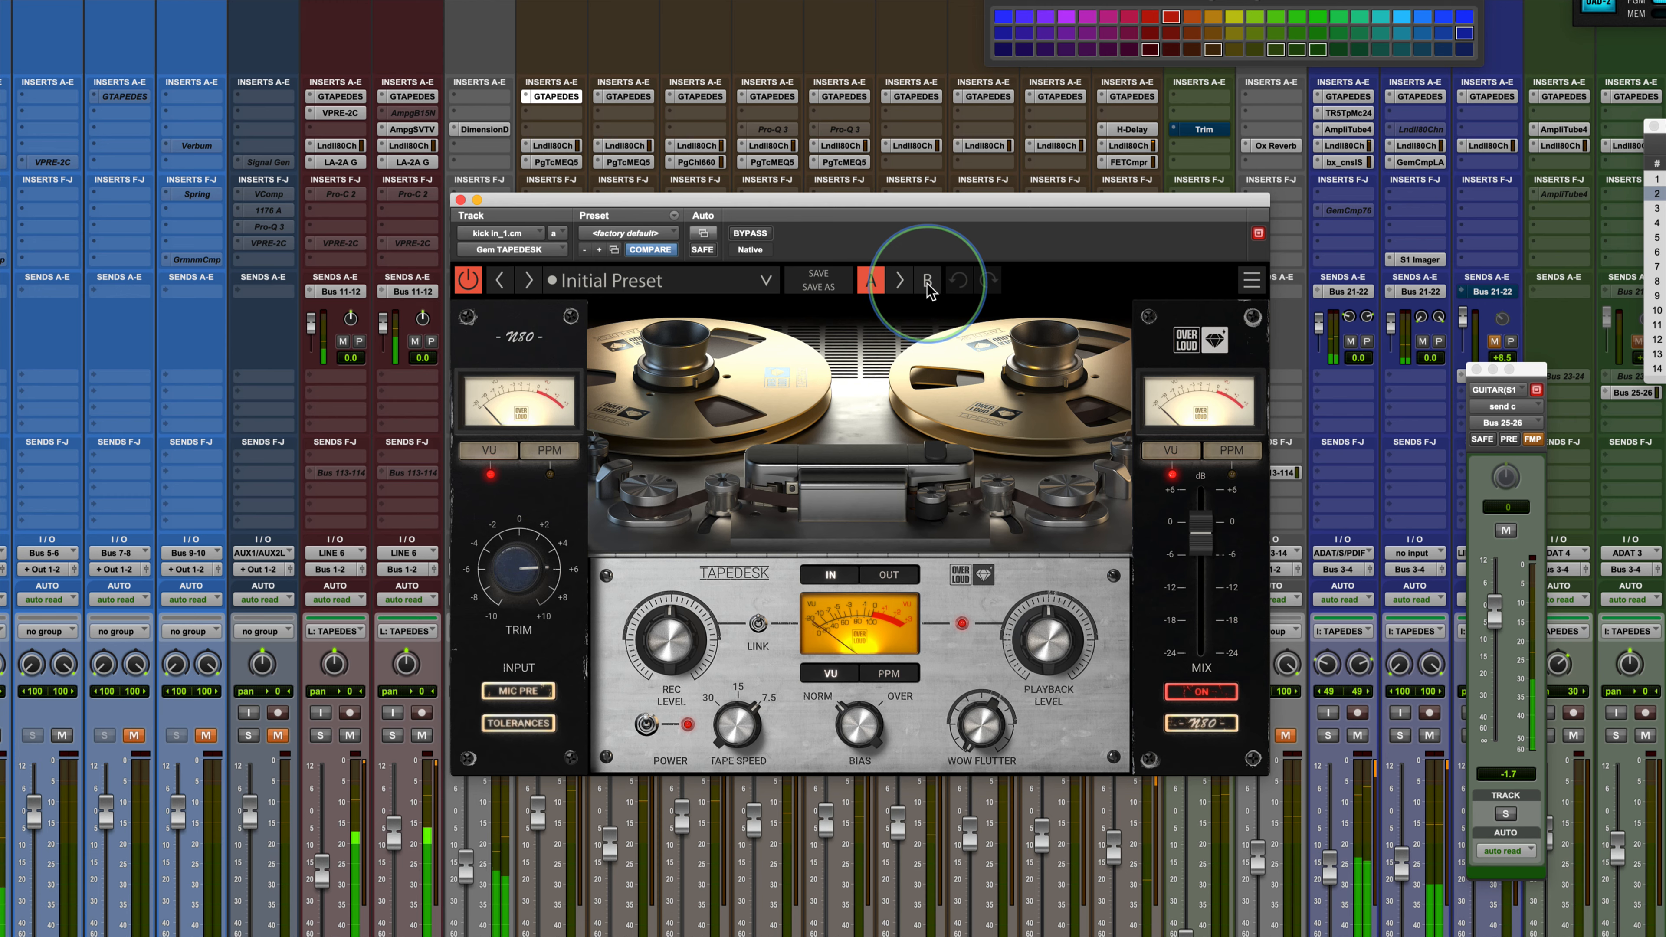
left_click(928, 281)
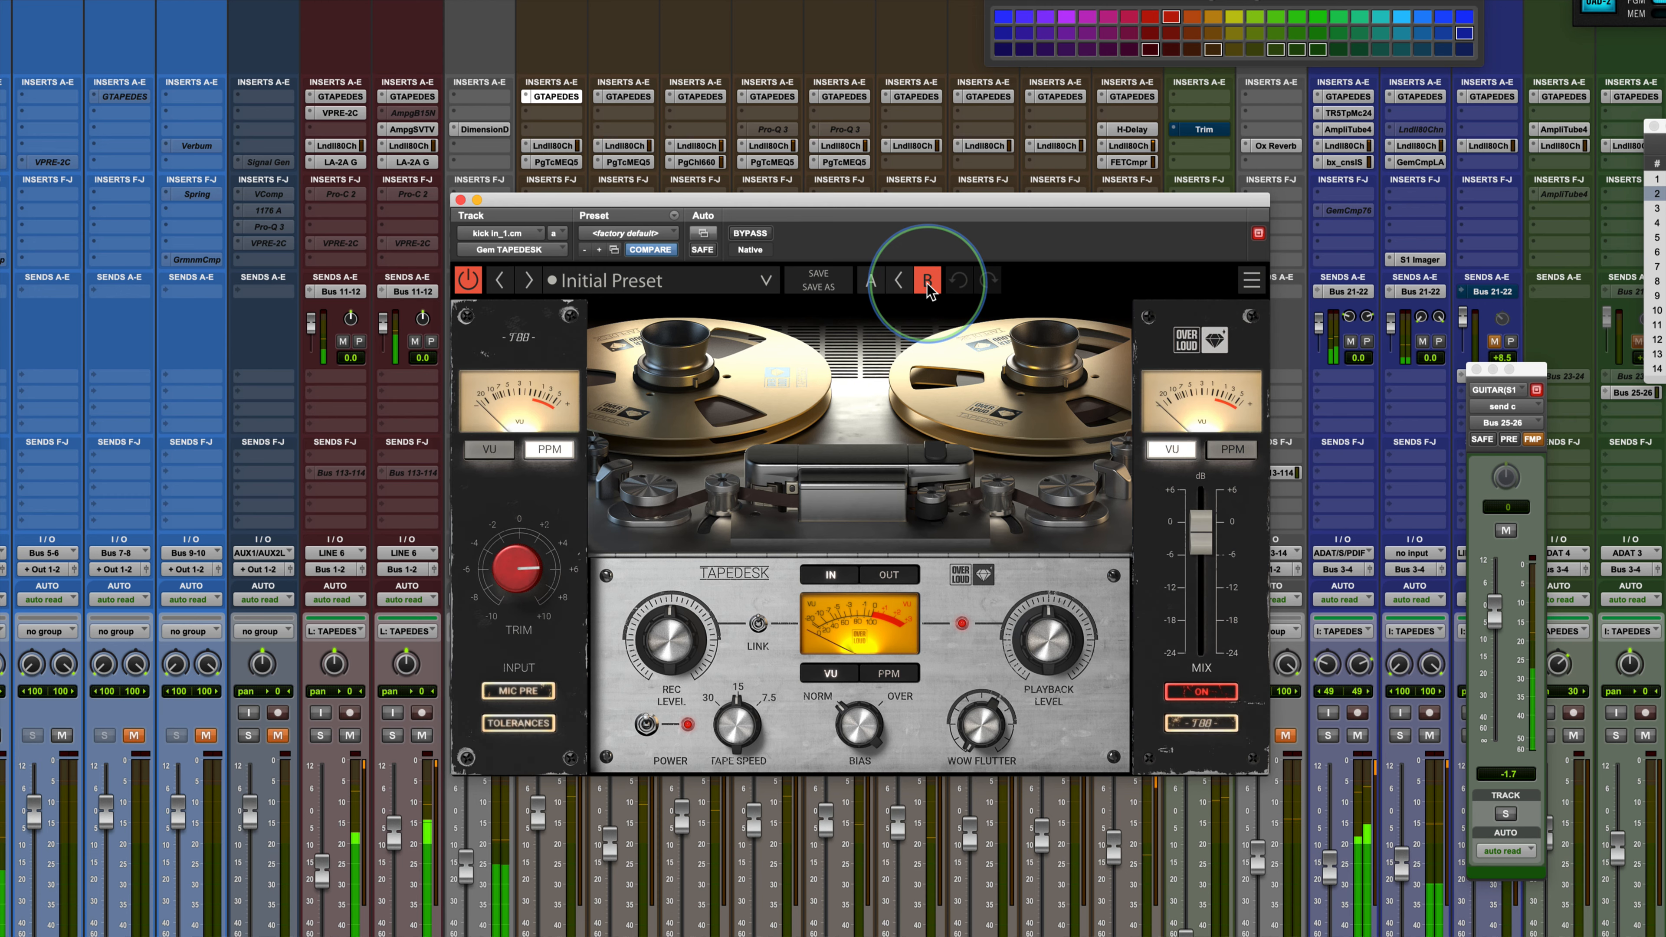
Step: Compare slots A and B during playback, ending on slot A, and compare the mix with the grouped plug-ins bypassed and active, leaving them active
left_click(873, 287)
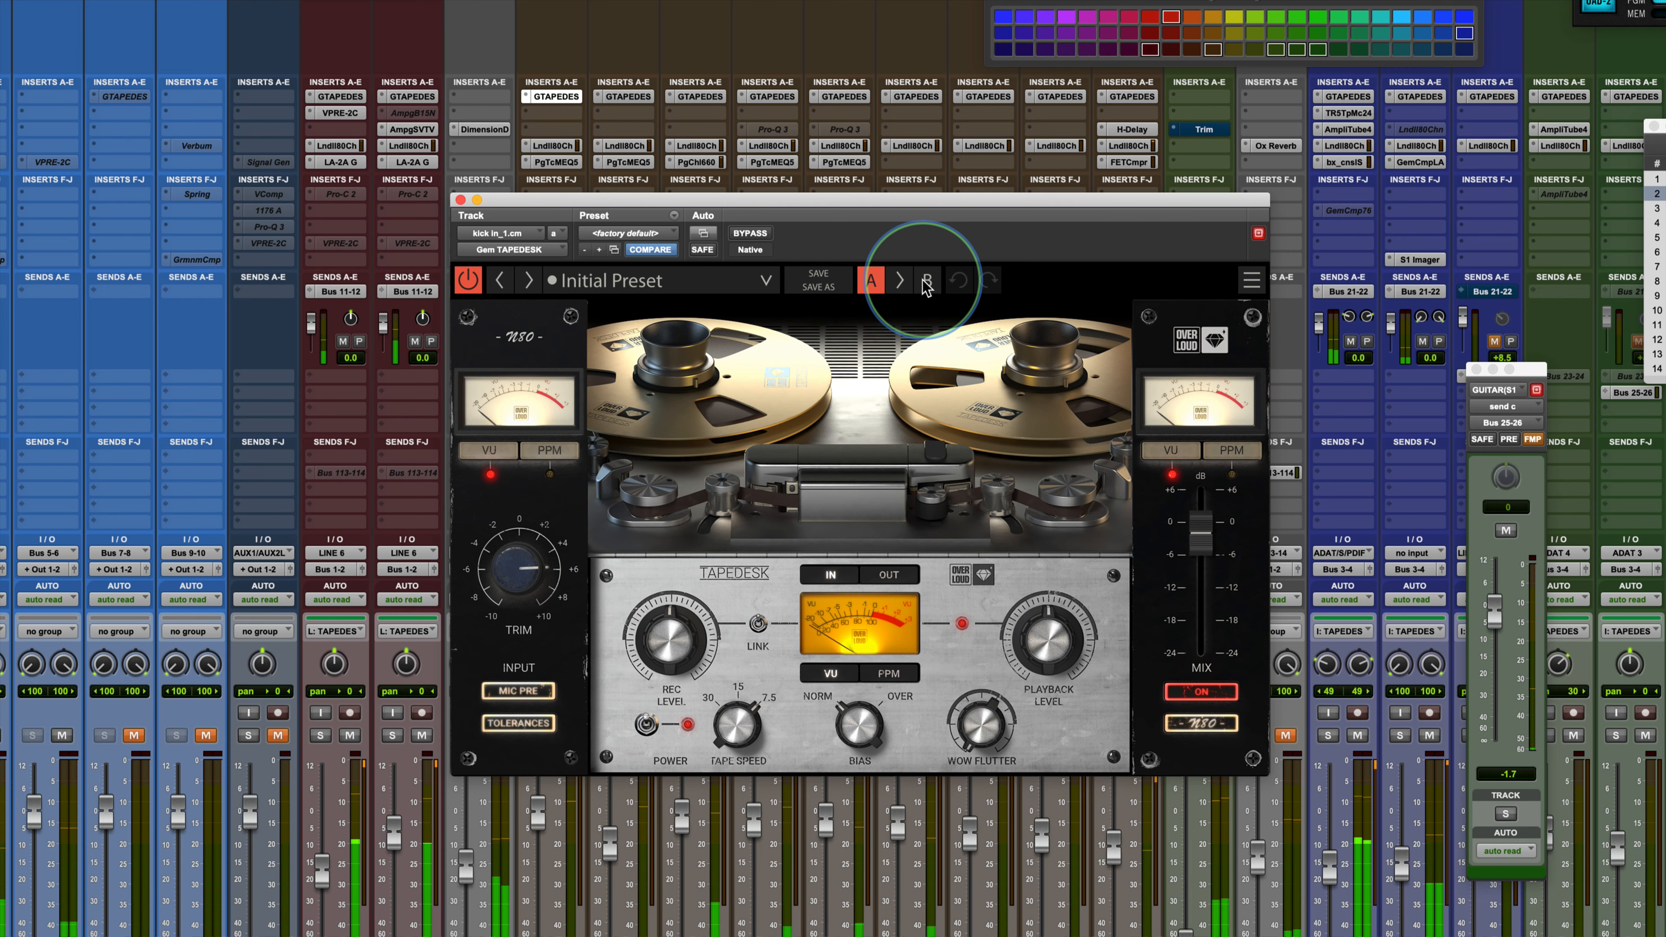
left_click(926, 284)
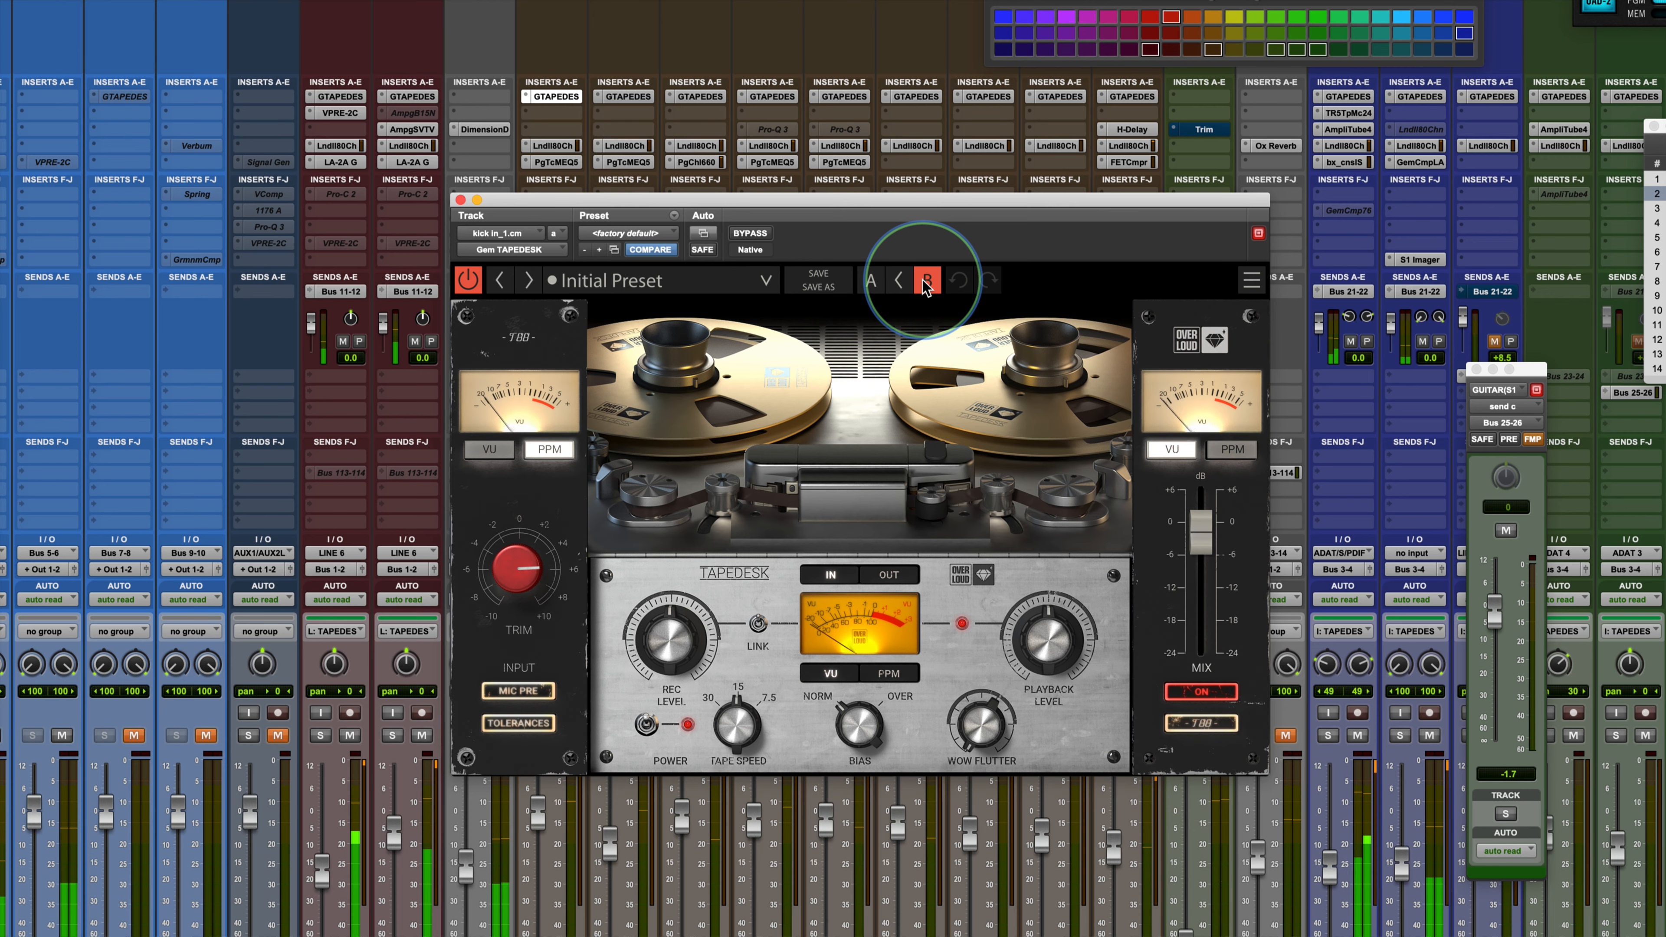
left_click(871, 286)
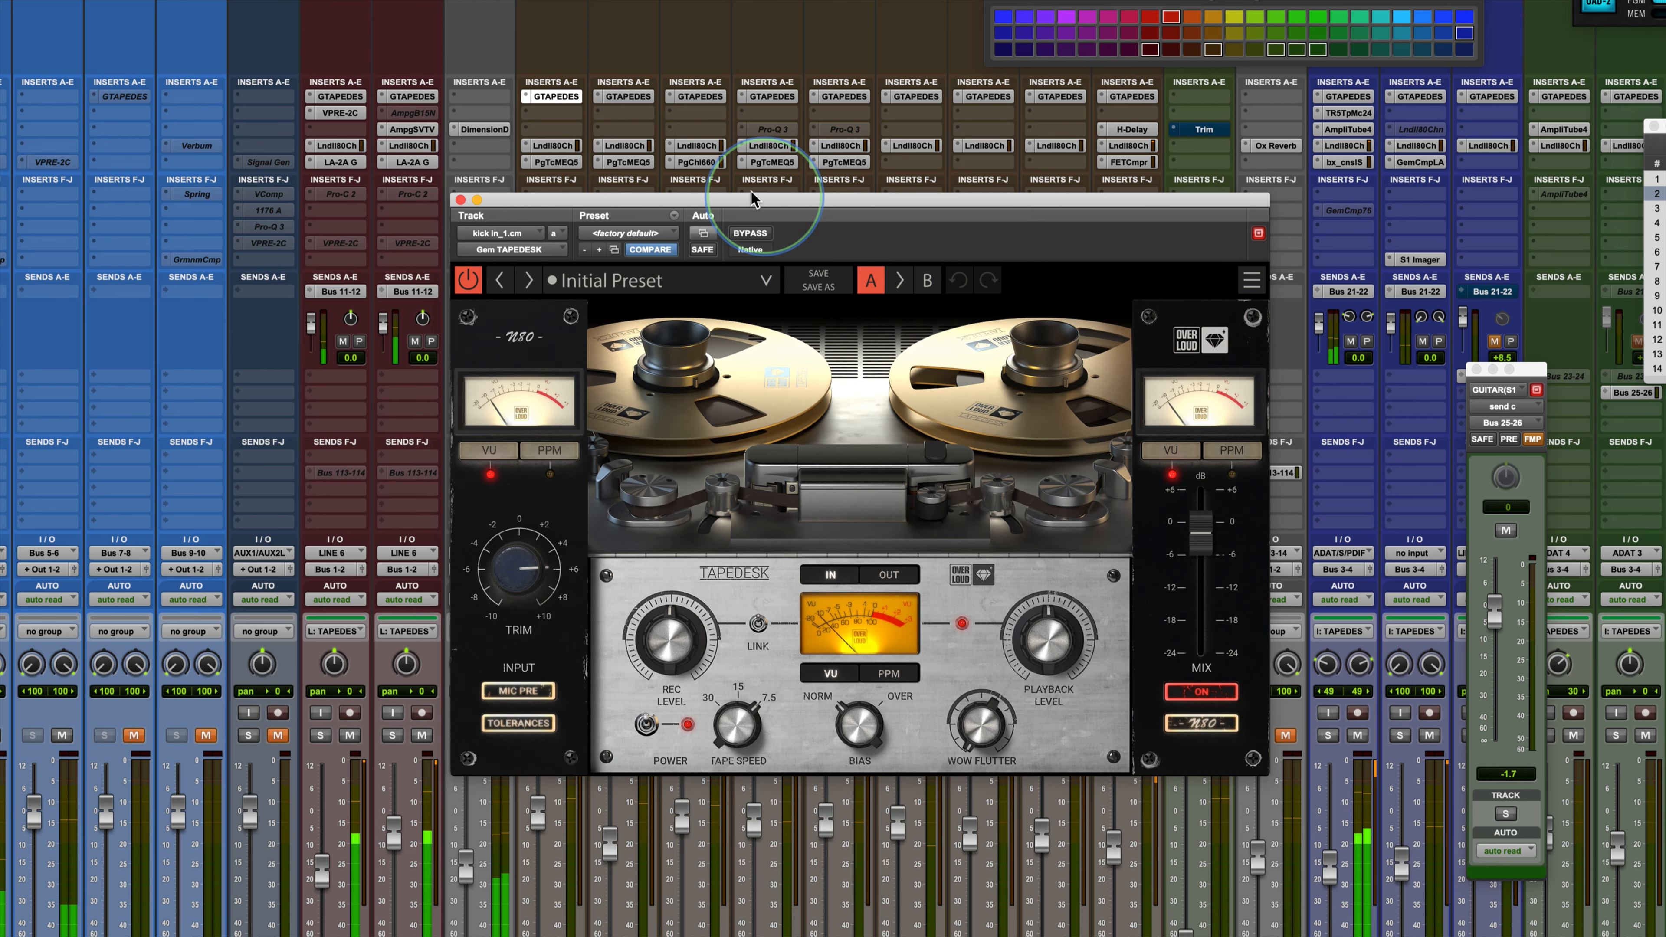
left_click(753, 235)
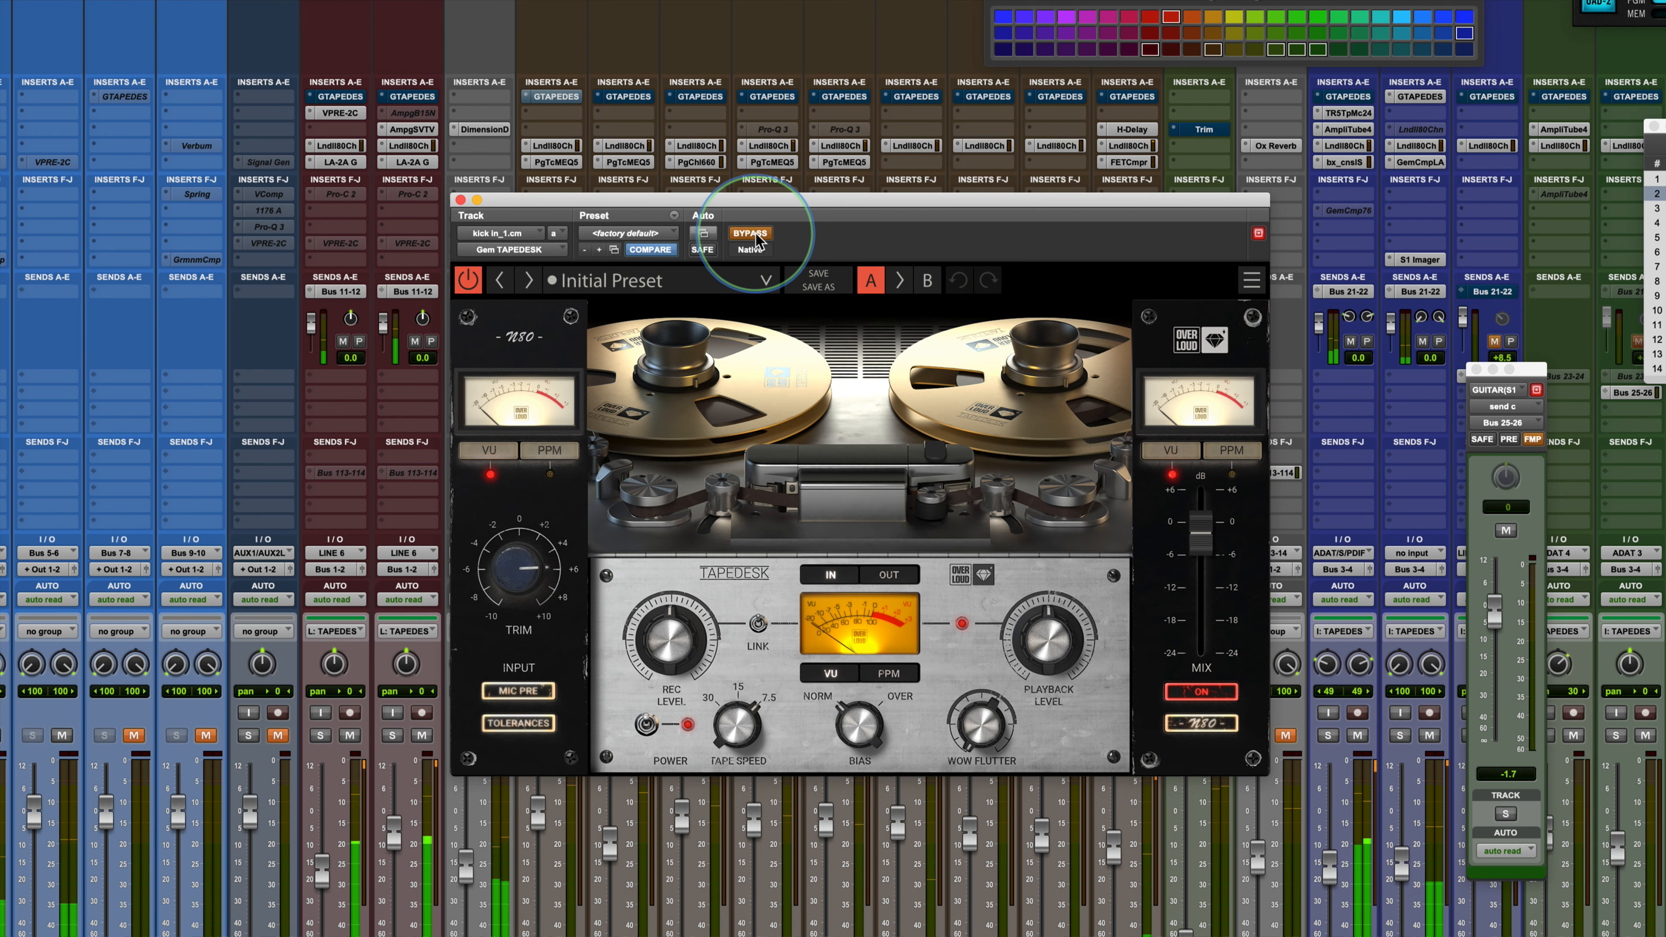
left_click(755, 235)
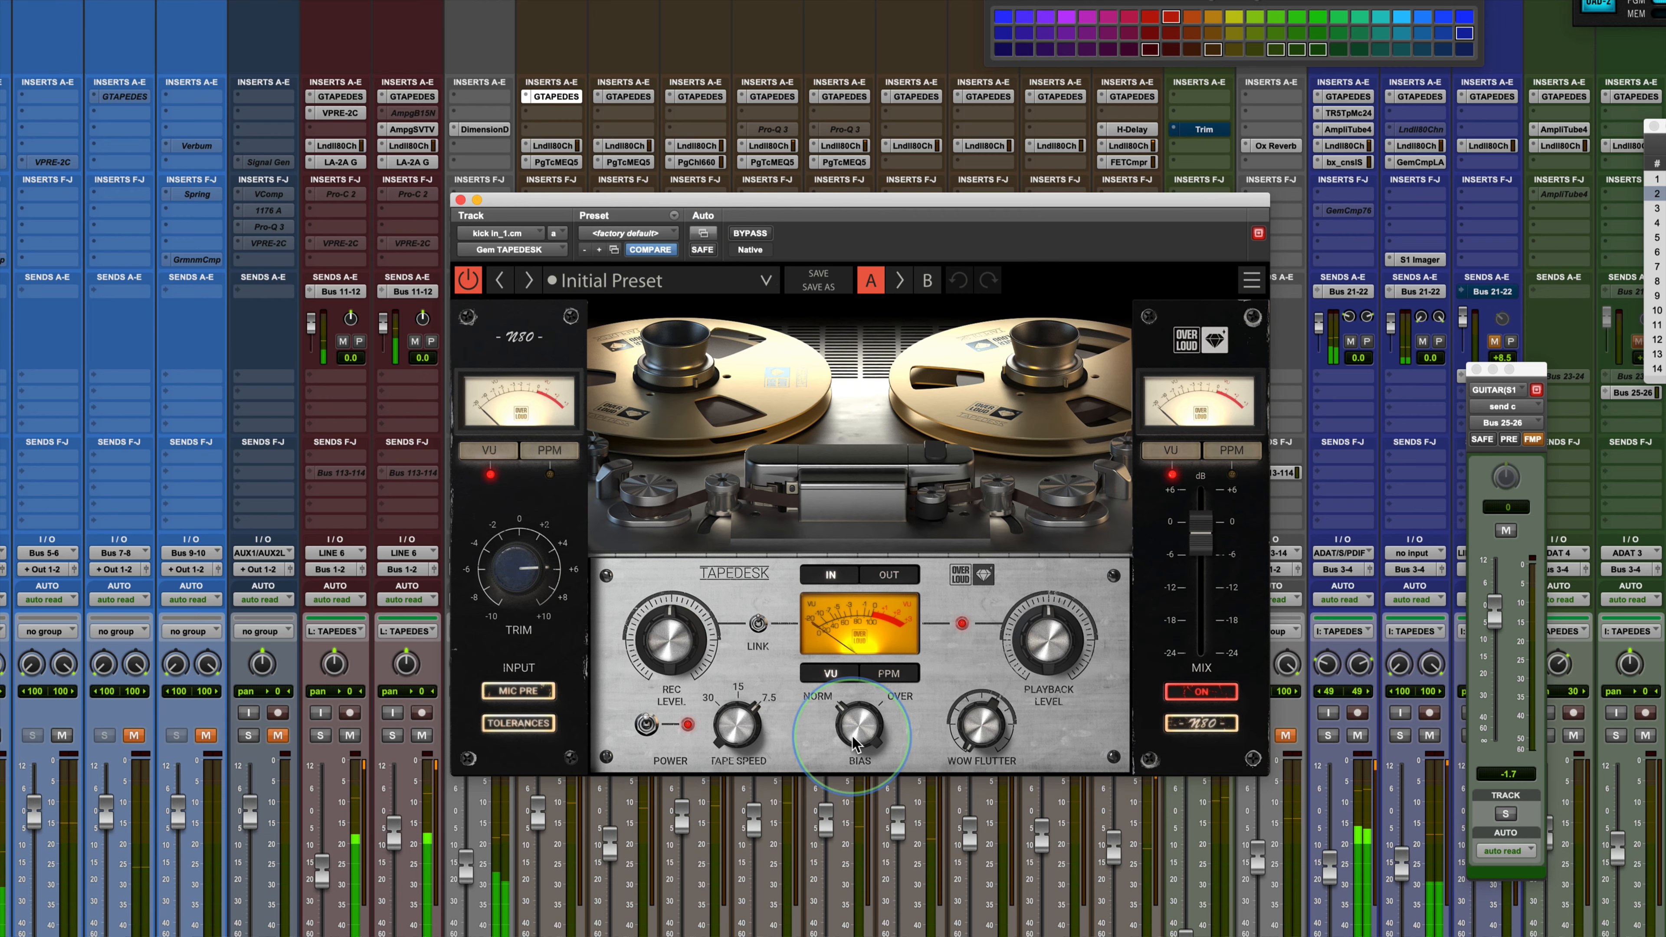
Step: Adjust slot A's tape bias and wow flutter amount, toggling the session's playback between the two adjustments
left_click_drag(854, 727, 882, 502)
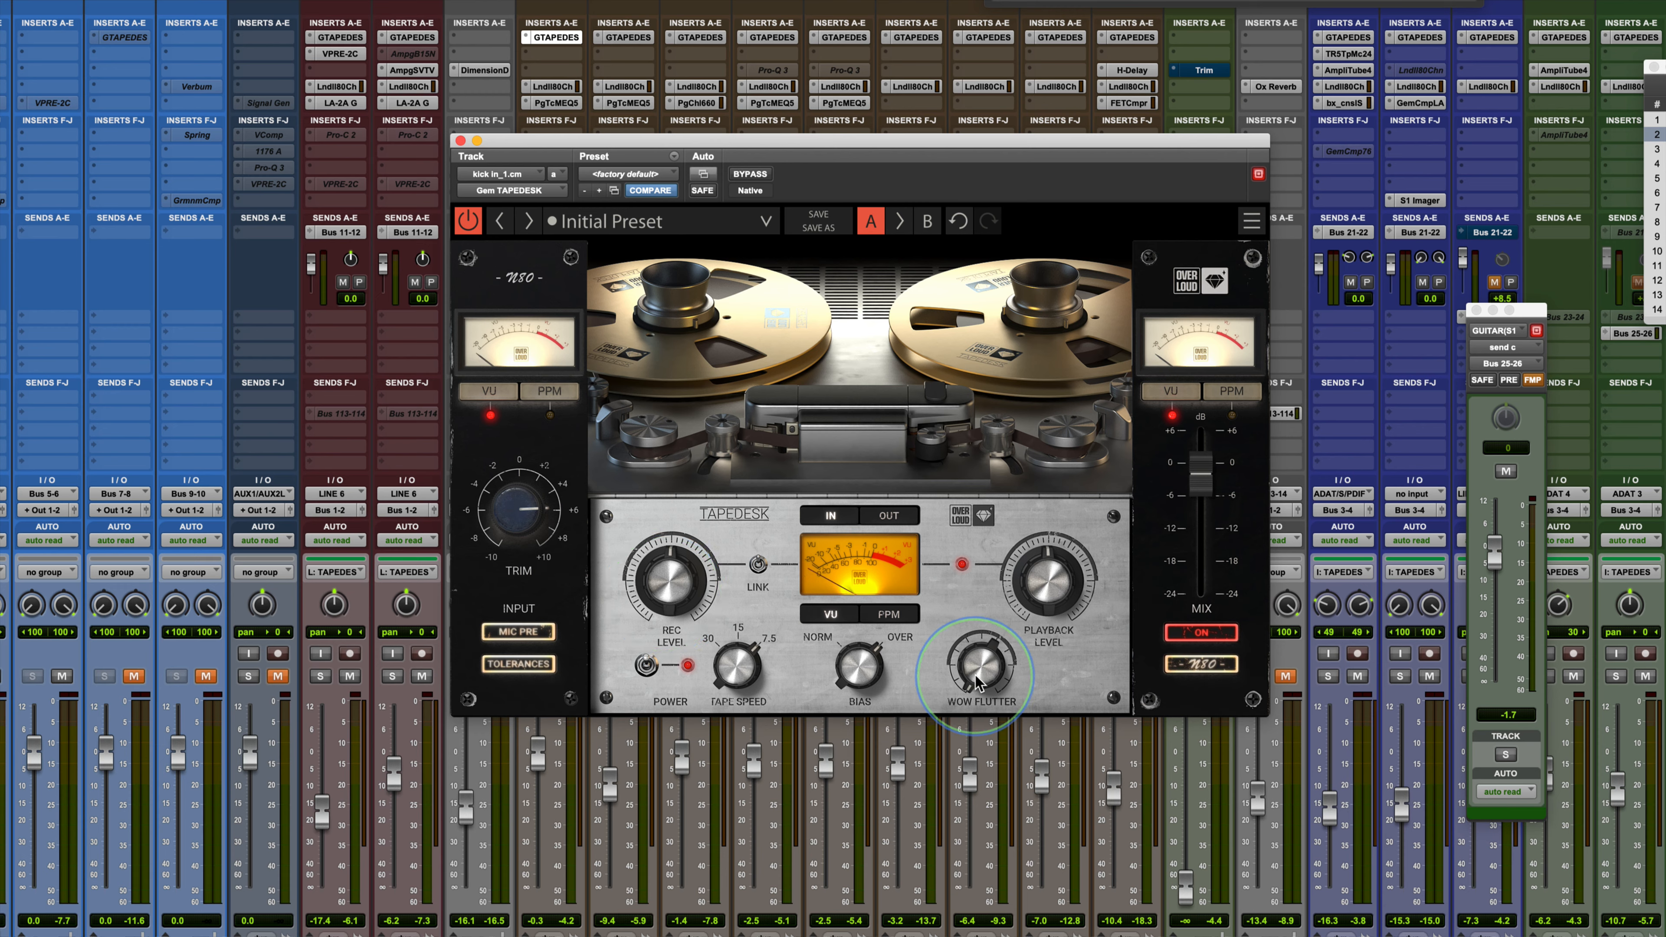
key("space")
left_click_drag(978, 676, 963, 484)
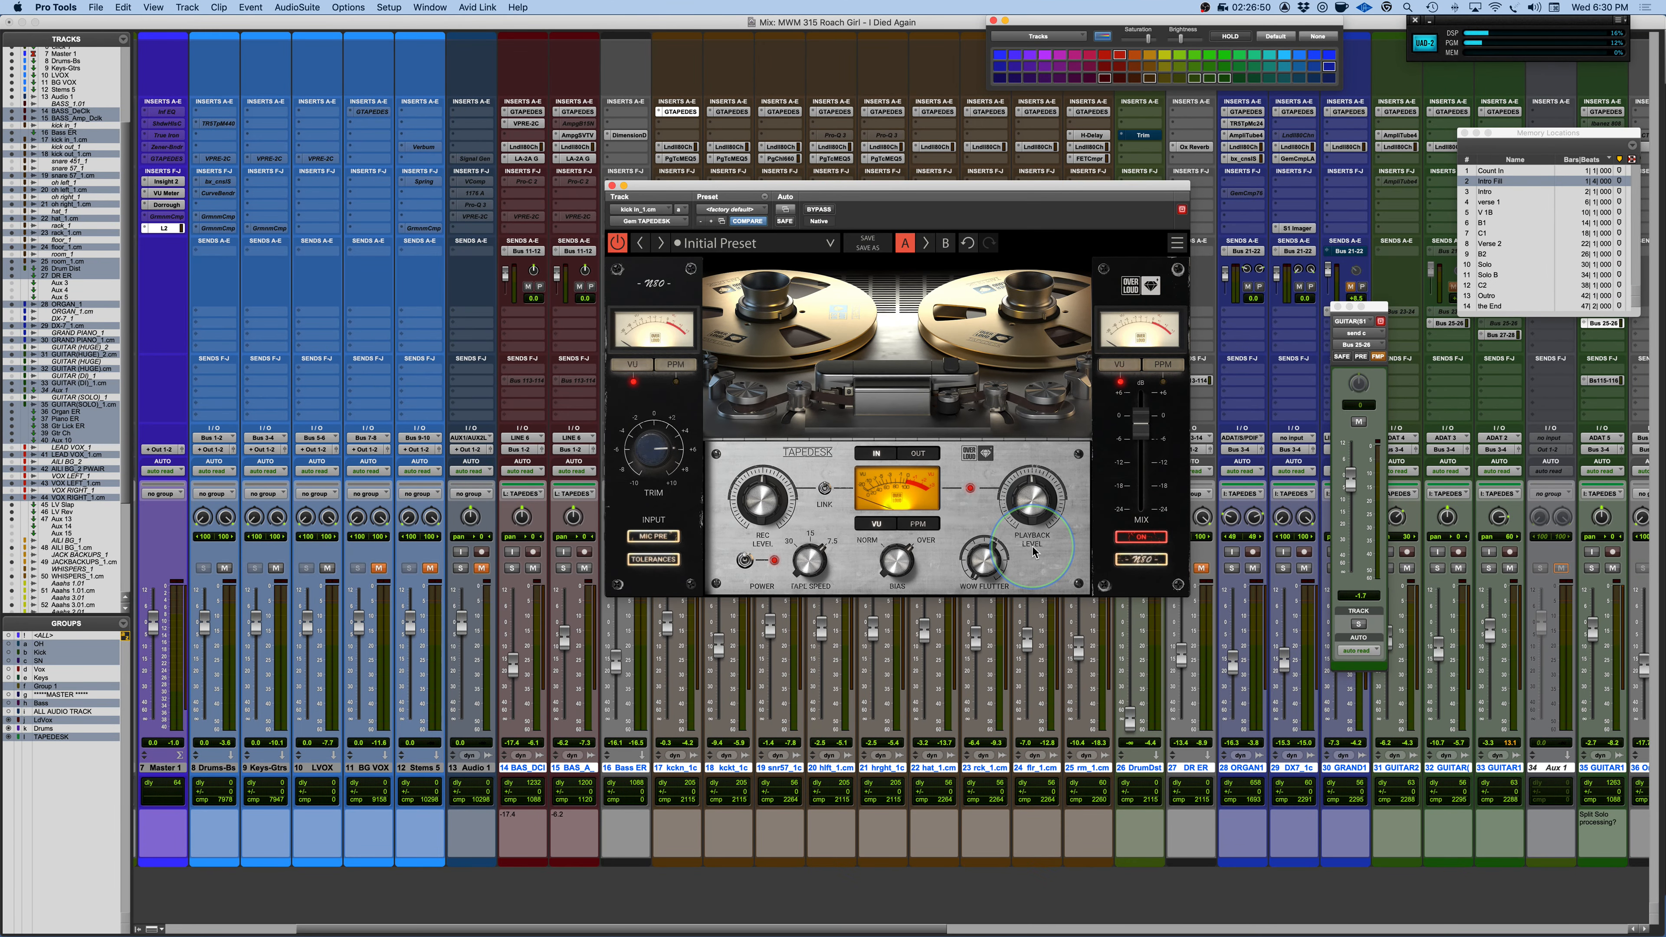
key("super+Tab")
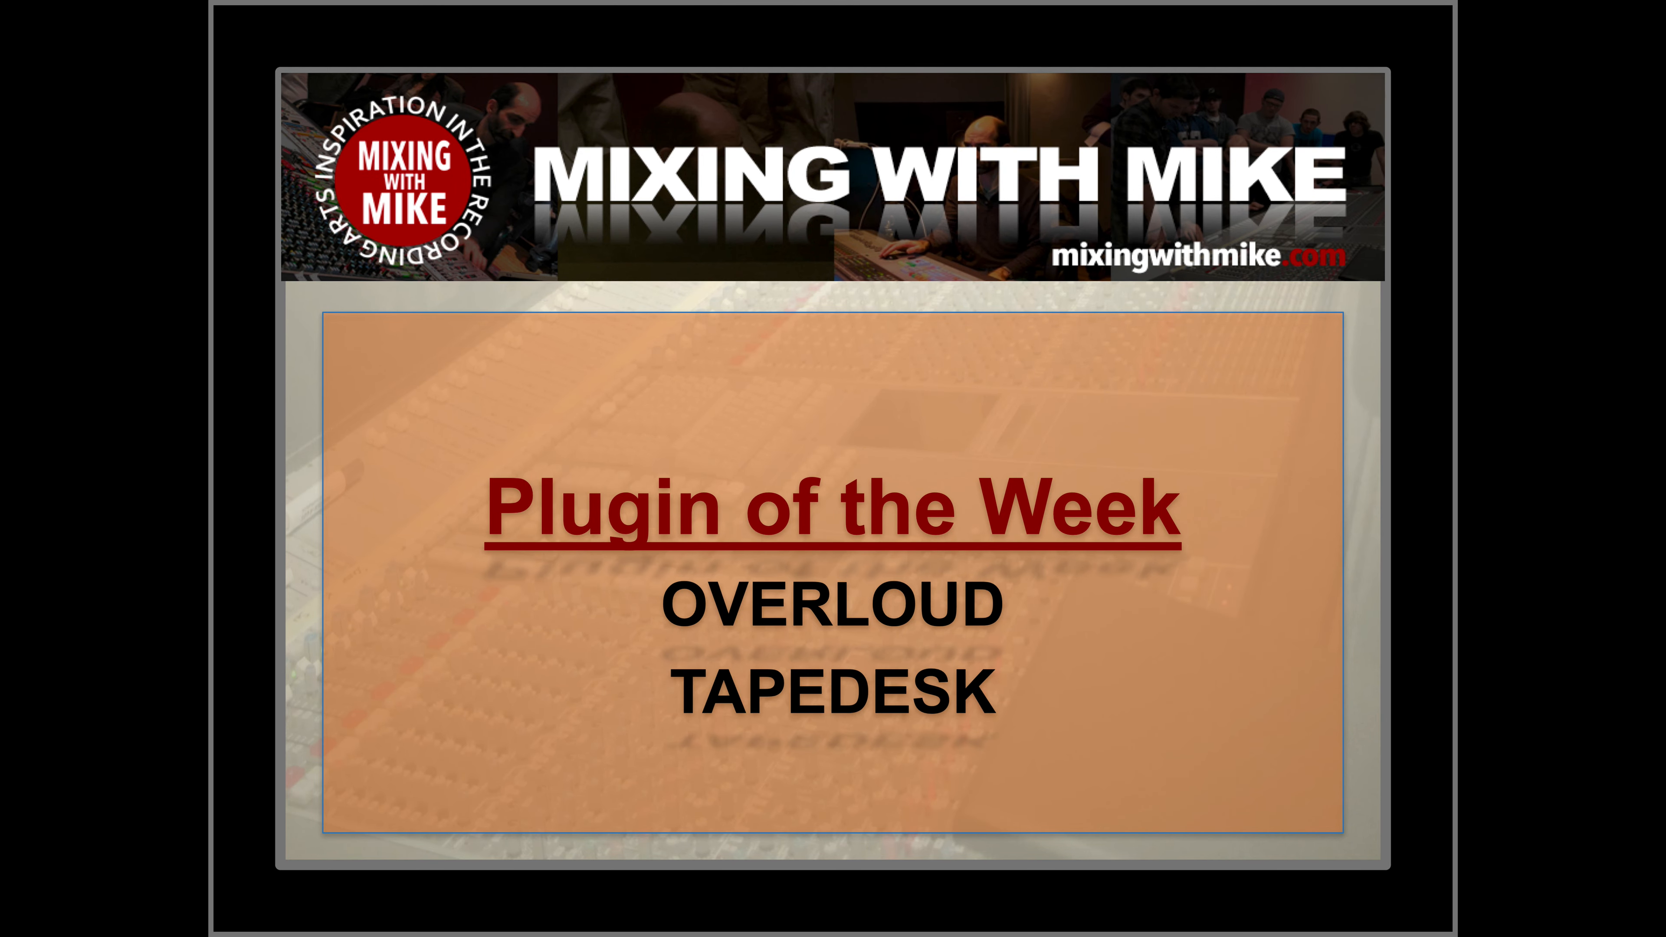